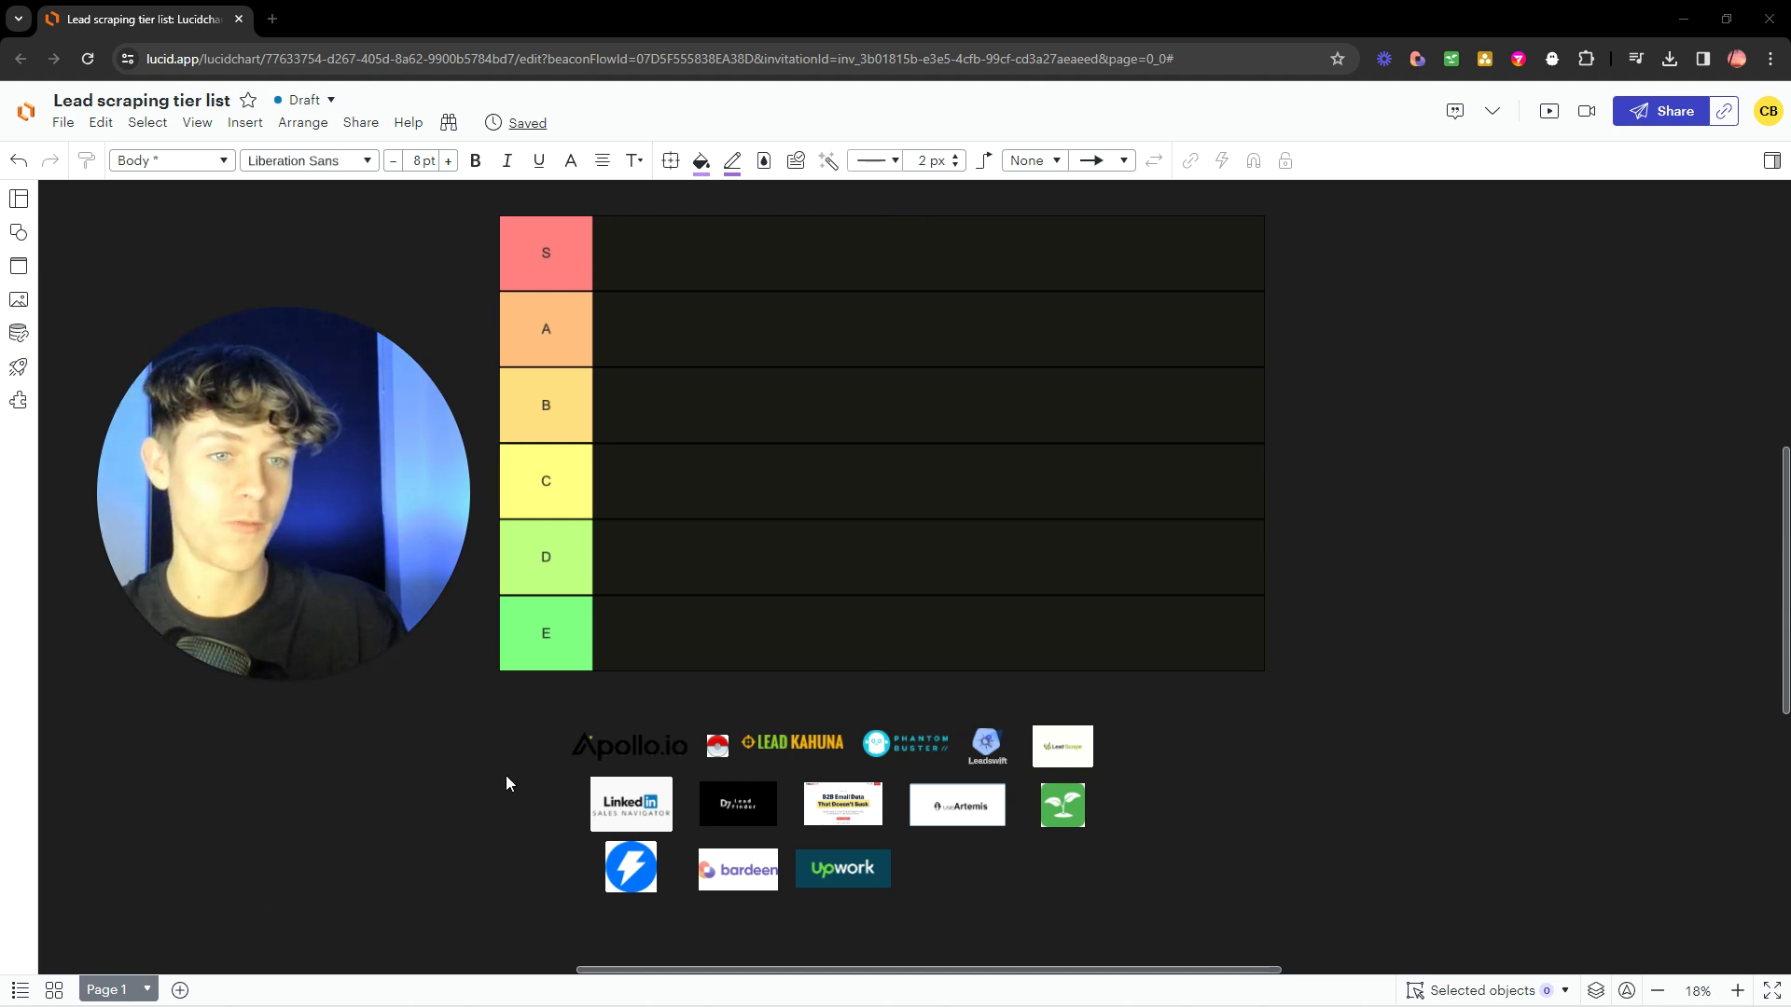
Move the Apollo.io logo from the pool below the table to the start of the B tier row.
mouse_move(321, 658)
left_click(257, 680)
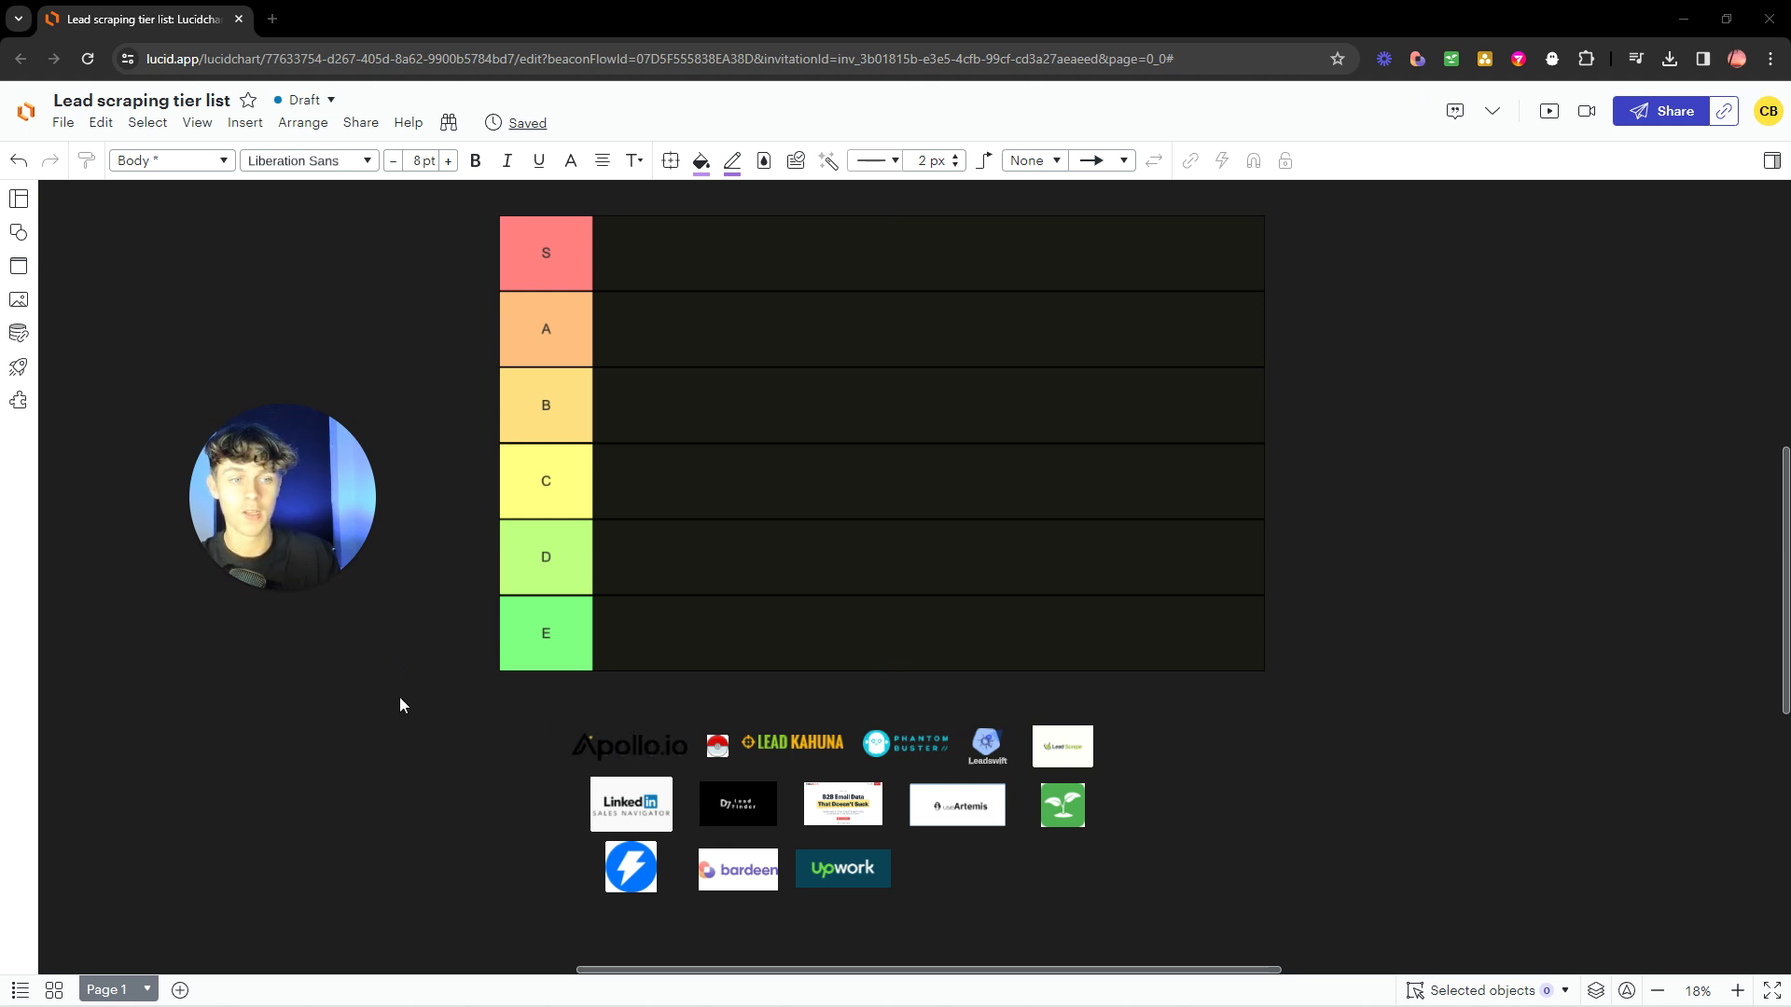
left_click_drag(611, 743, 652, 408)
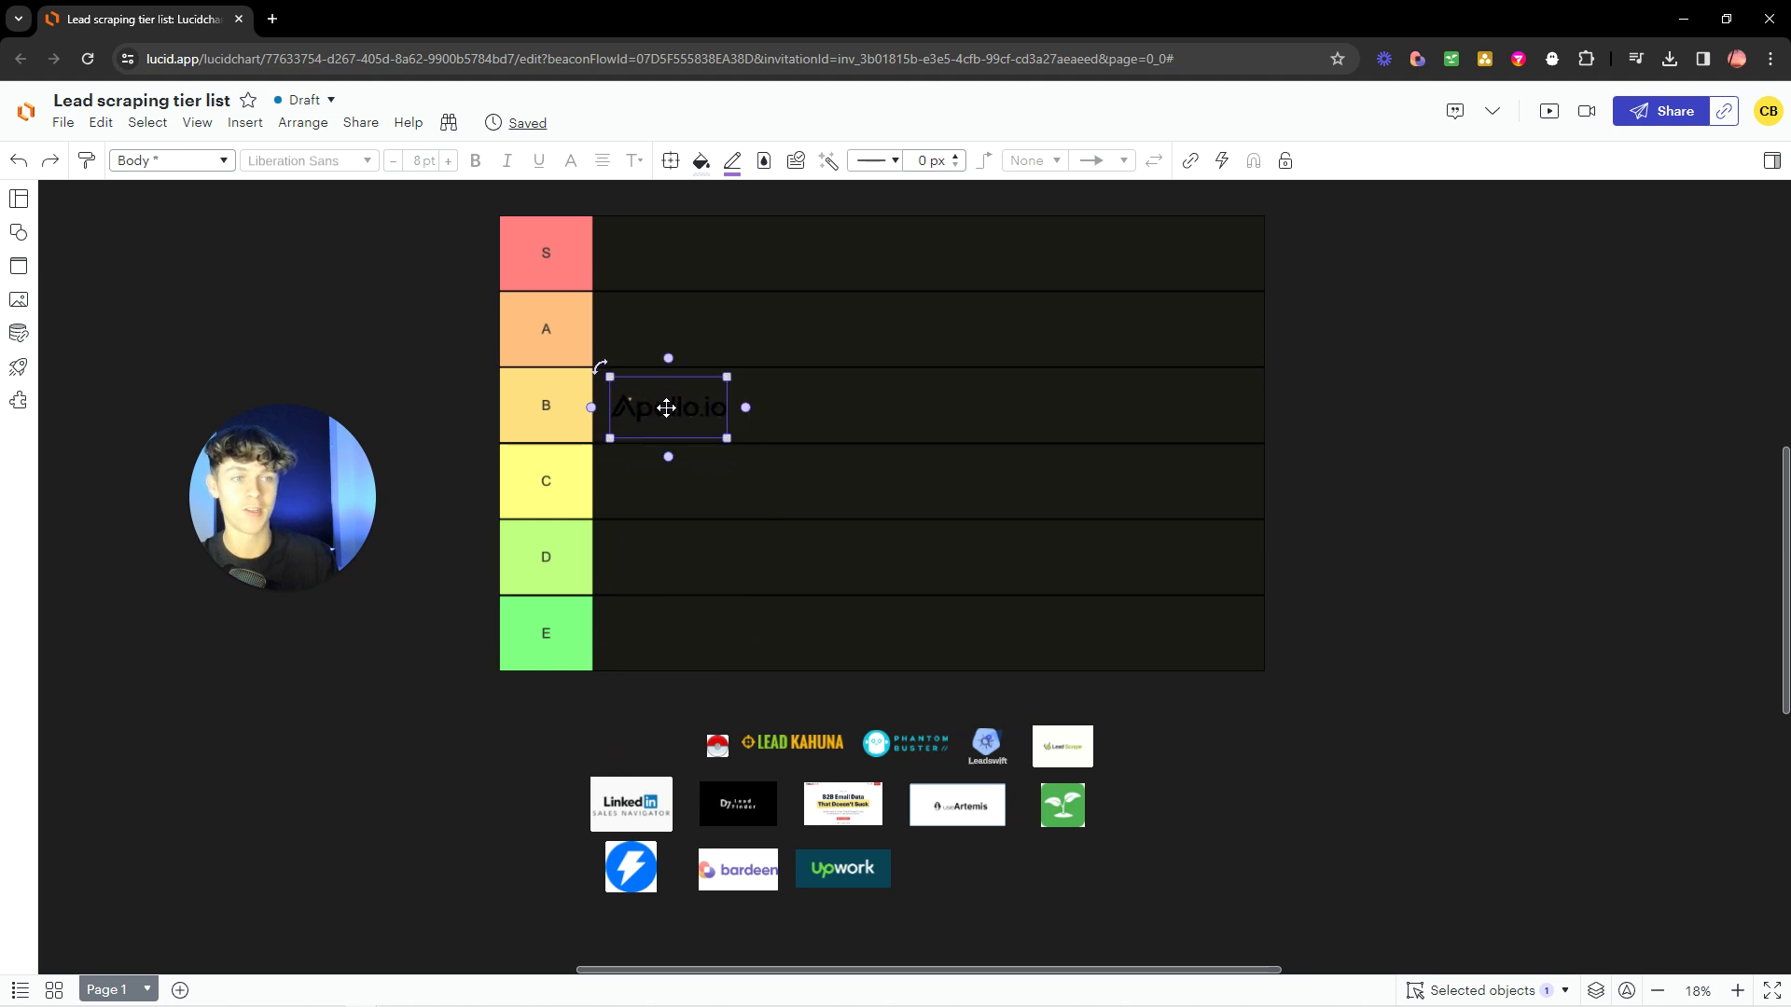
left_click(795, 416)
left_click(420, 640)
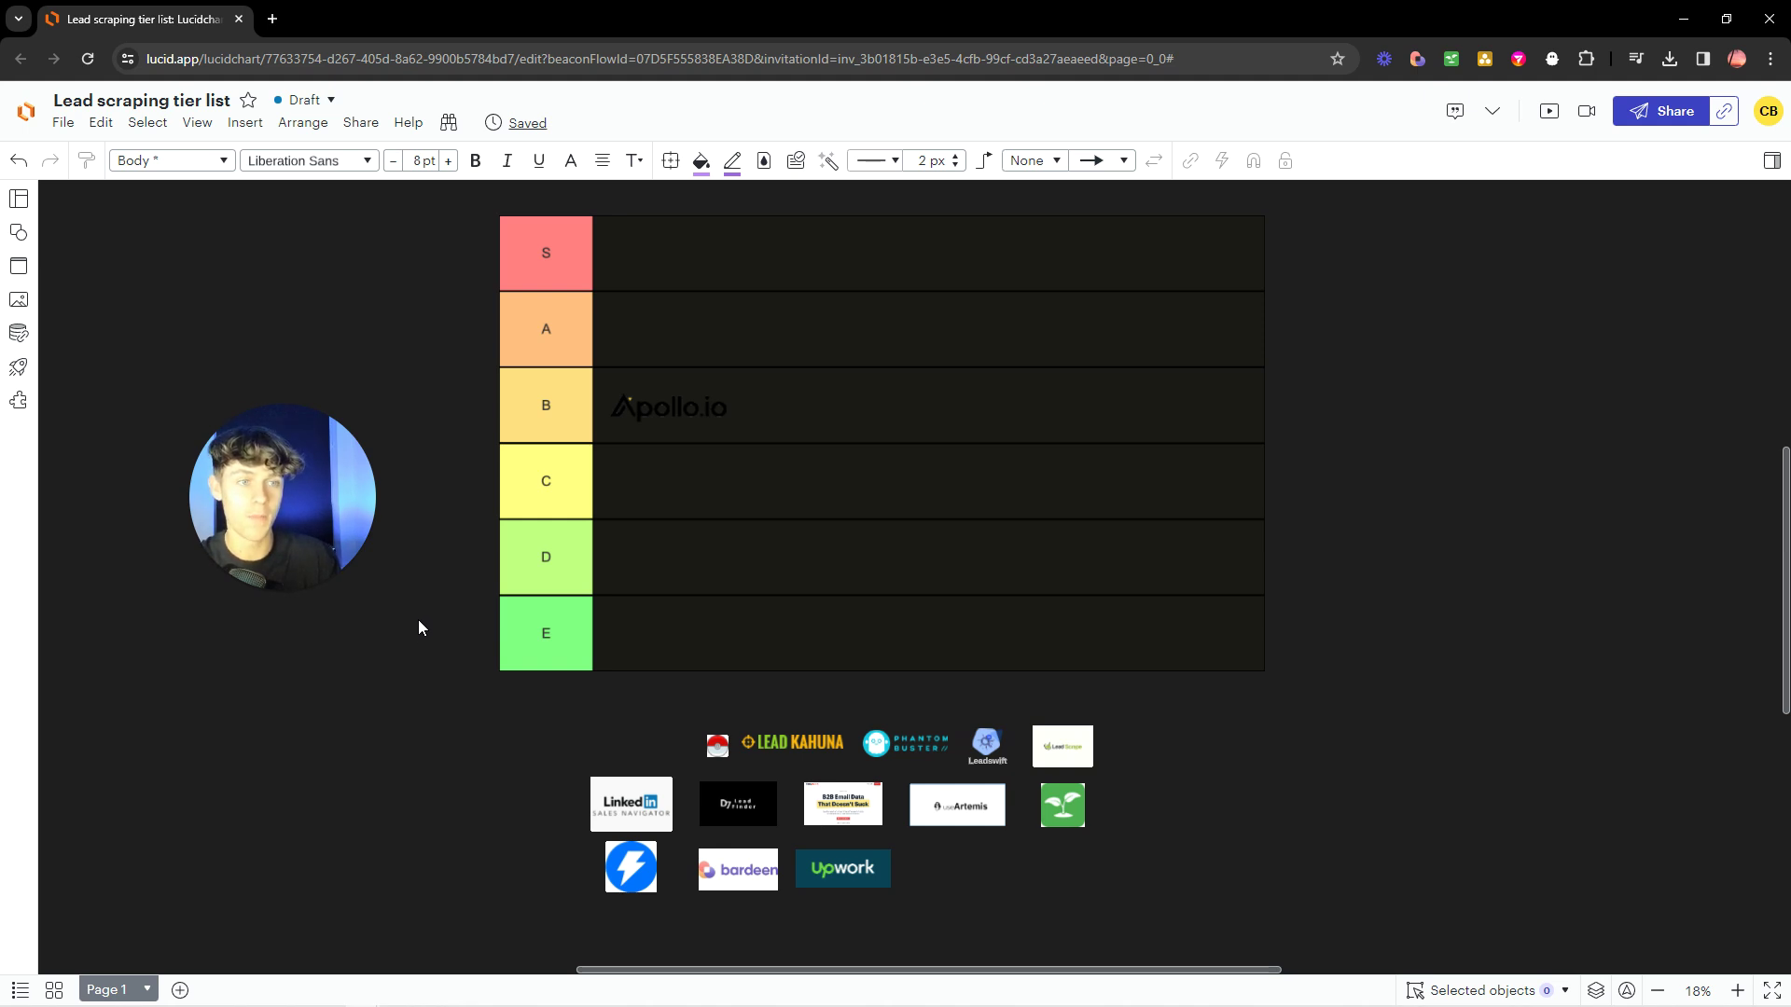
left_click(607, 434)
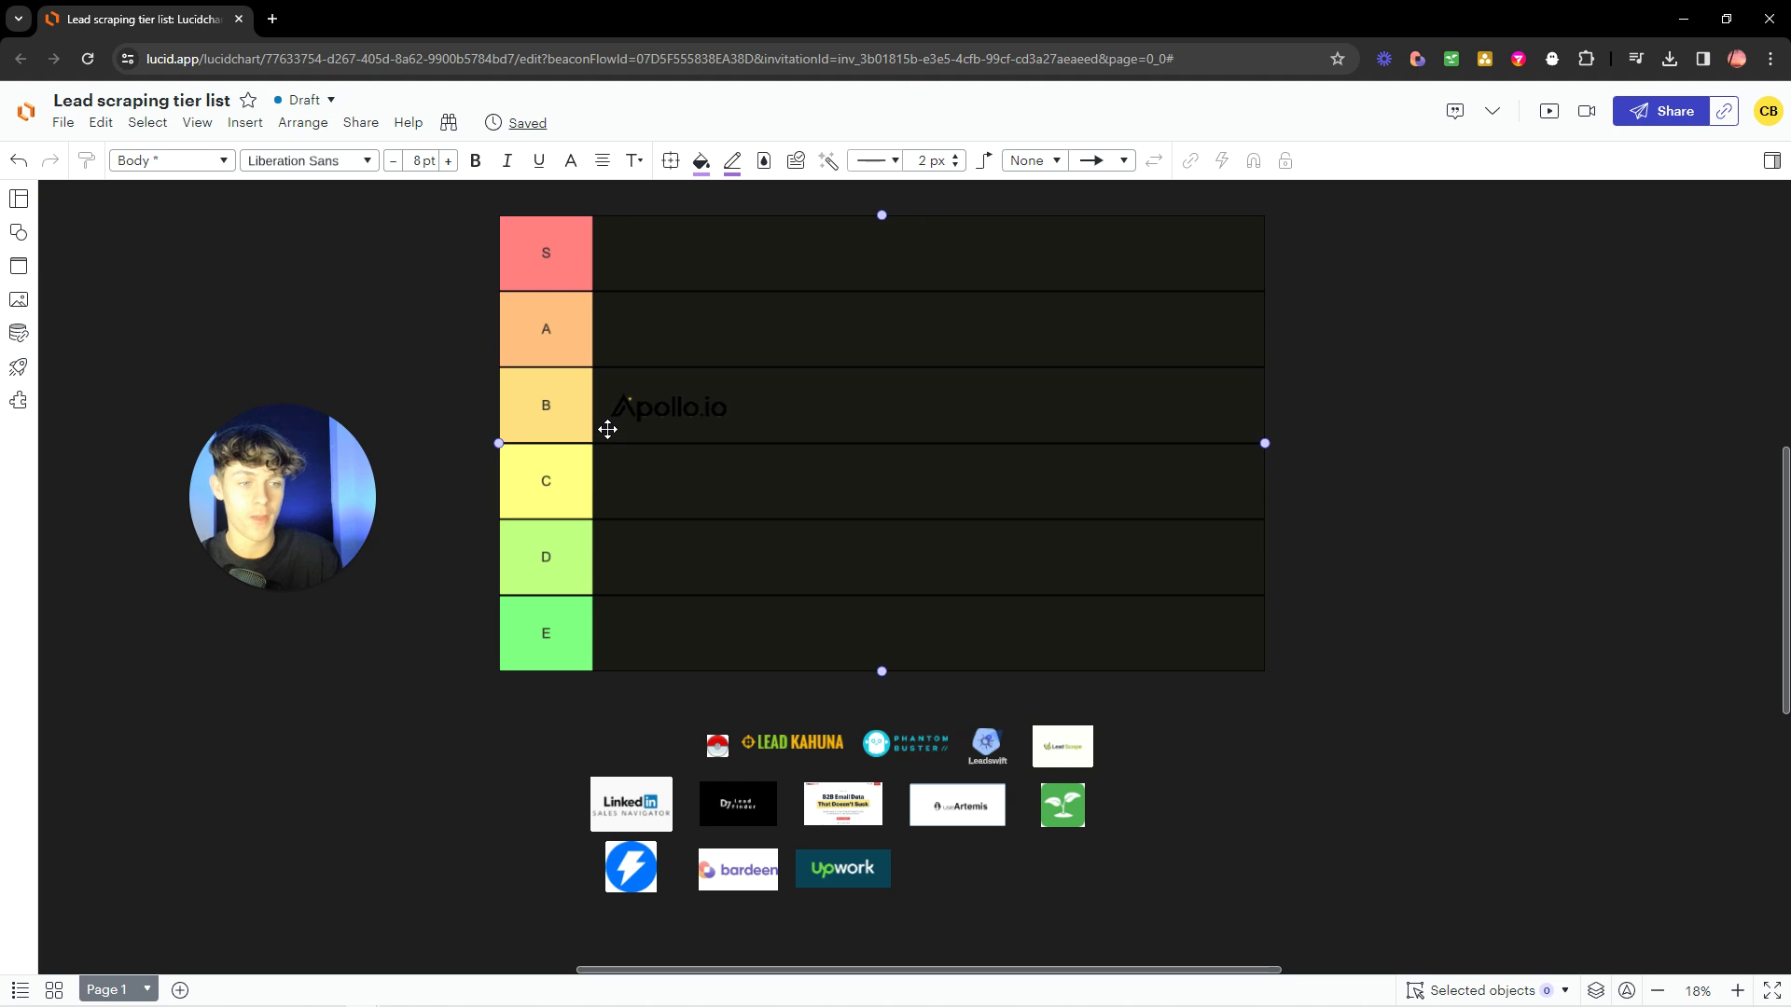
left_click(458, 692)
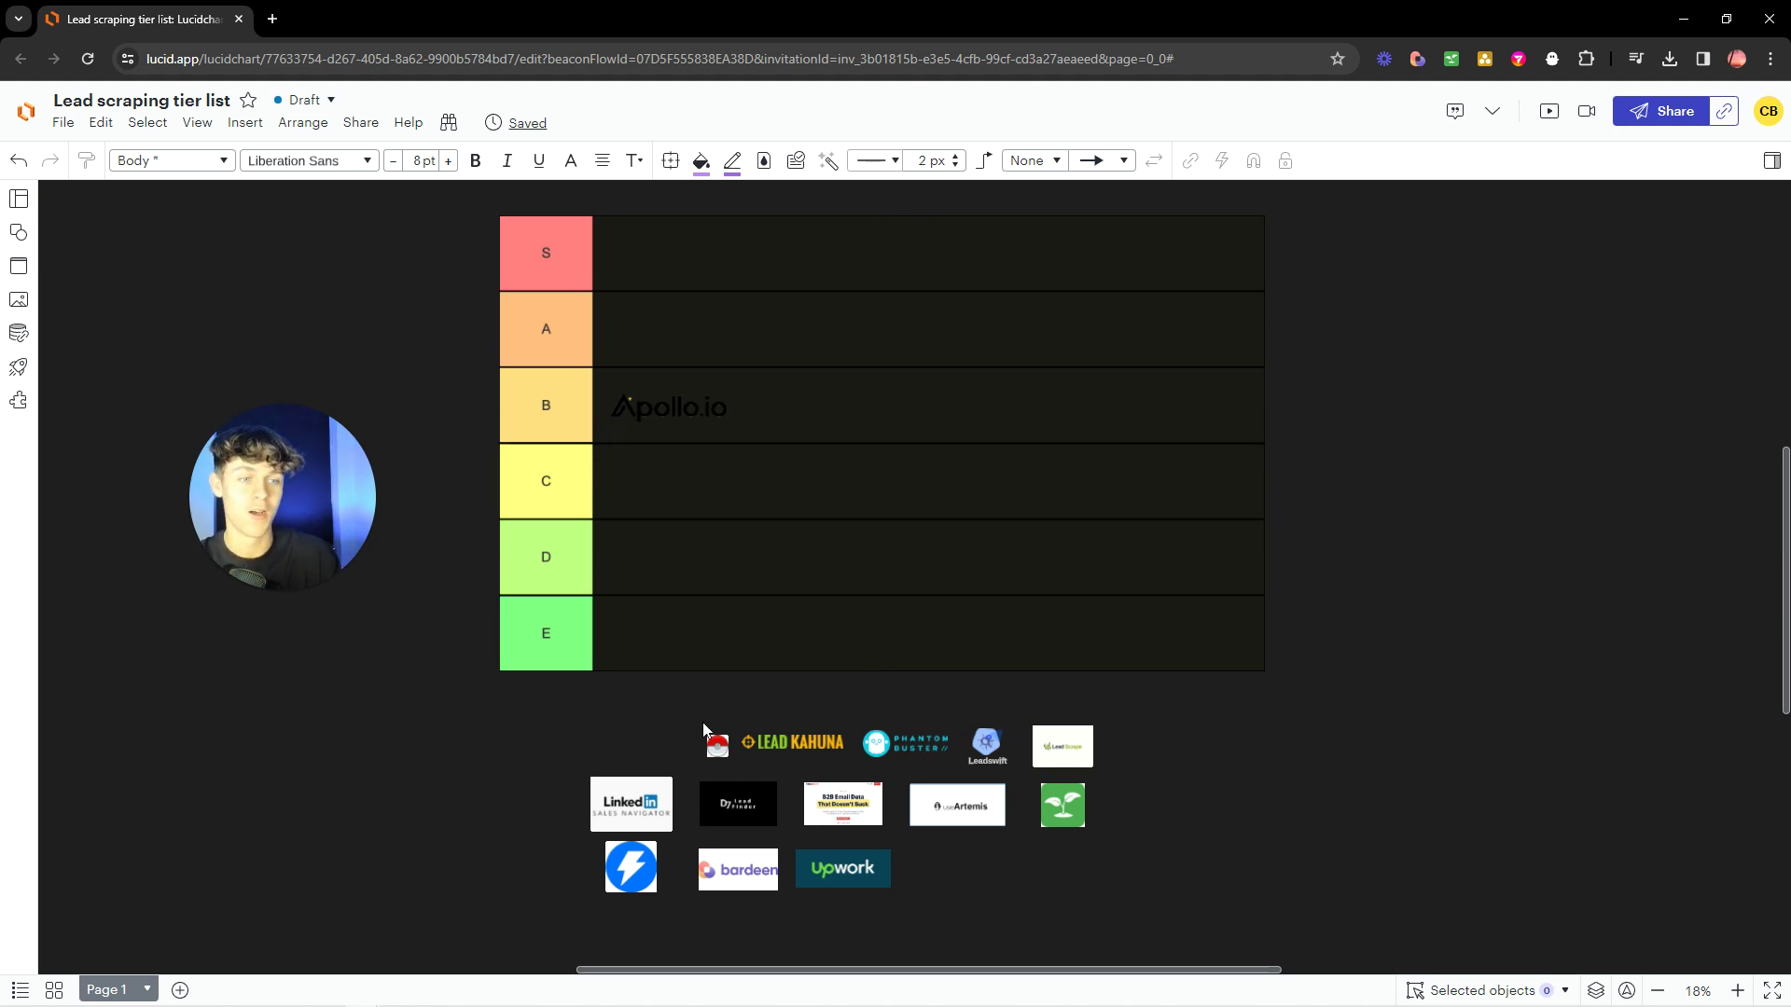
Move the red-and-white Poké Ball logo into the B tier row, just after Apollo.io.
scroll(737, 760, "up", 5)
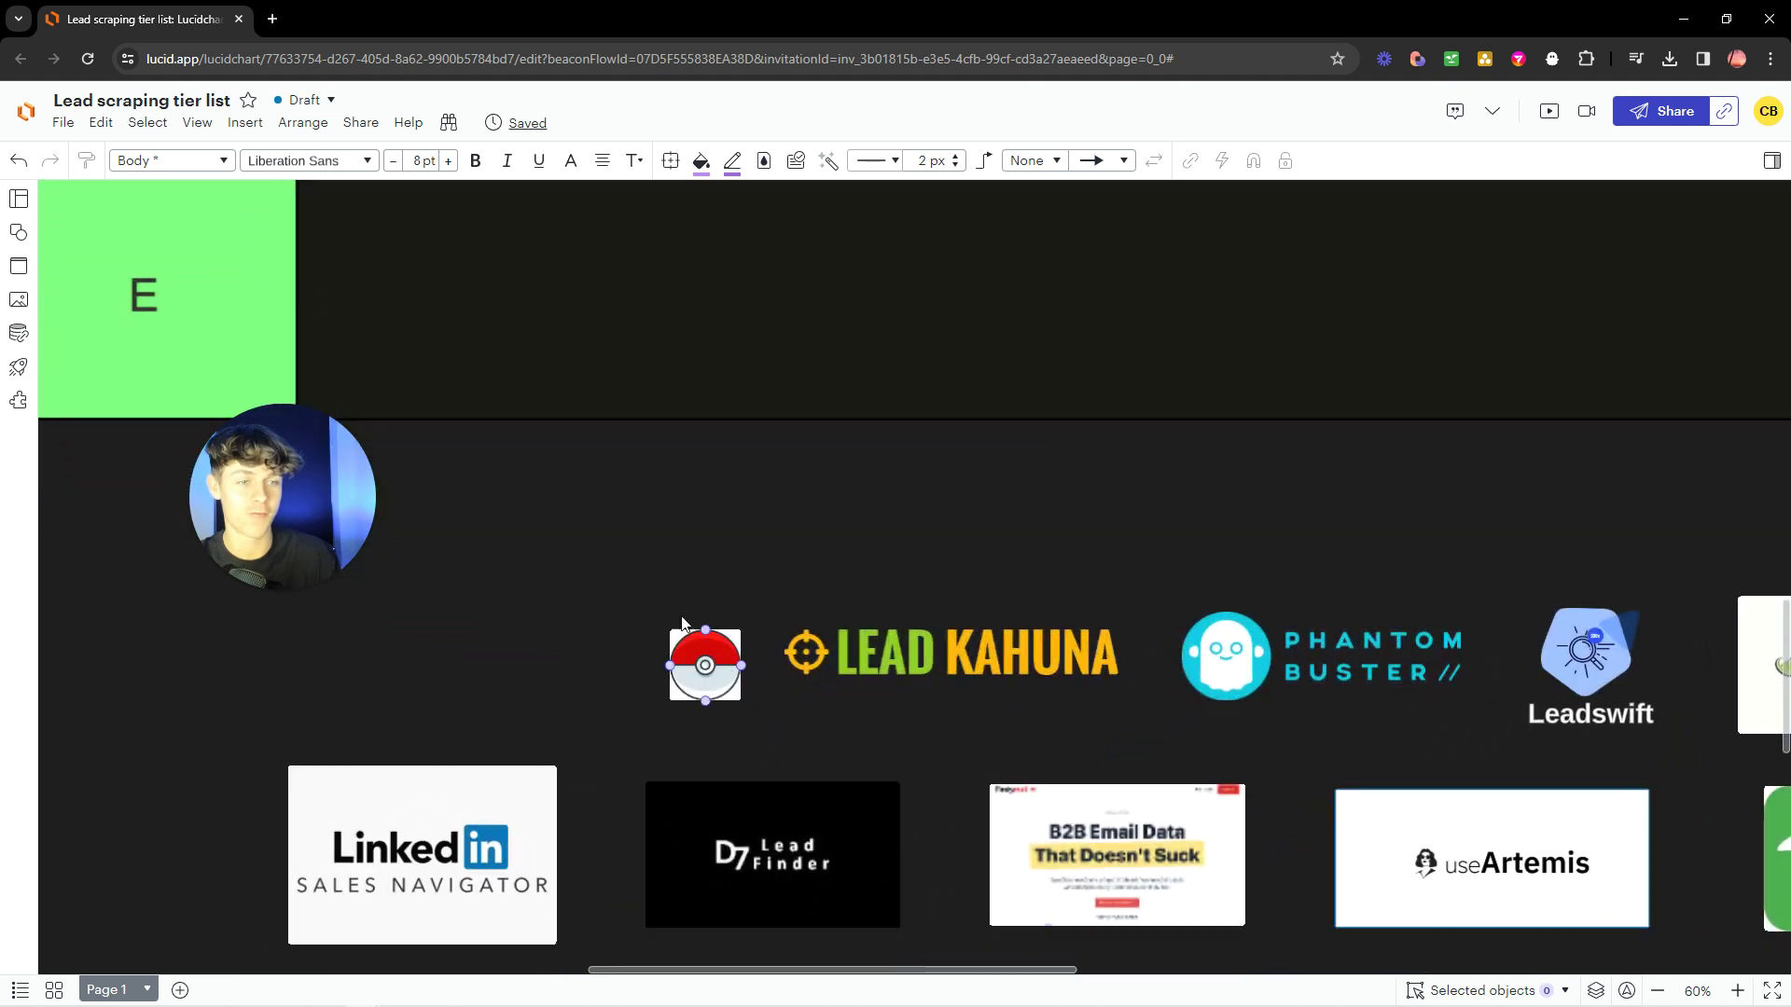
left_click_drag(723, 642, 778, 726)
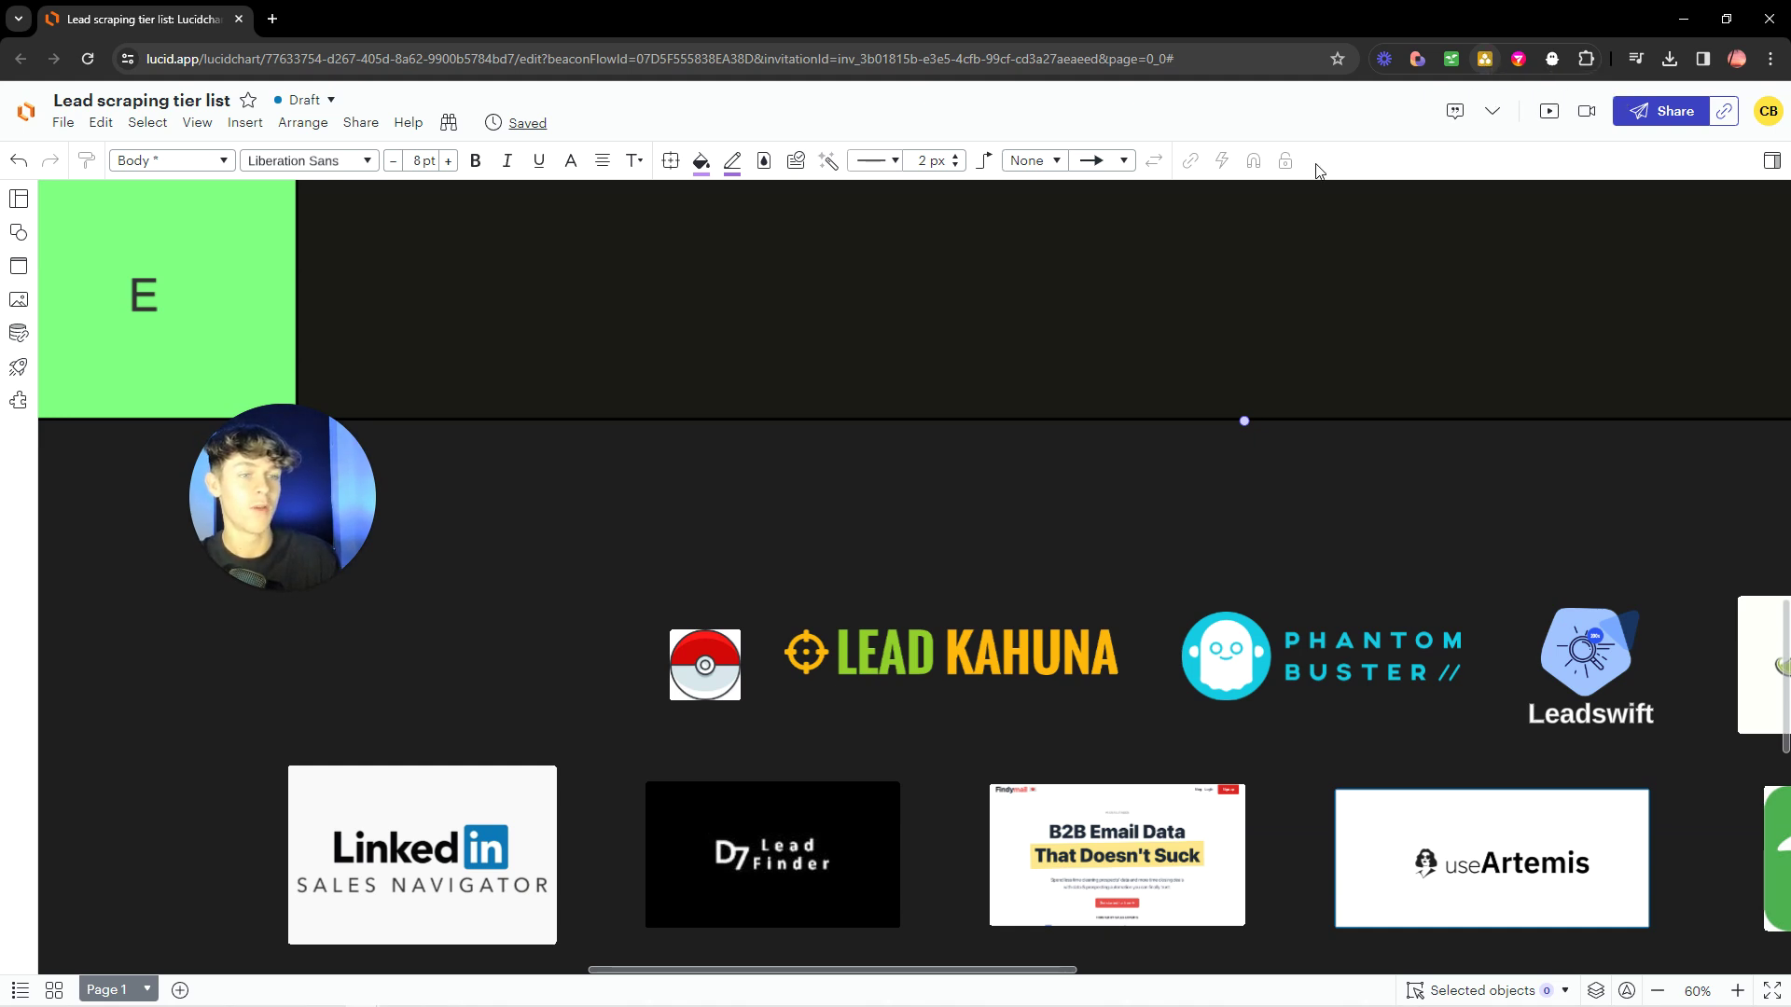
left_click(706, 668)
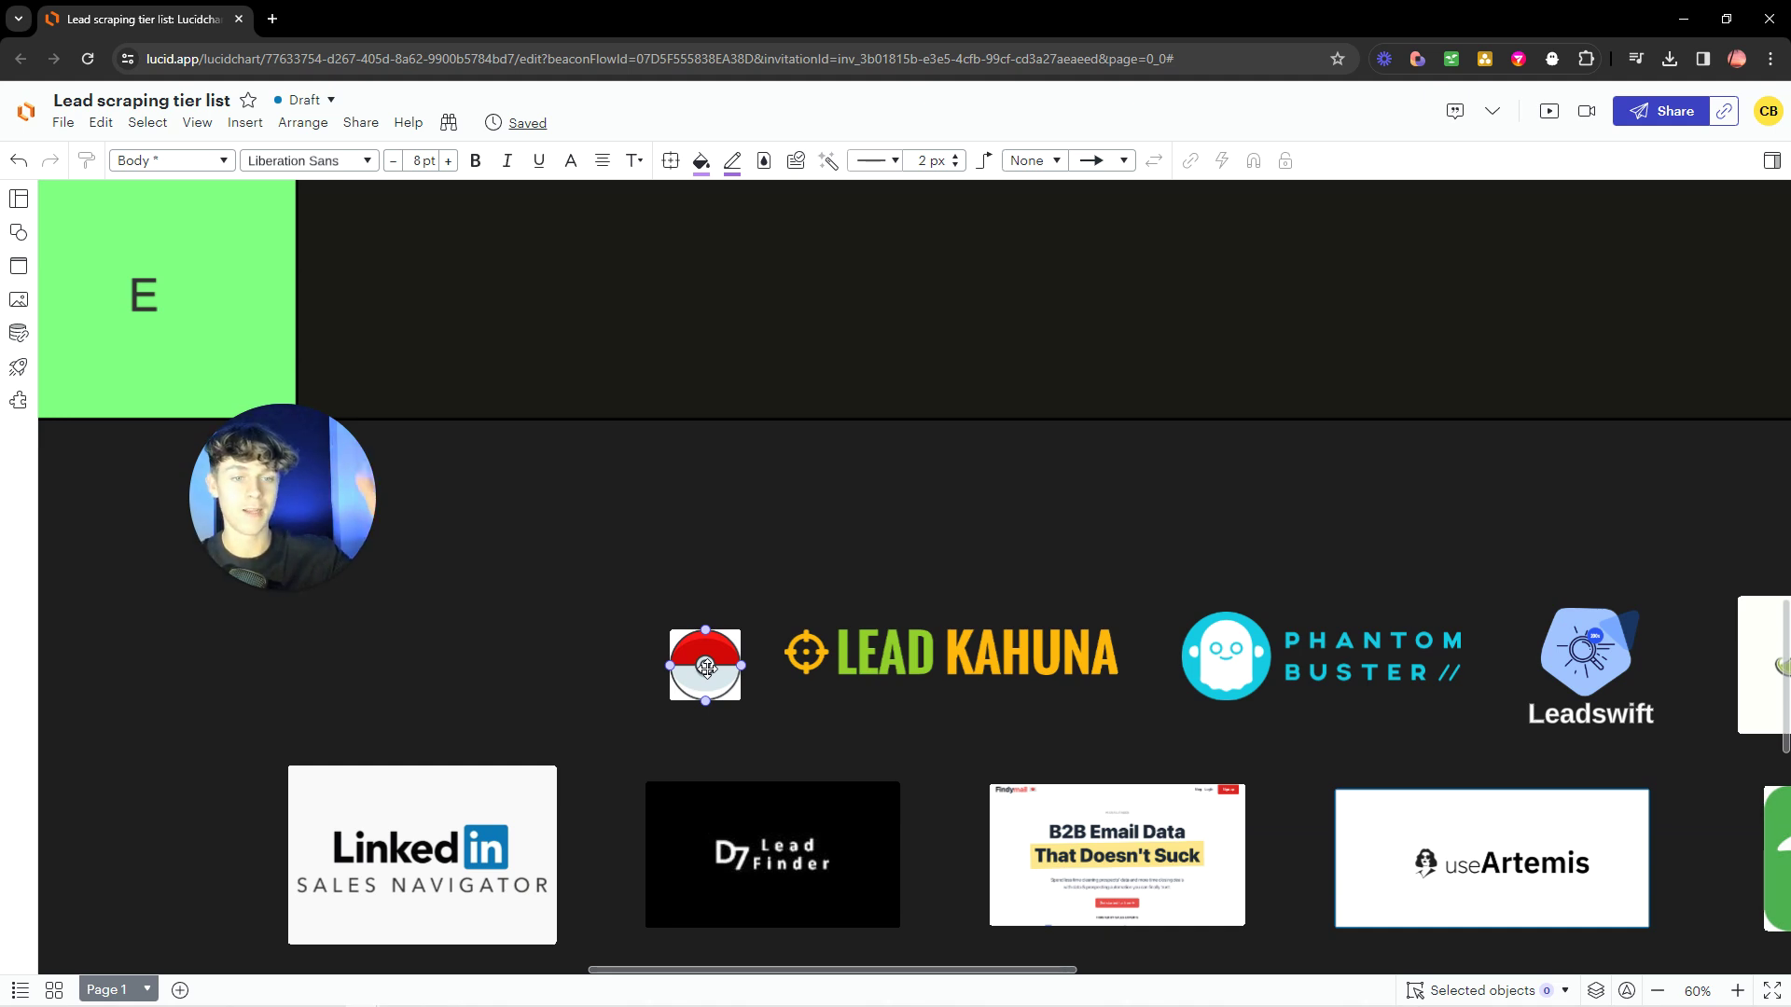
left_click(683, 612)
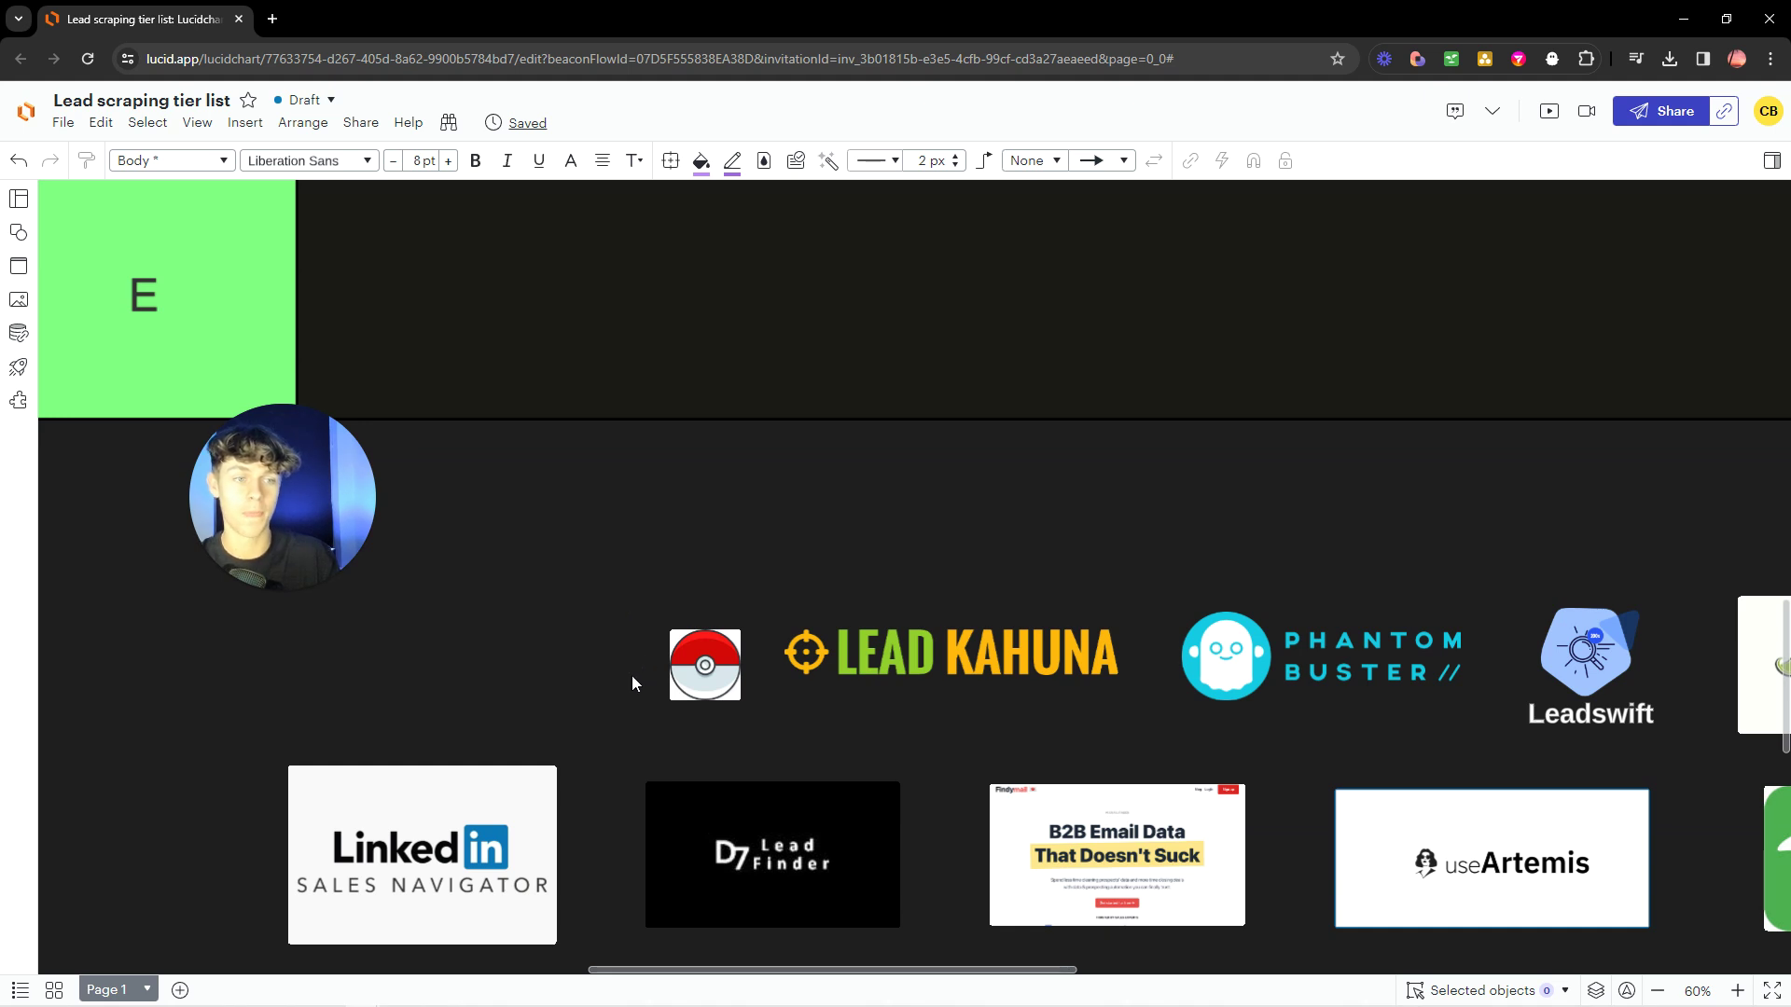
scroll(629, 677, "down", 5)
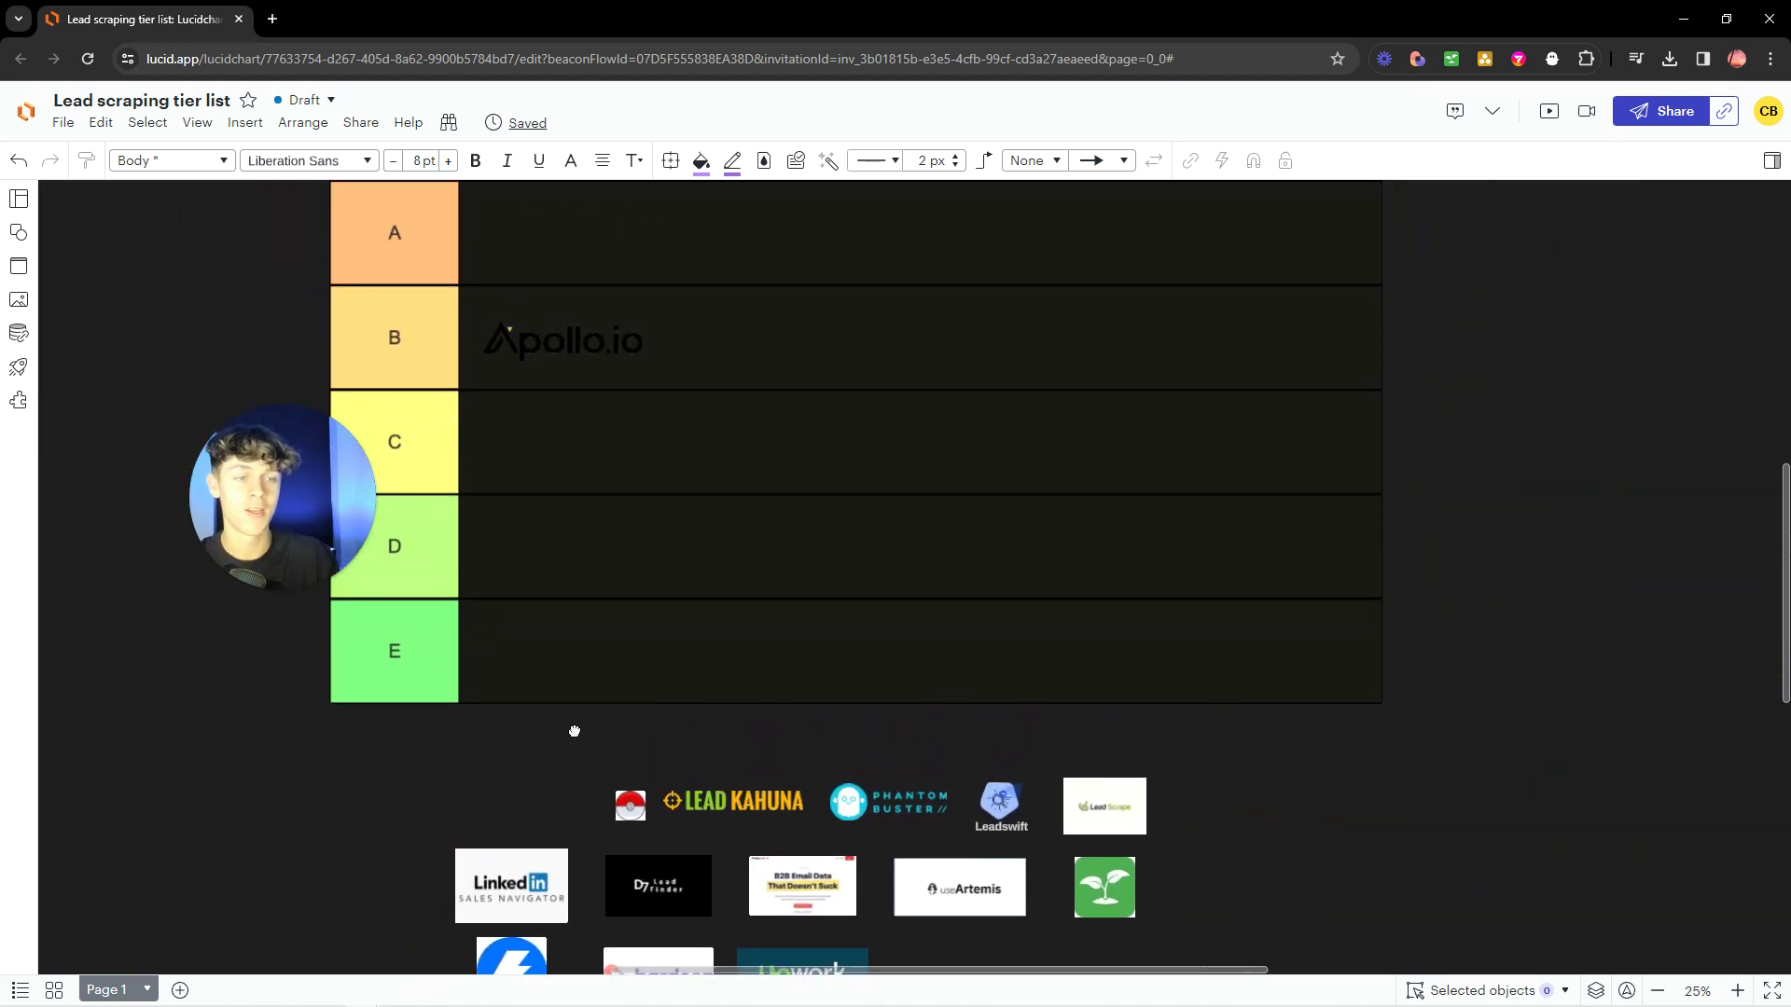
left_click(623, 800)
left_click_drag(620, 798, 714, 341)
left_click(792, 348)
left_click(836, 348)
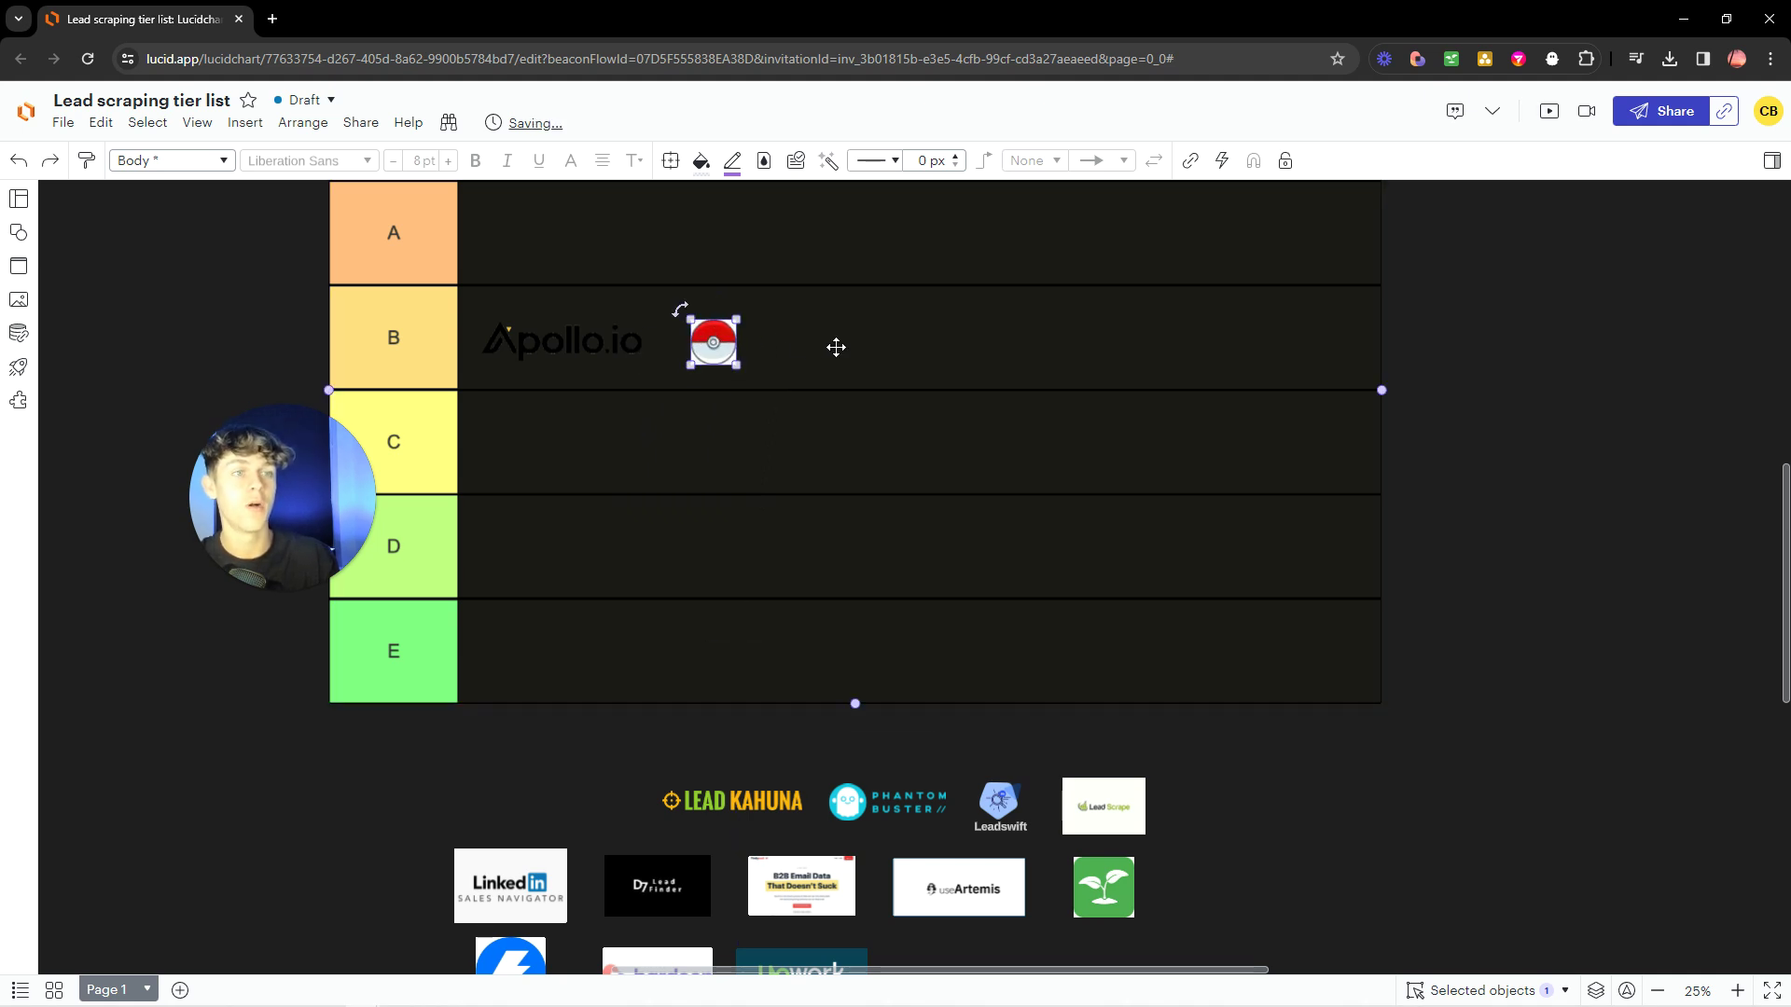
scroll(766, 478, "down", 1)
scroll(767, 478, "down", 2)
scroll(752, 523, "up", 5)
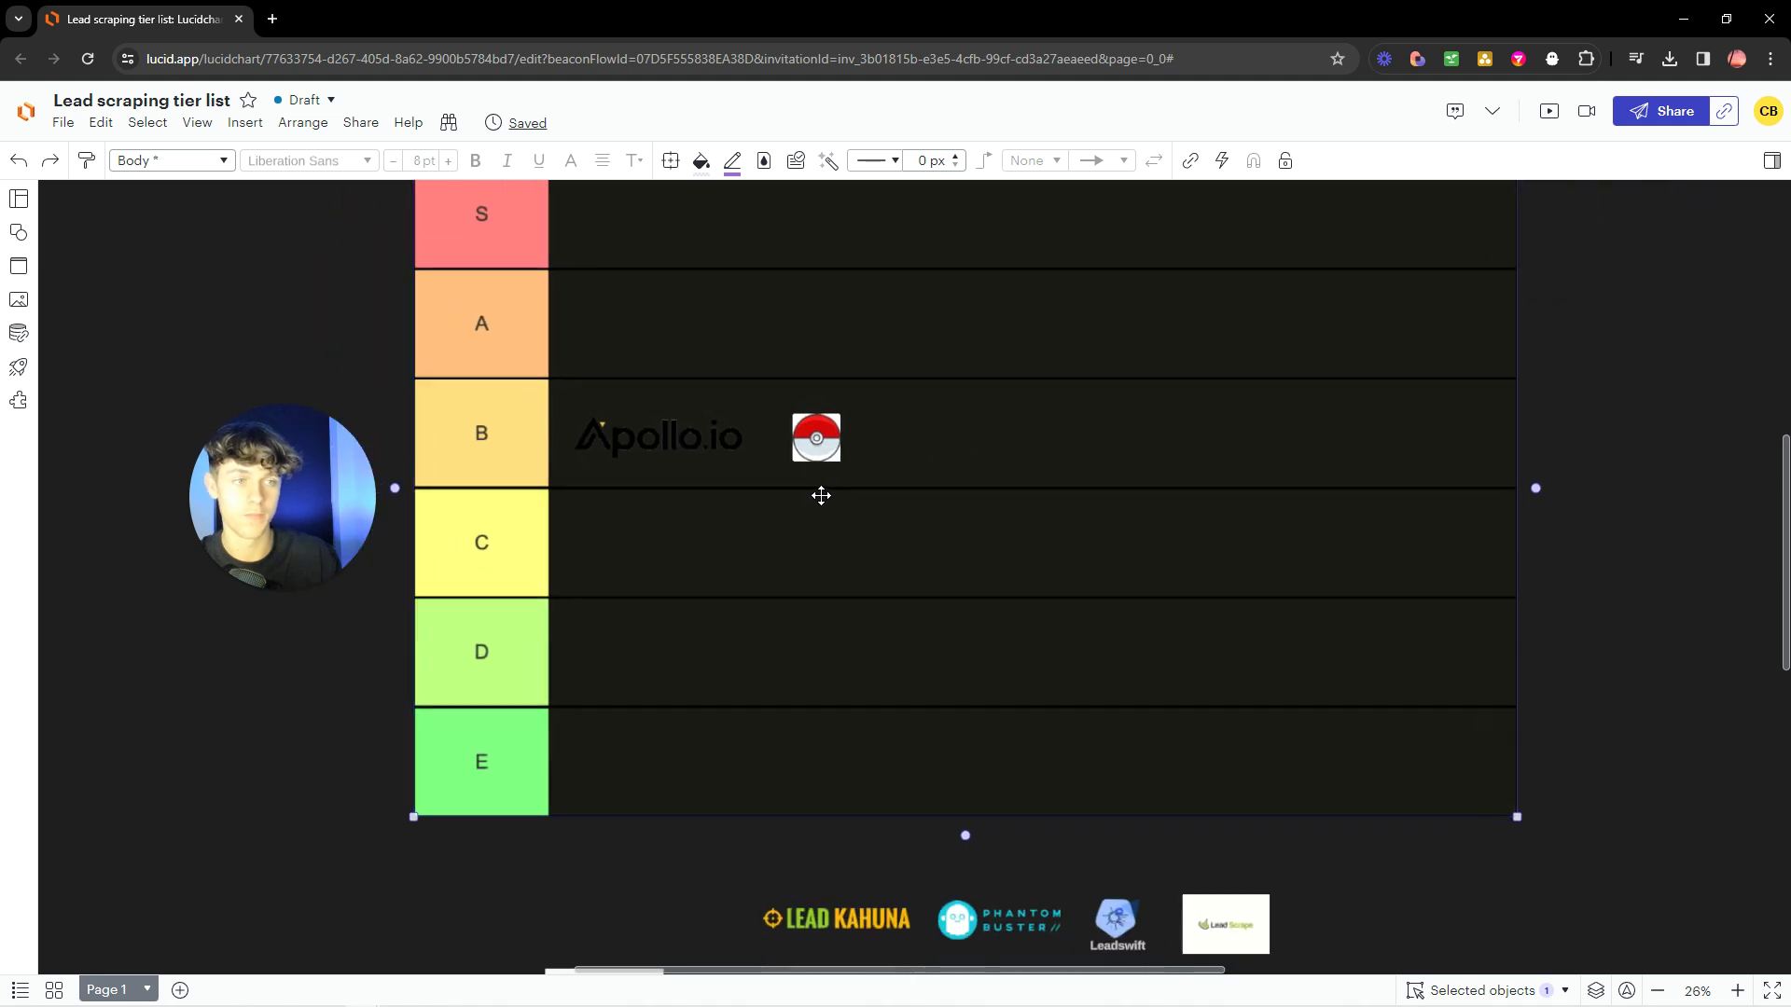
scroll(821, 490, "down", 3)
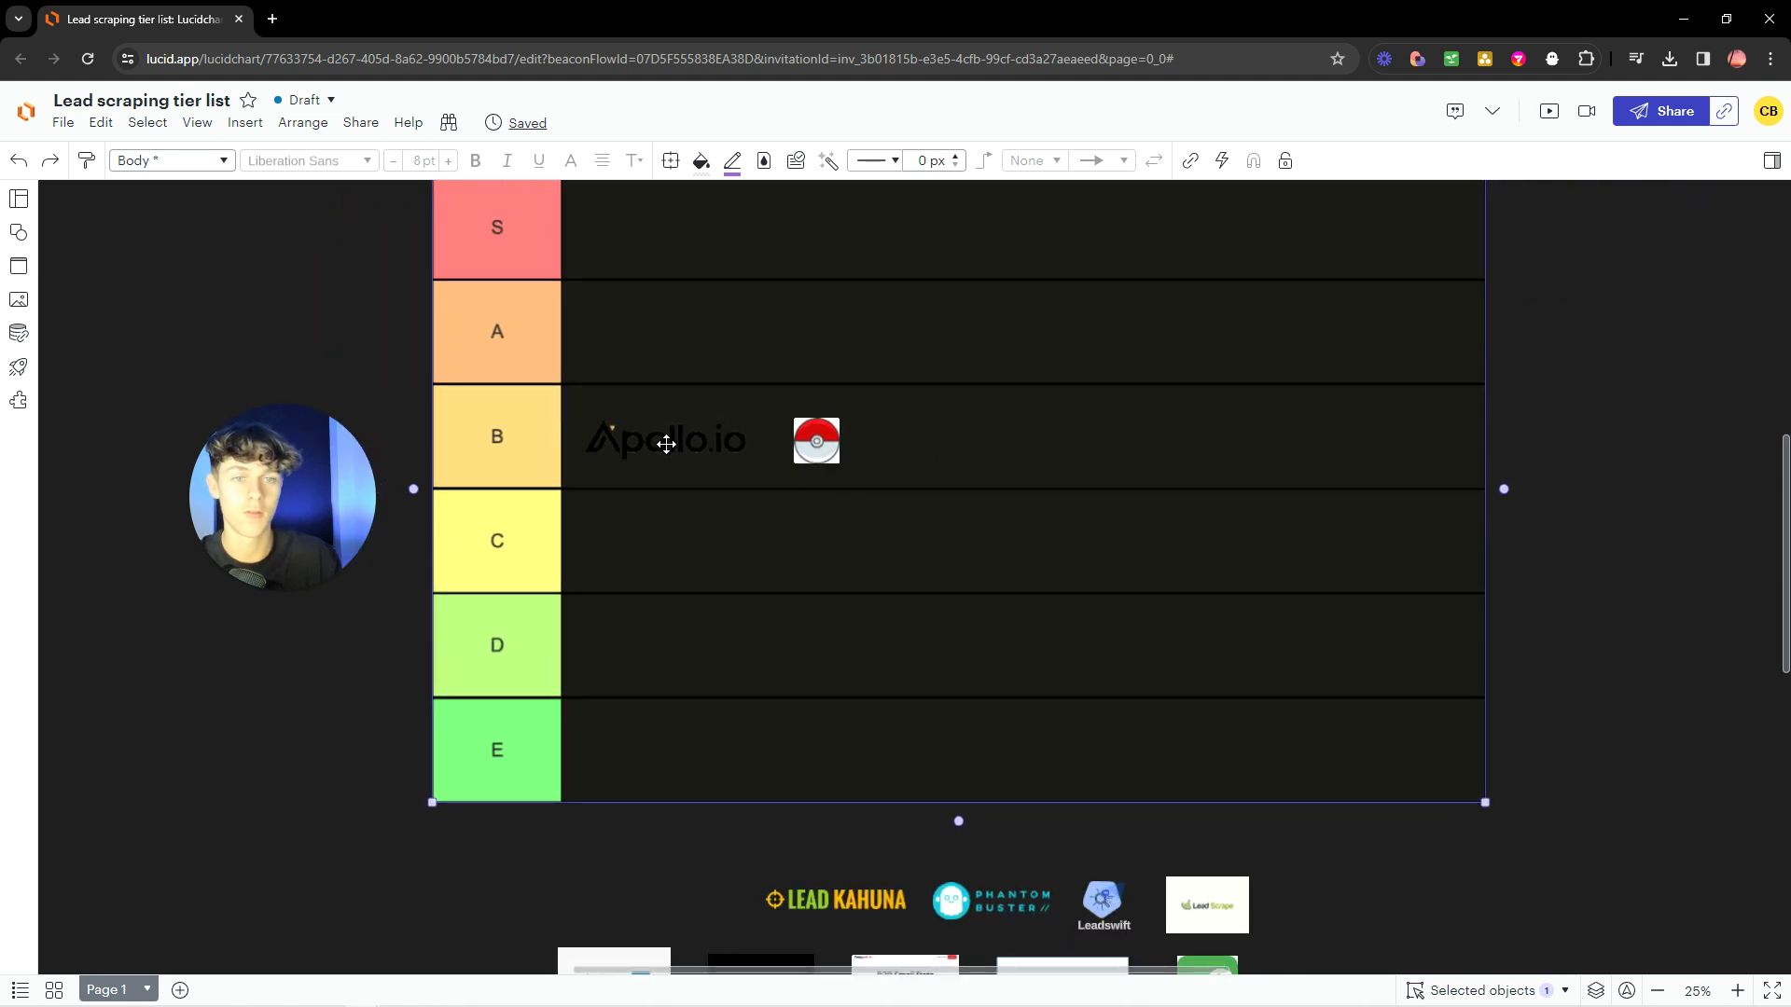
left_click(666, 444)
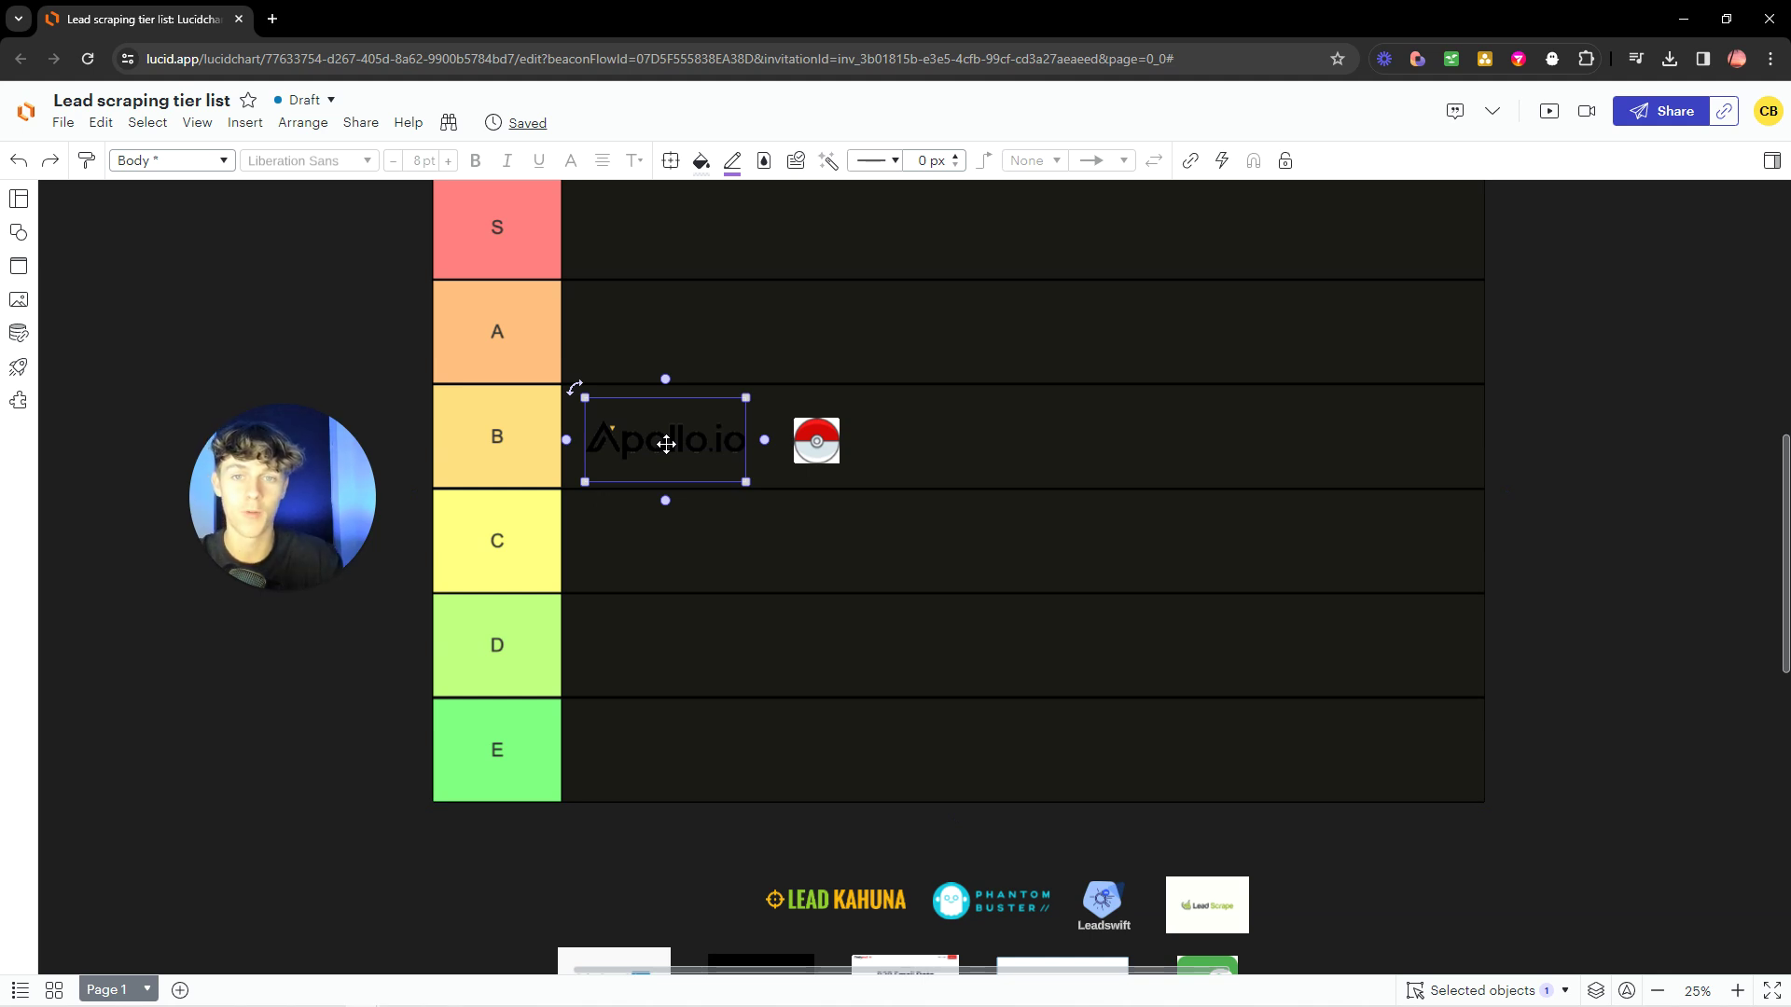
left_click(339, 715)
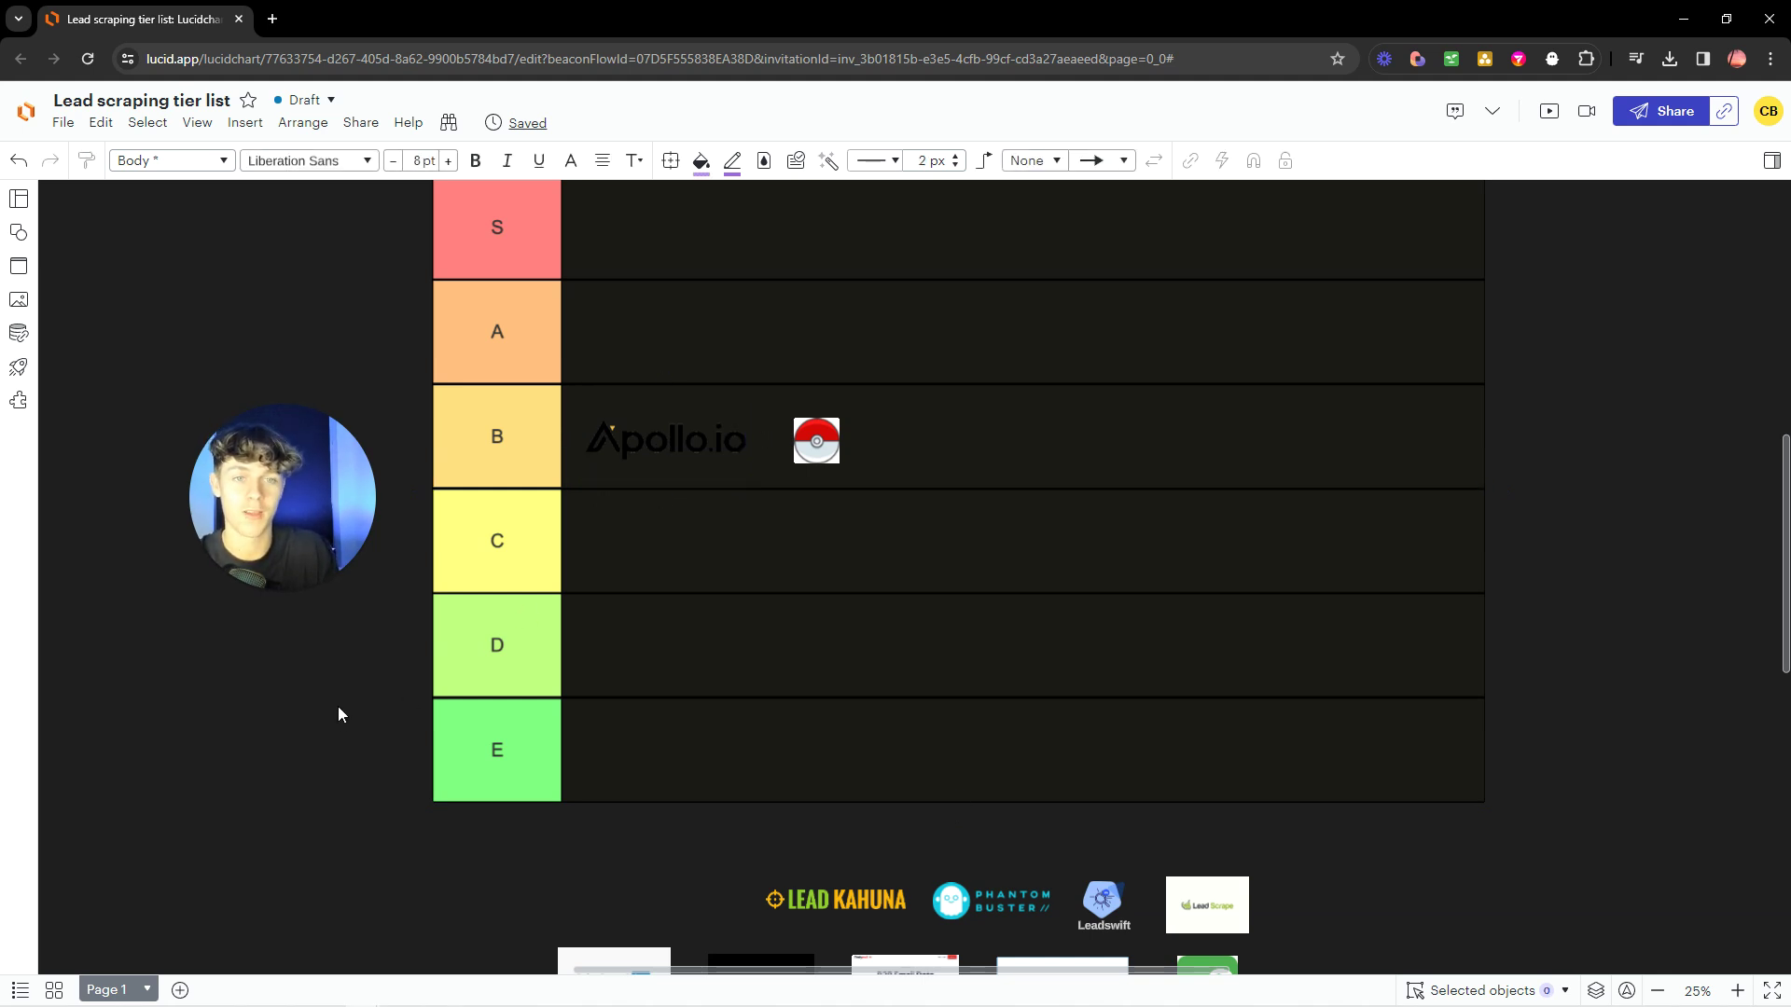
Move the Lead Kahuna logo from the pool to the start of the C tier row.
scroll(373, 751, "down", 2)
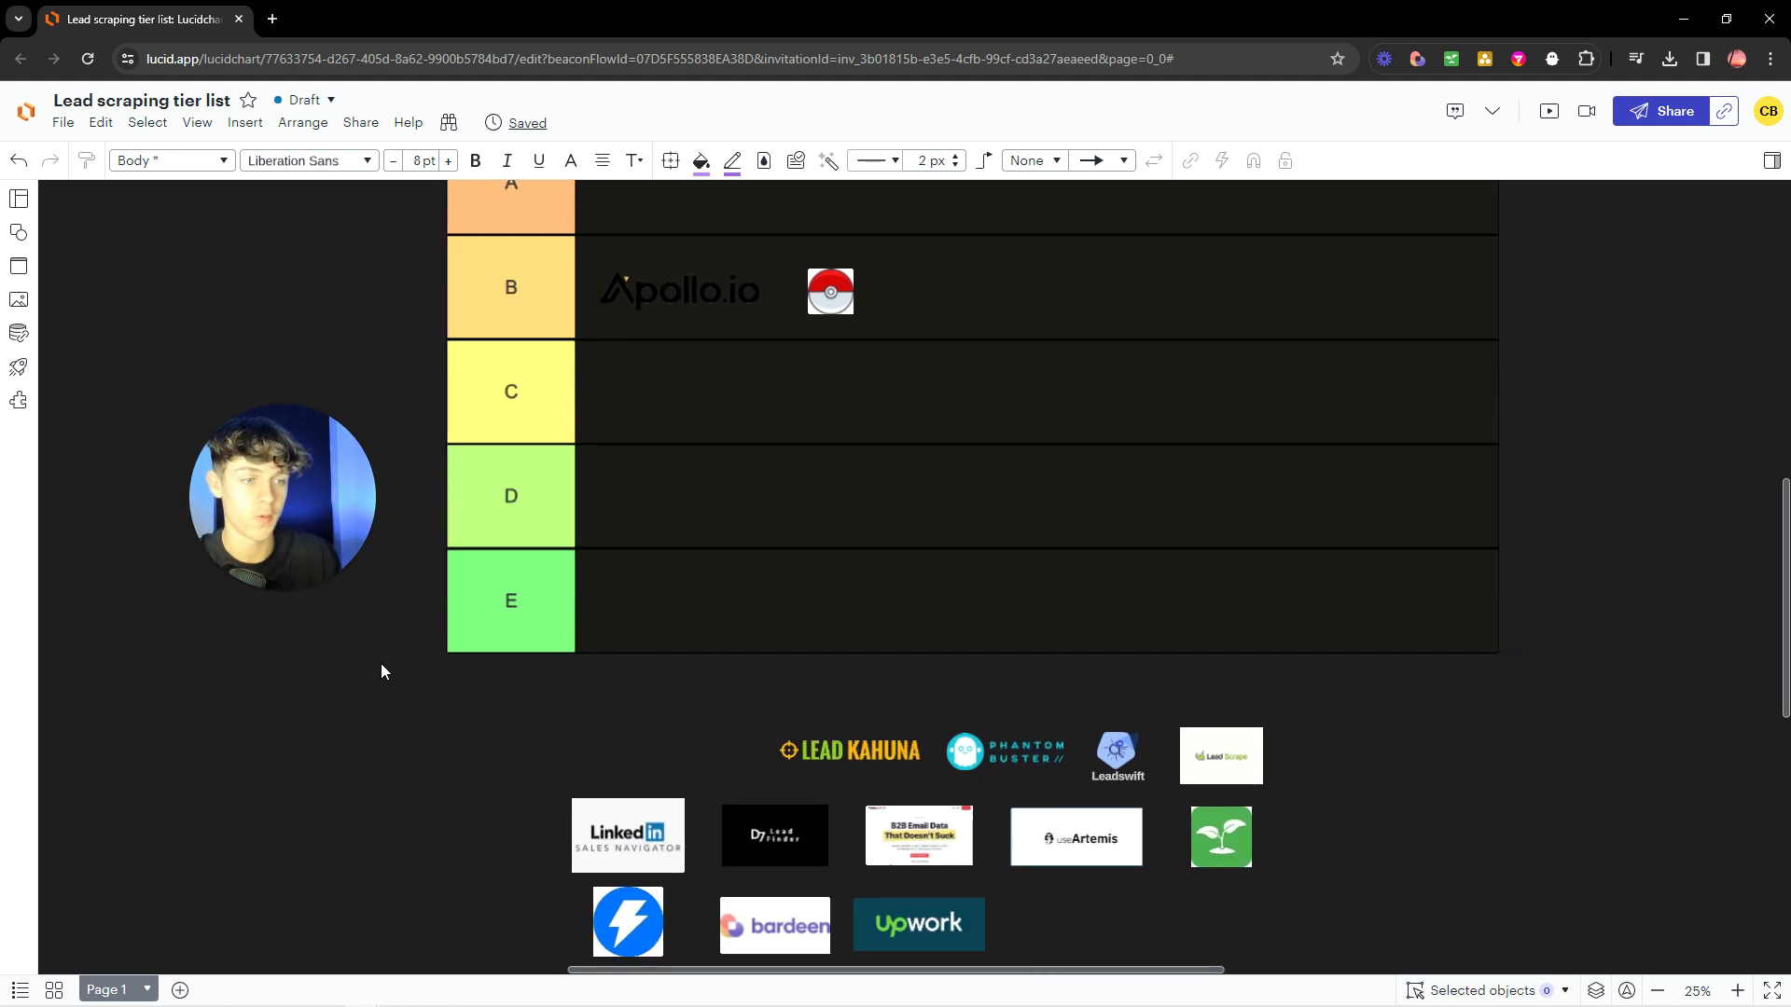
scroll(741, 725, "up", 1)
scroll(742, 726, "right", 1)
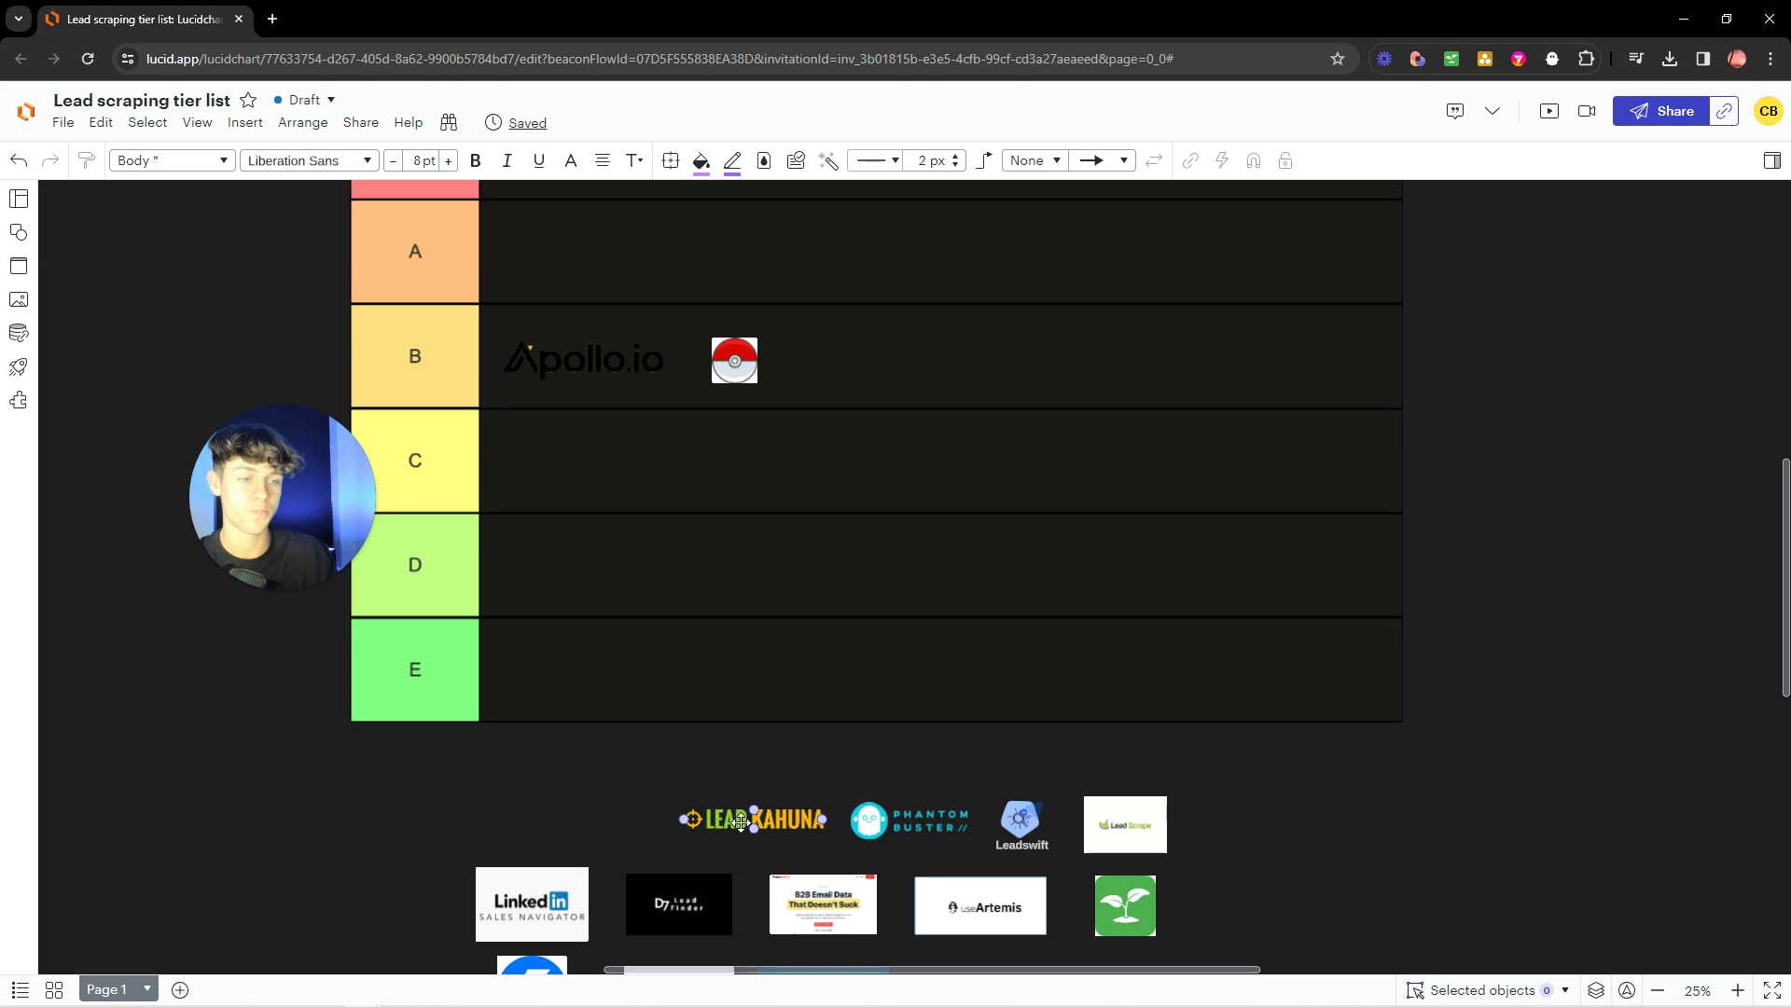
left_click_drag(742, 821, 568, 464)
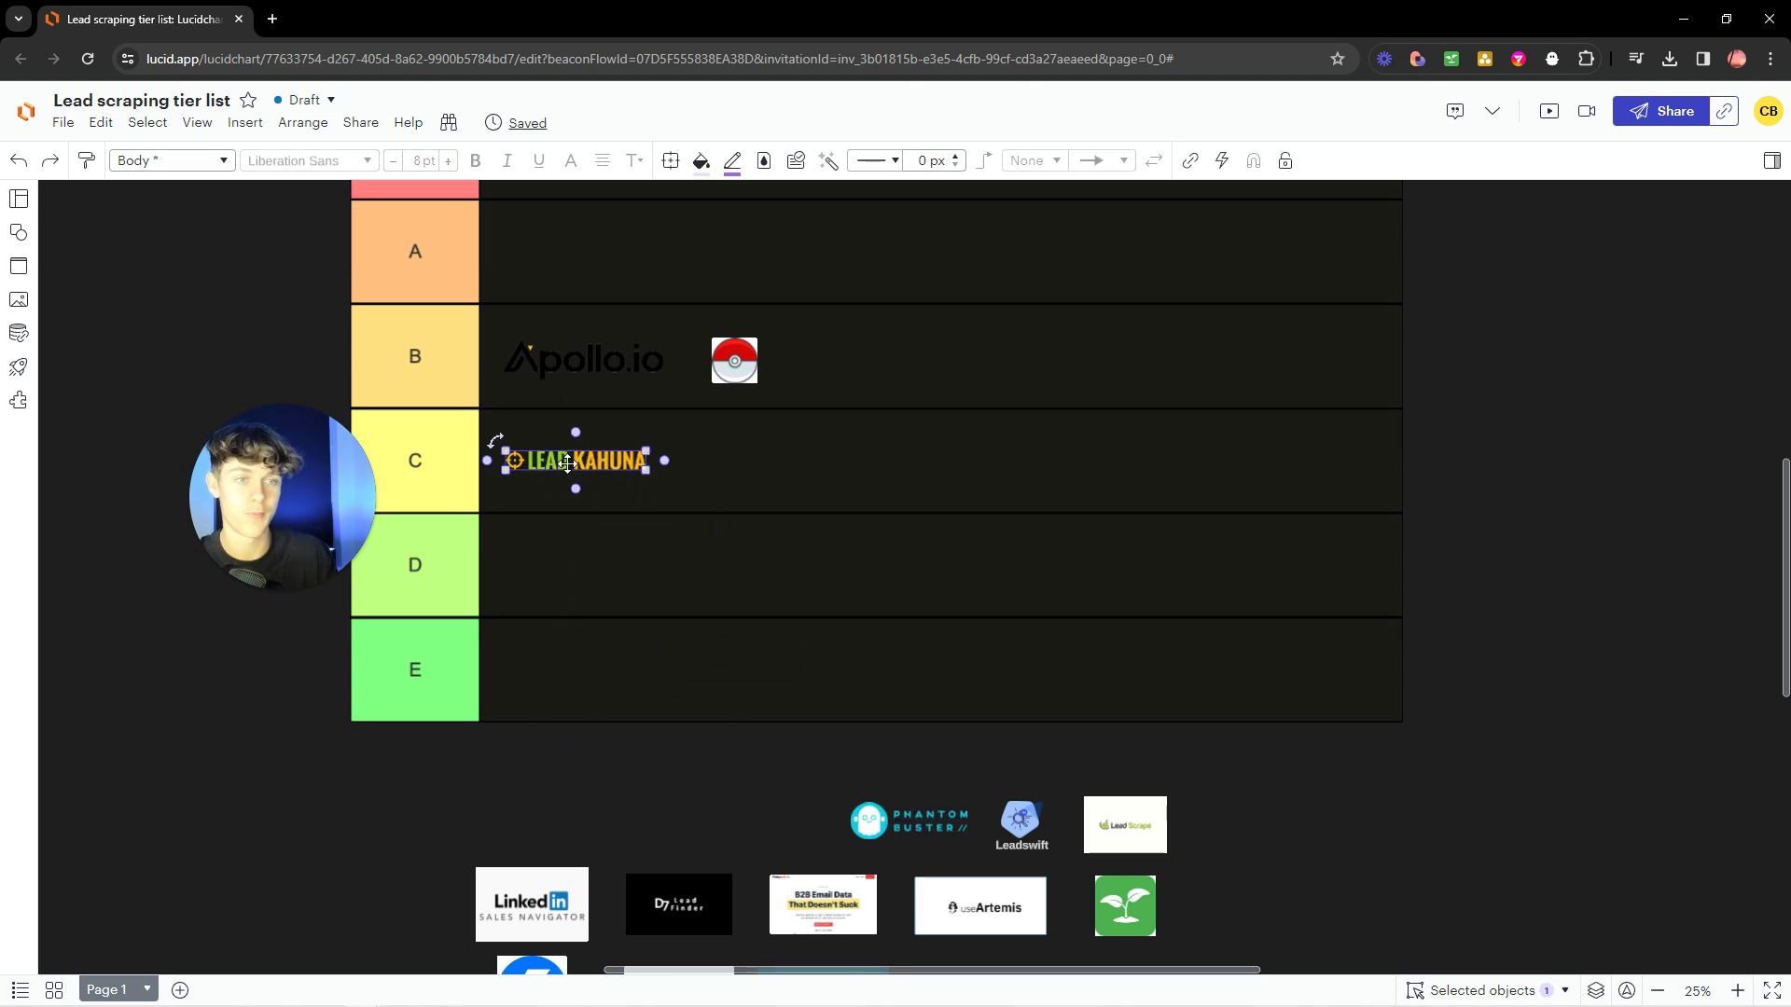
left_click(620, 803)
left_click_drag(620, 803, 677, 824)
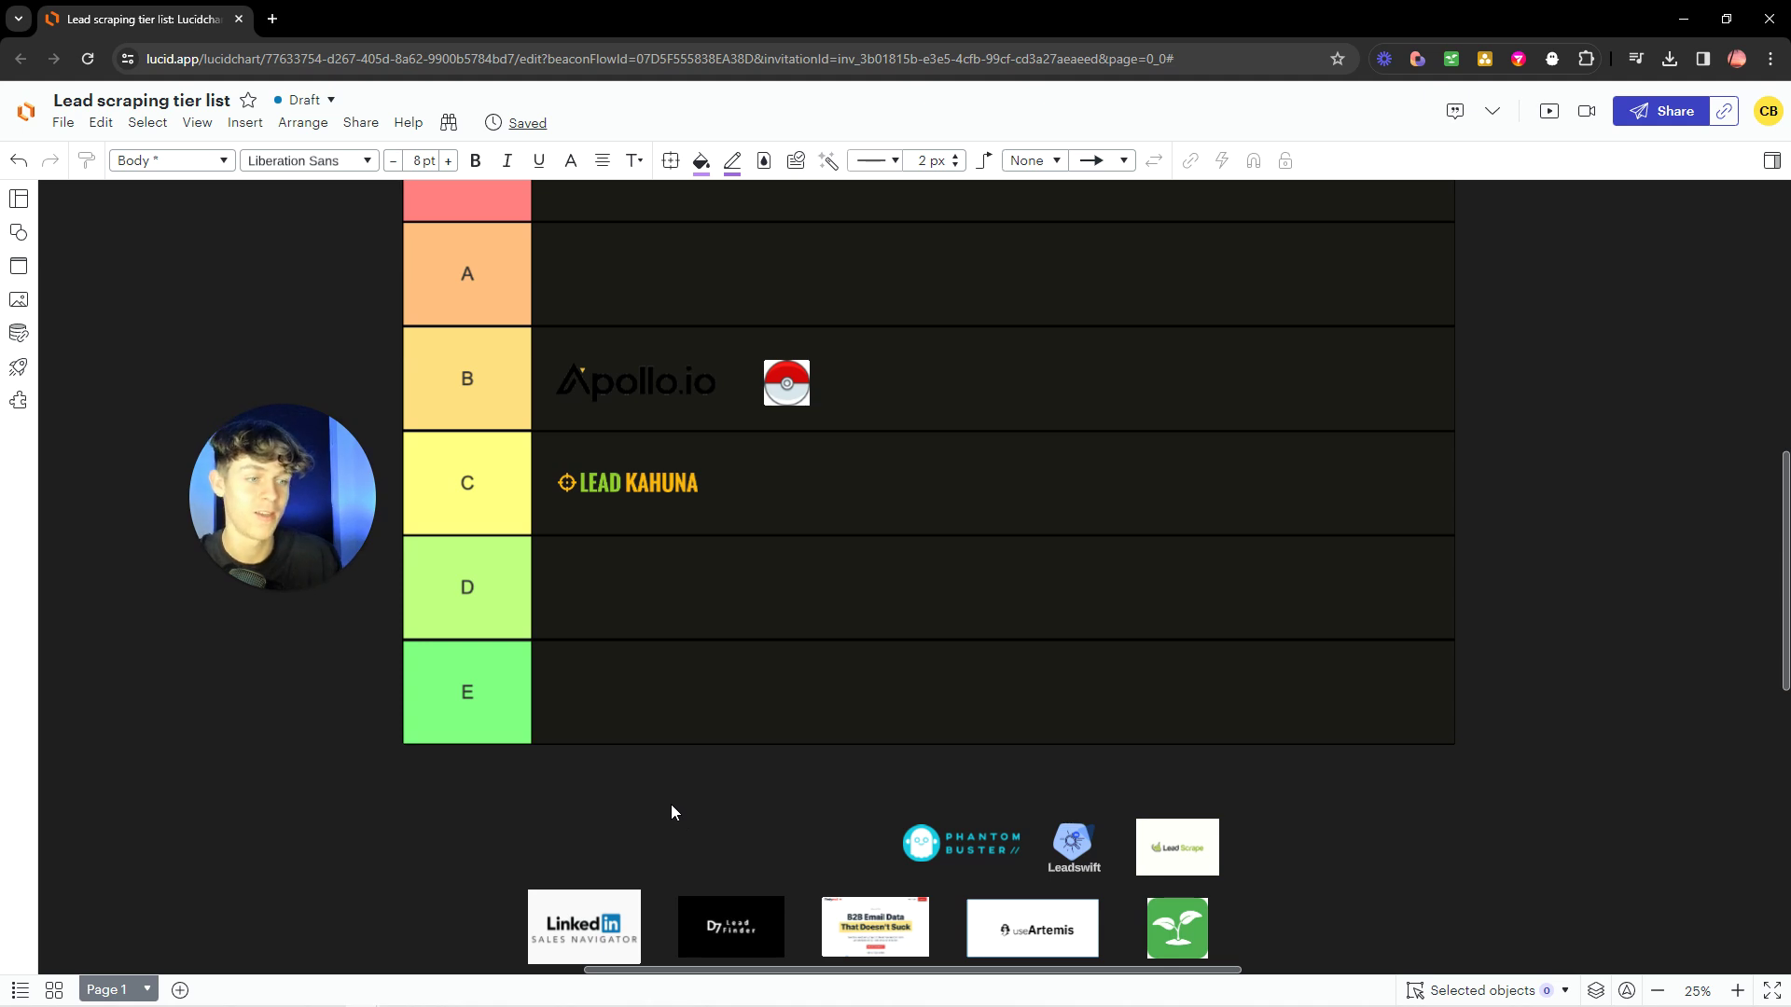
Move the PhantomBuster logo from the pool to the start of the A tier row.
left_click_drag(924, 838, 926, 835)
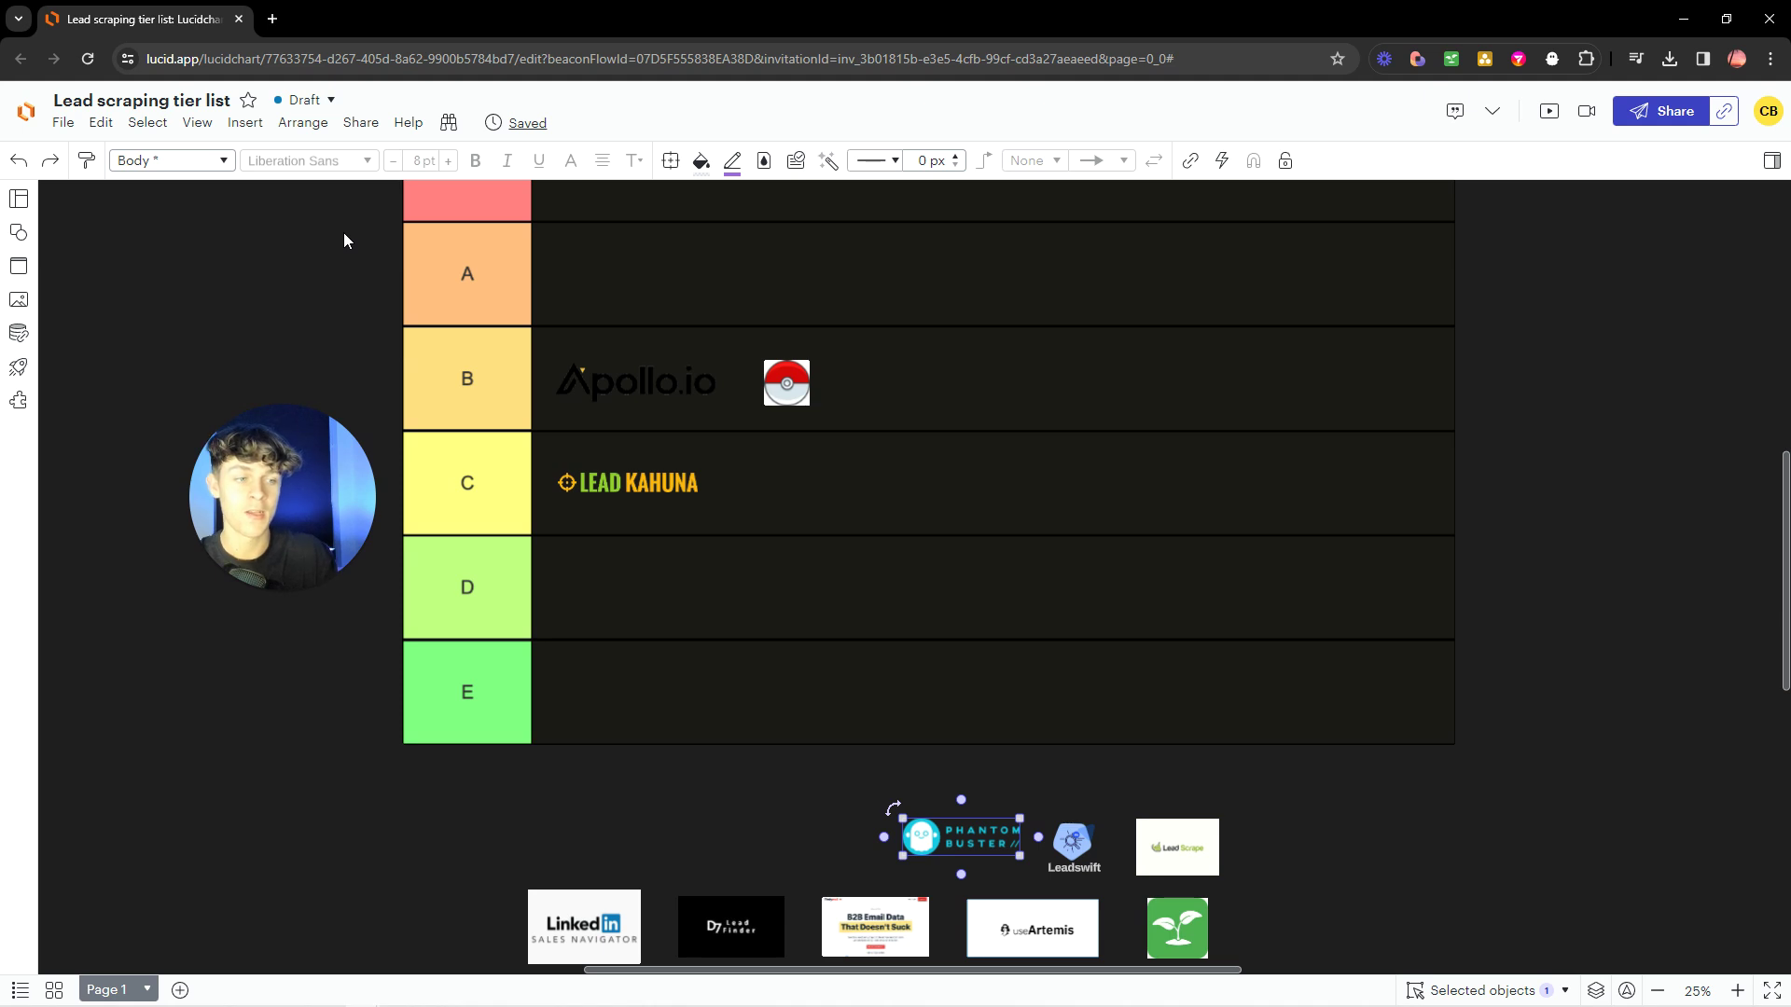
left_click(848, 844)
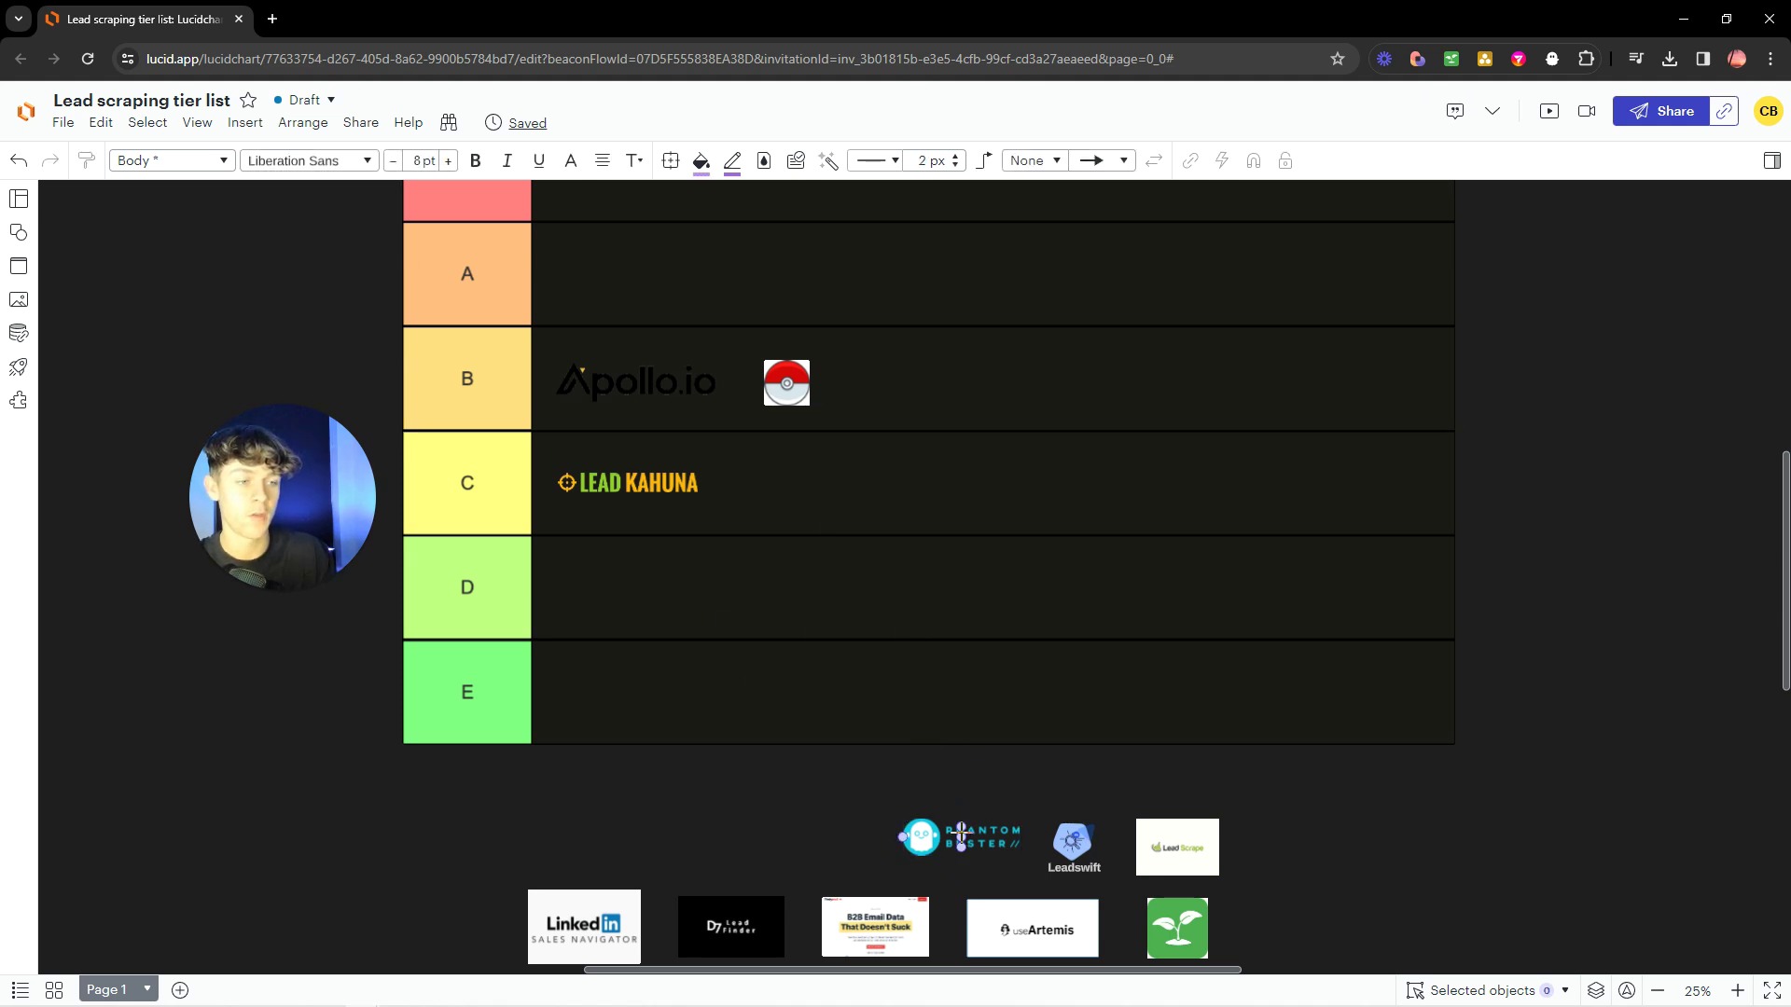
scroll(961, 833, "up", 3)
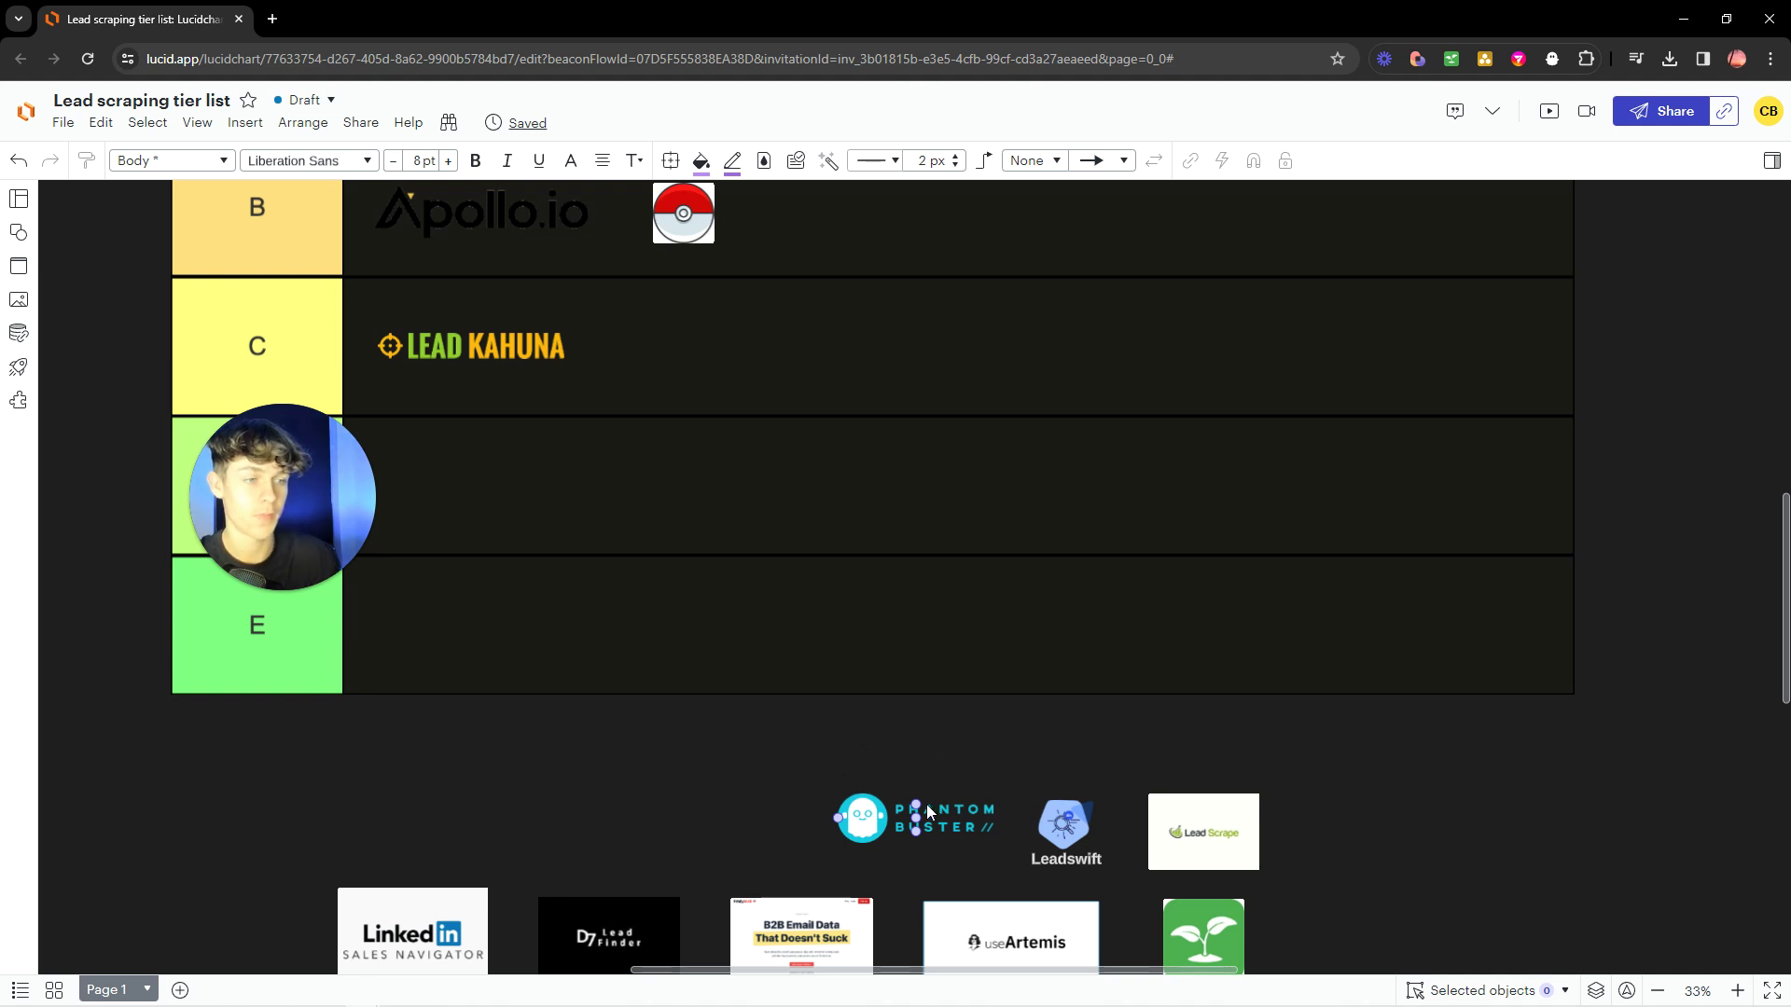
scroll(849, 795, "down", 2)
left_click_drag(747, 757, 721, 844)
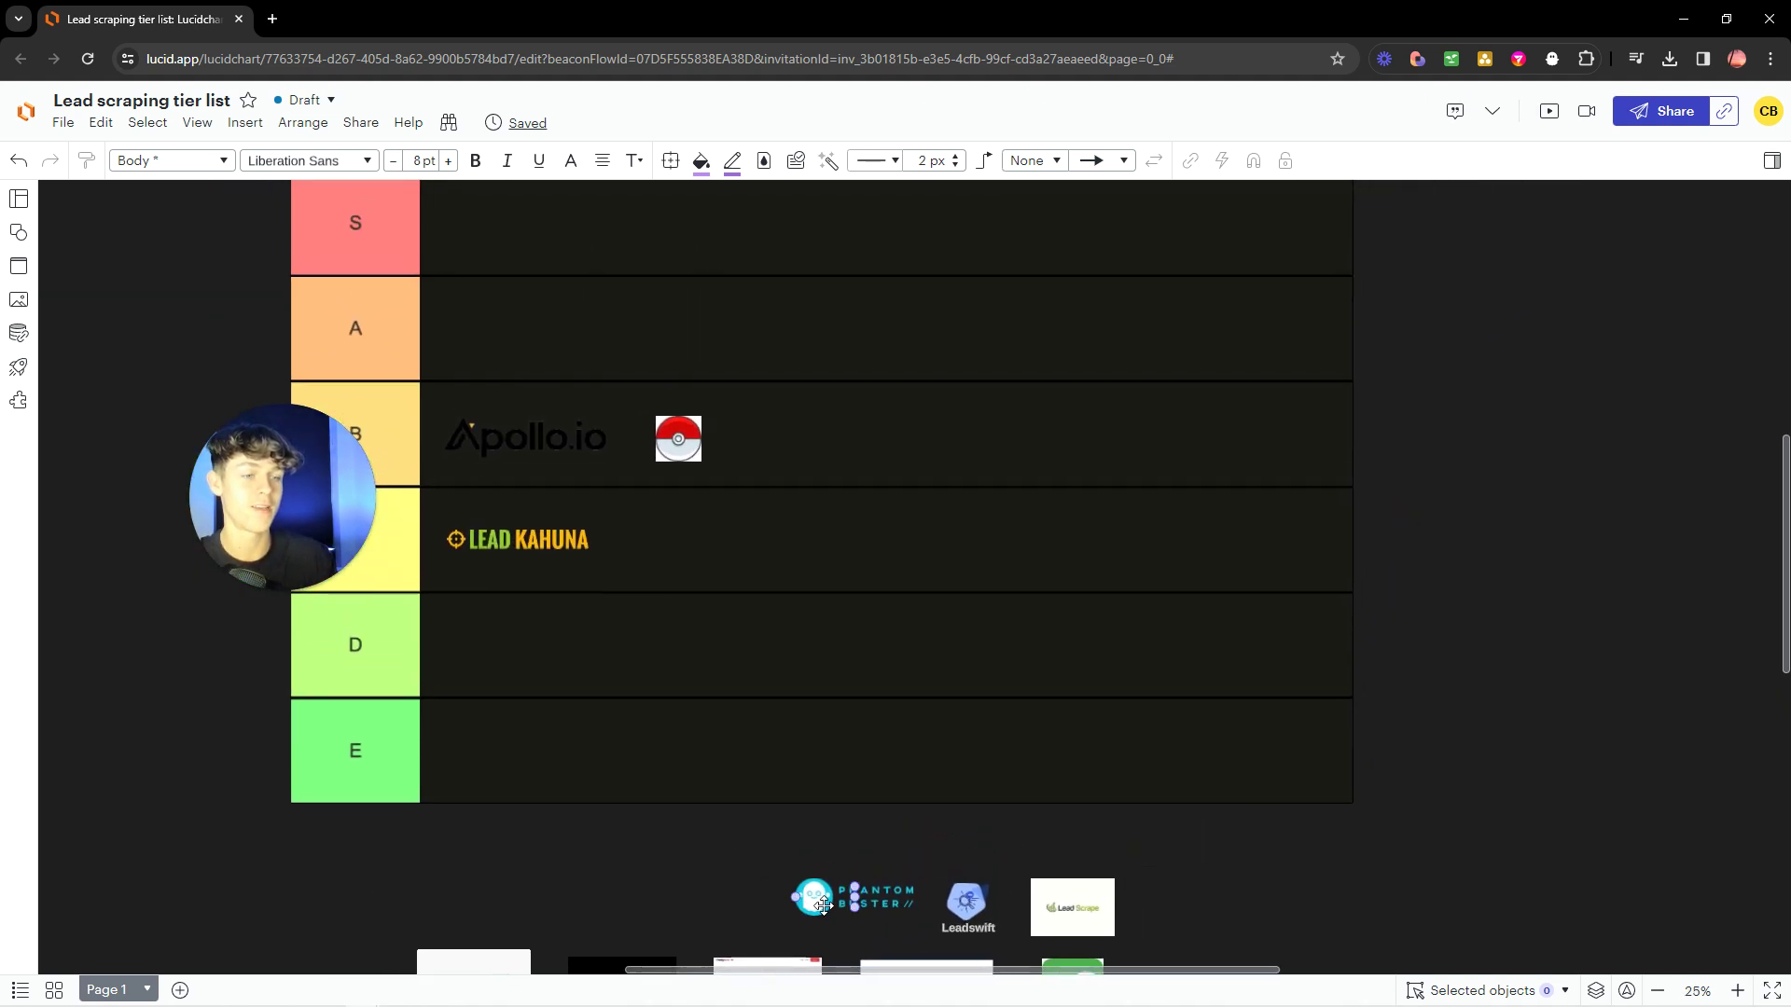
left_click_drag(823, 908, 490, 333)
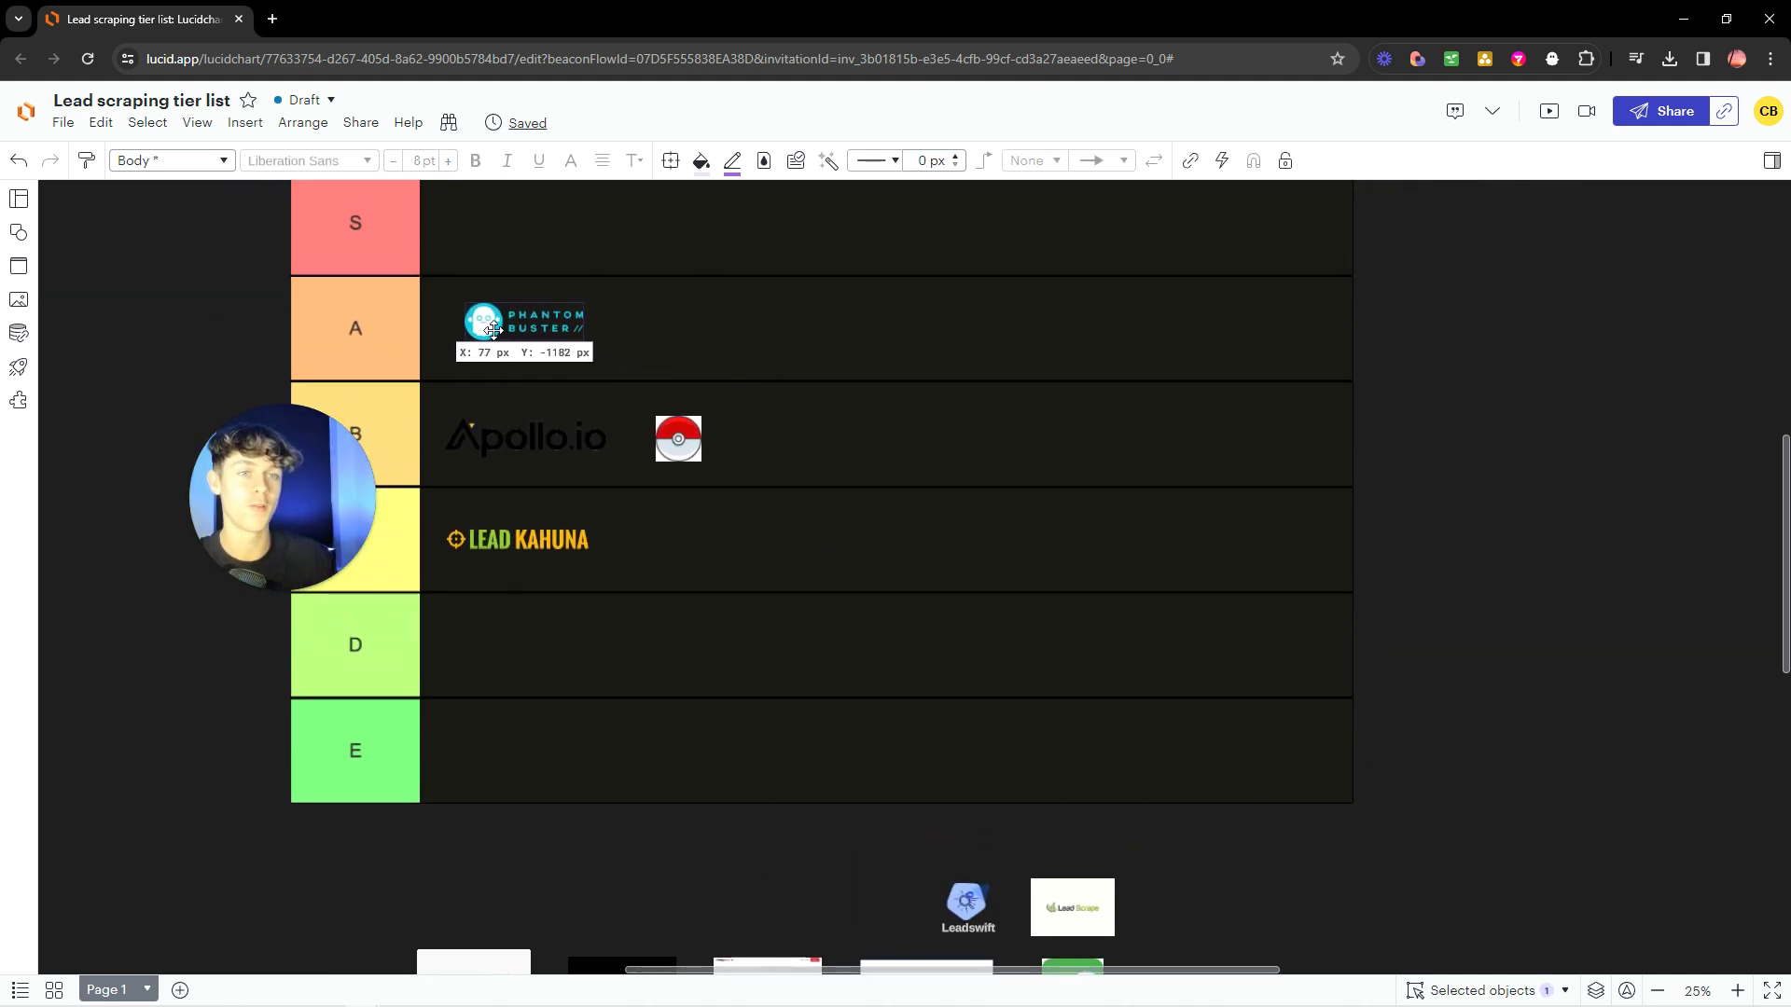
left_click(780, 341)
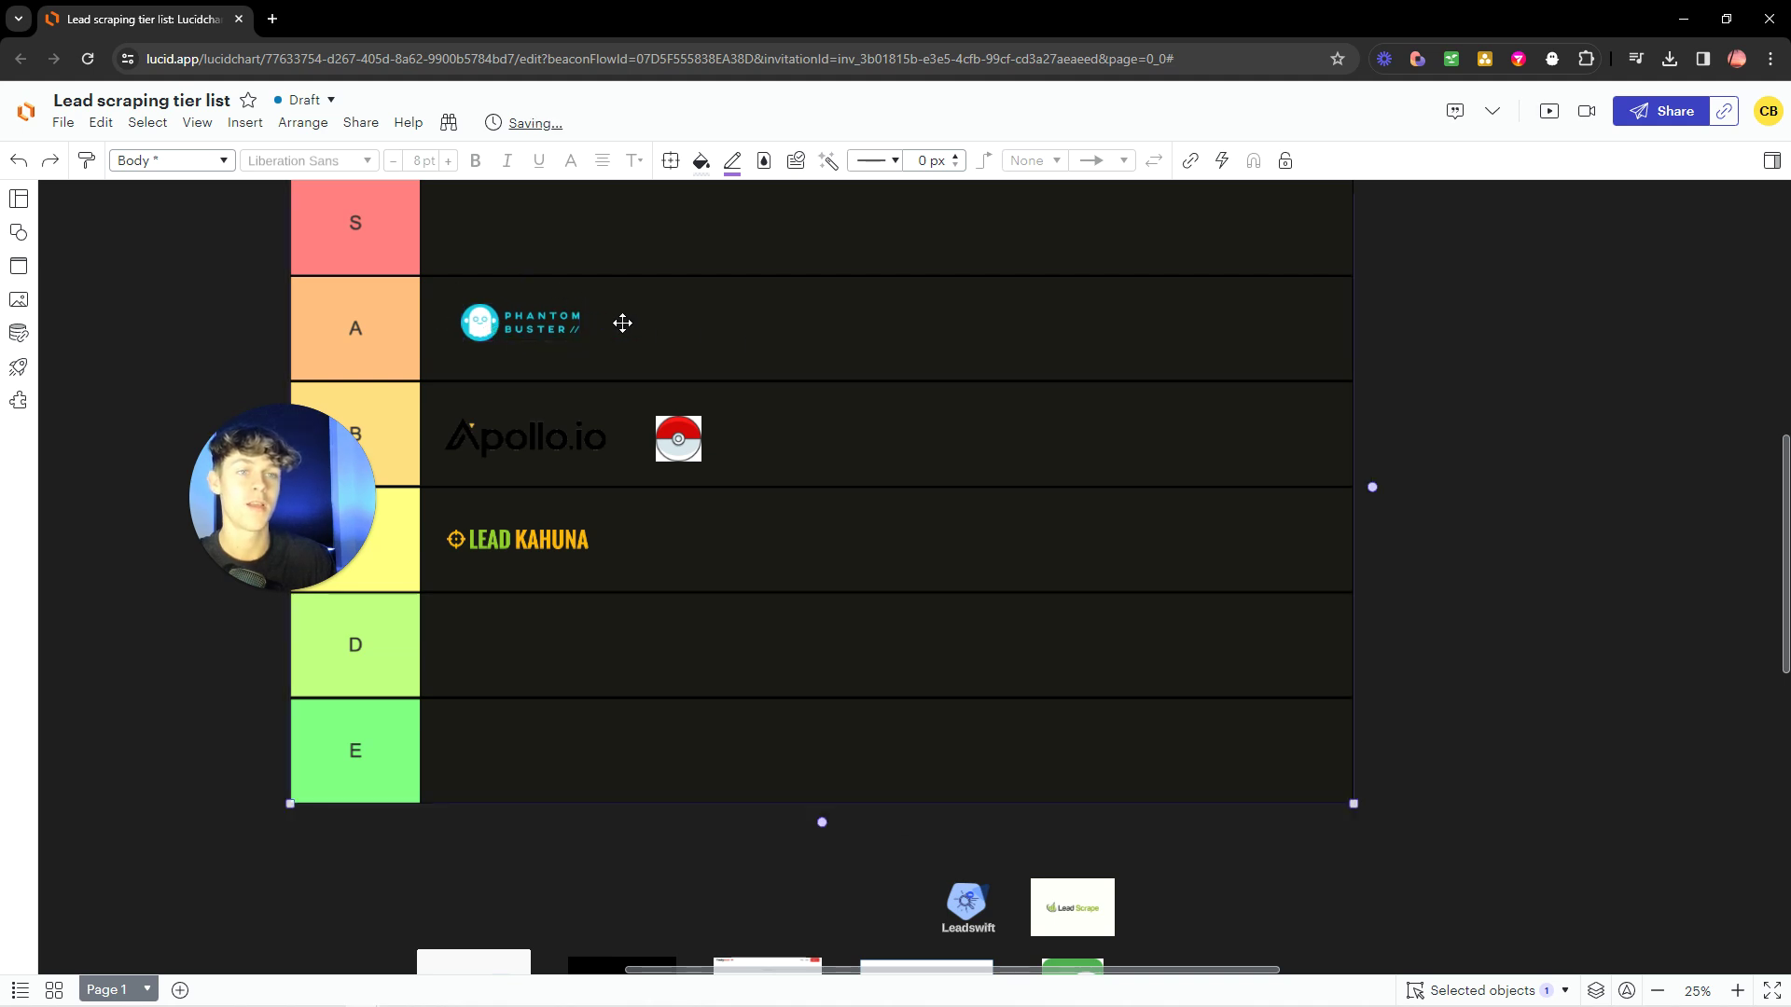
scroll(587, 322, "up", 5)
left_click_drag(522, 415, 671, 416)
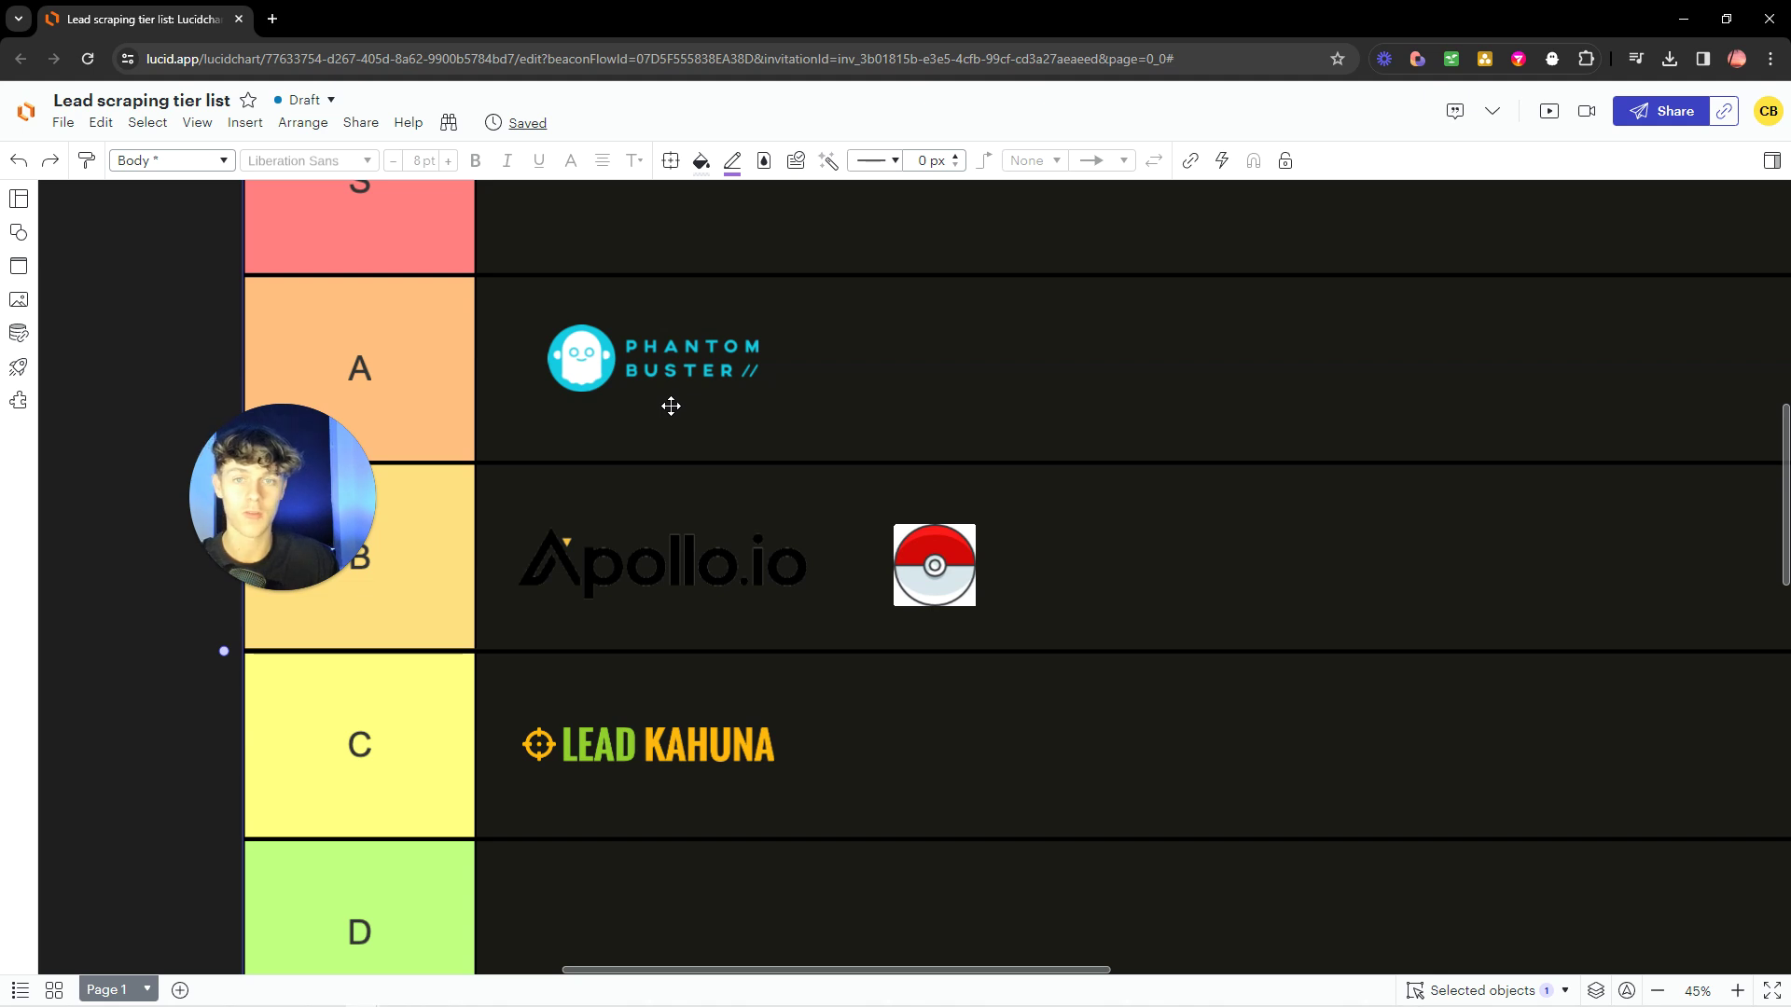
scroll(670, 406, "down", 3)
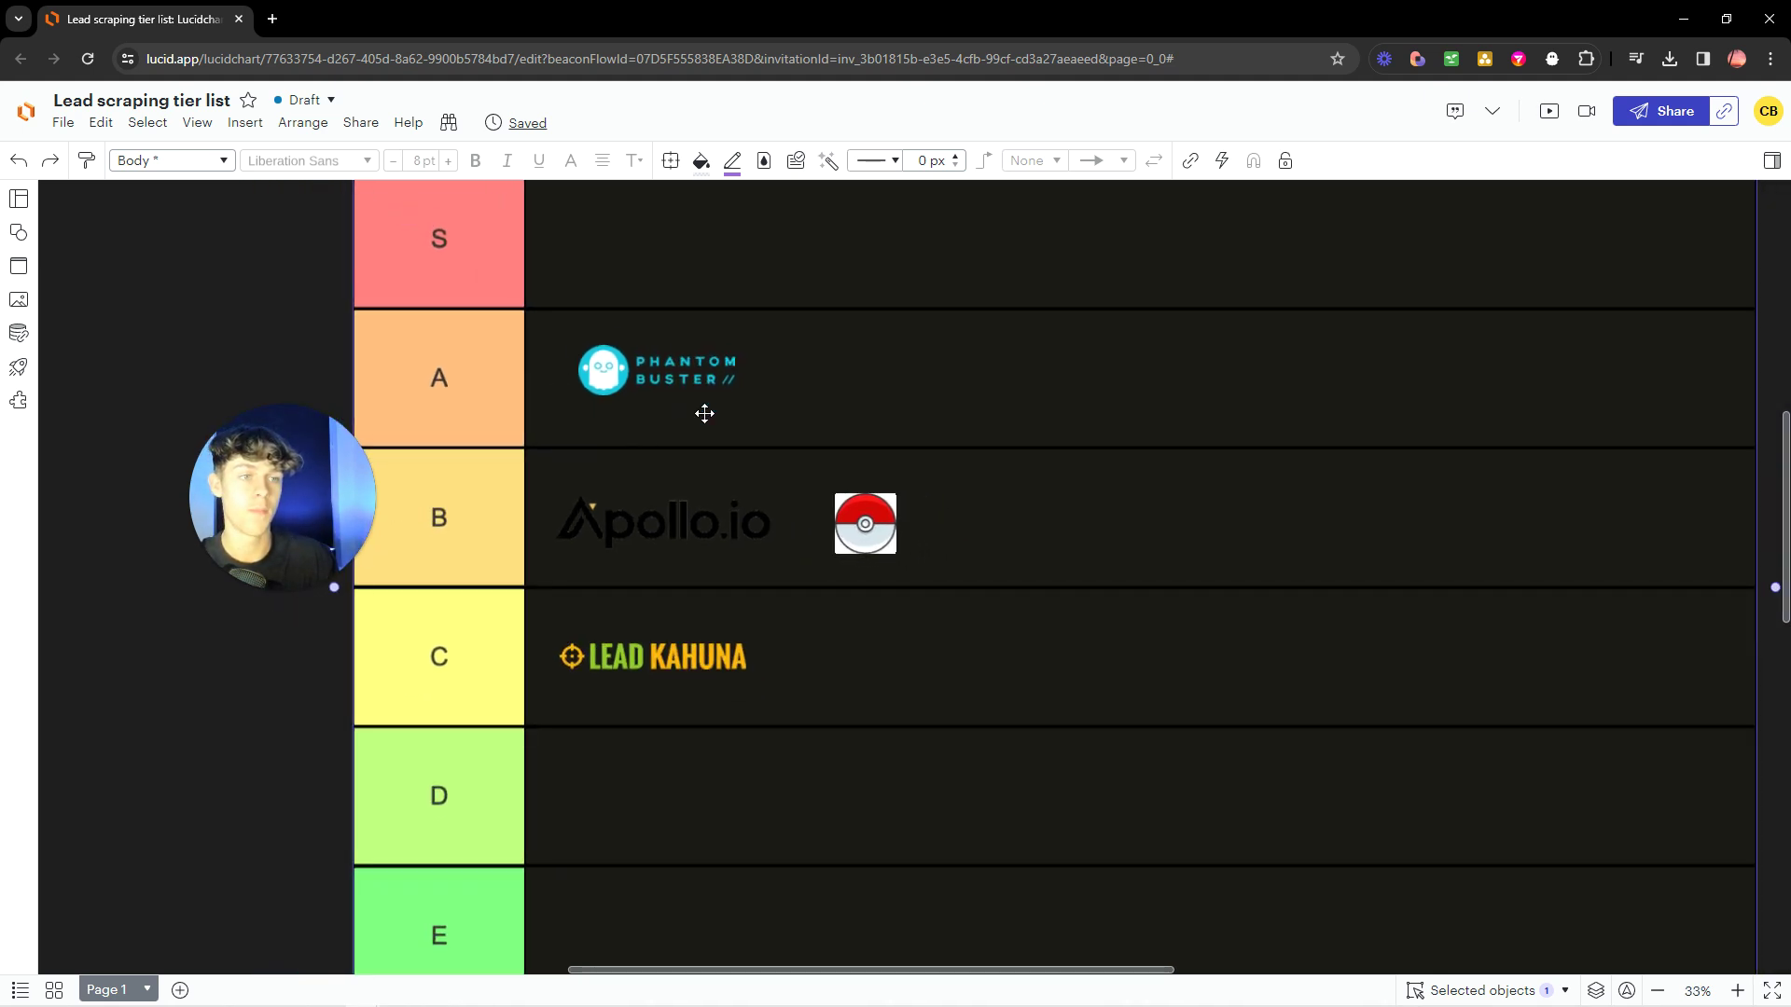
scroll(704, 468, "down", 2)
left_click(1635, 531)
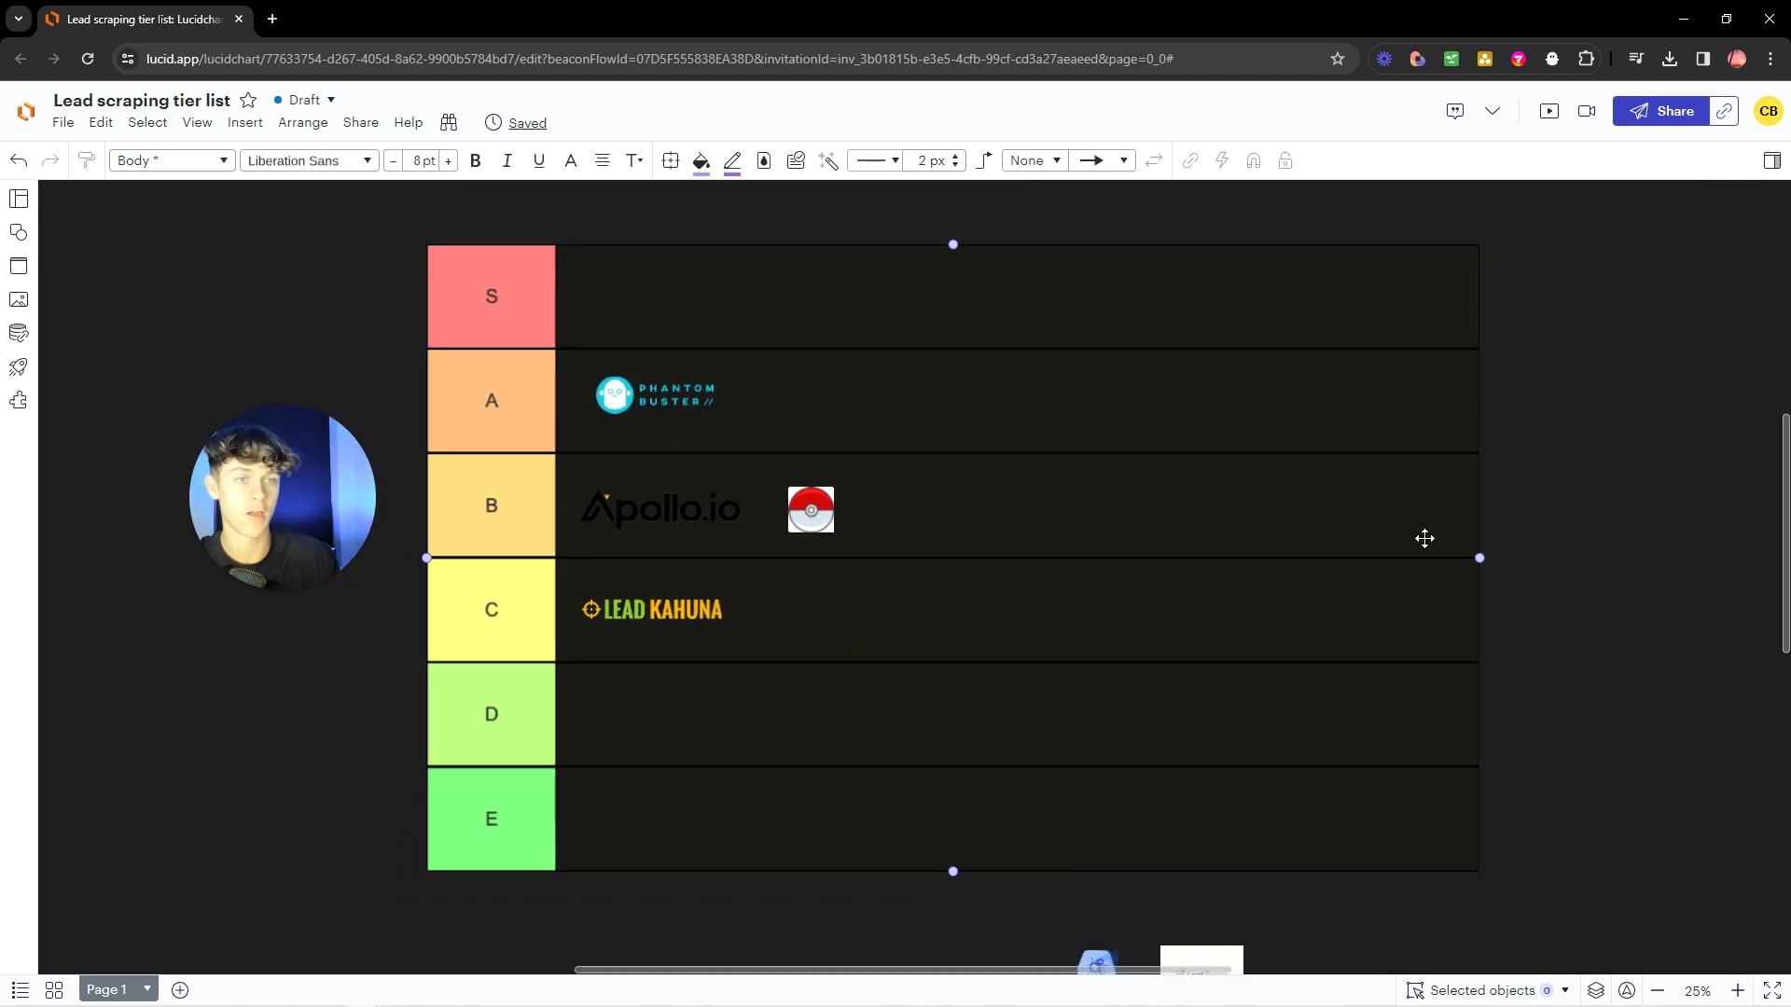
Move the blue Leadswift icon from the pool into the C tier row, just after Lead Kahuna.
scroll(1559, 479, "down", 3)
left_click_drag(1563, 482, 1563, 483)
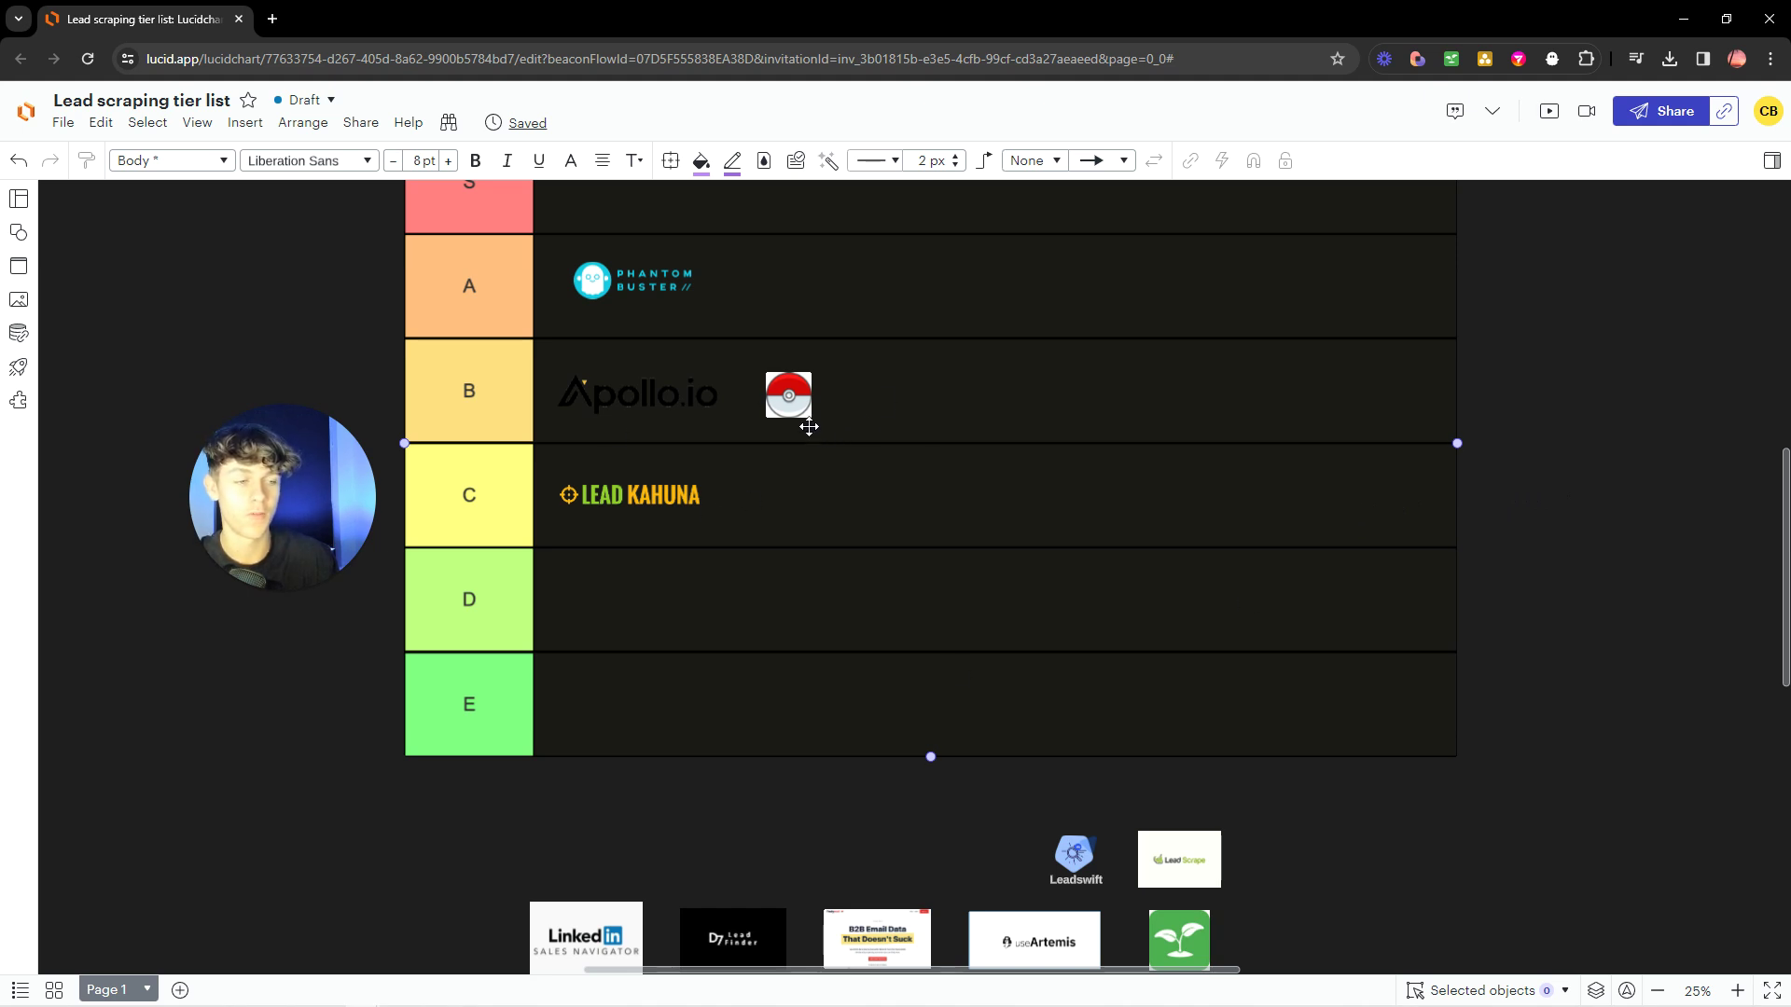
scroll(993, 688, "down", 1)
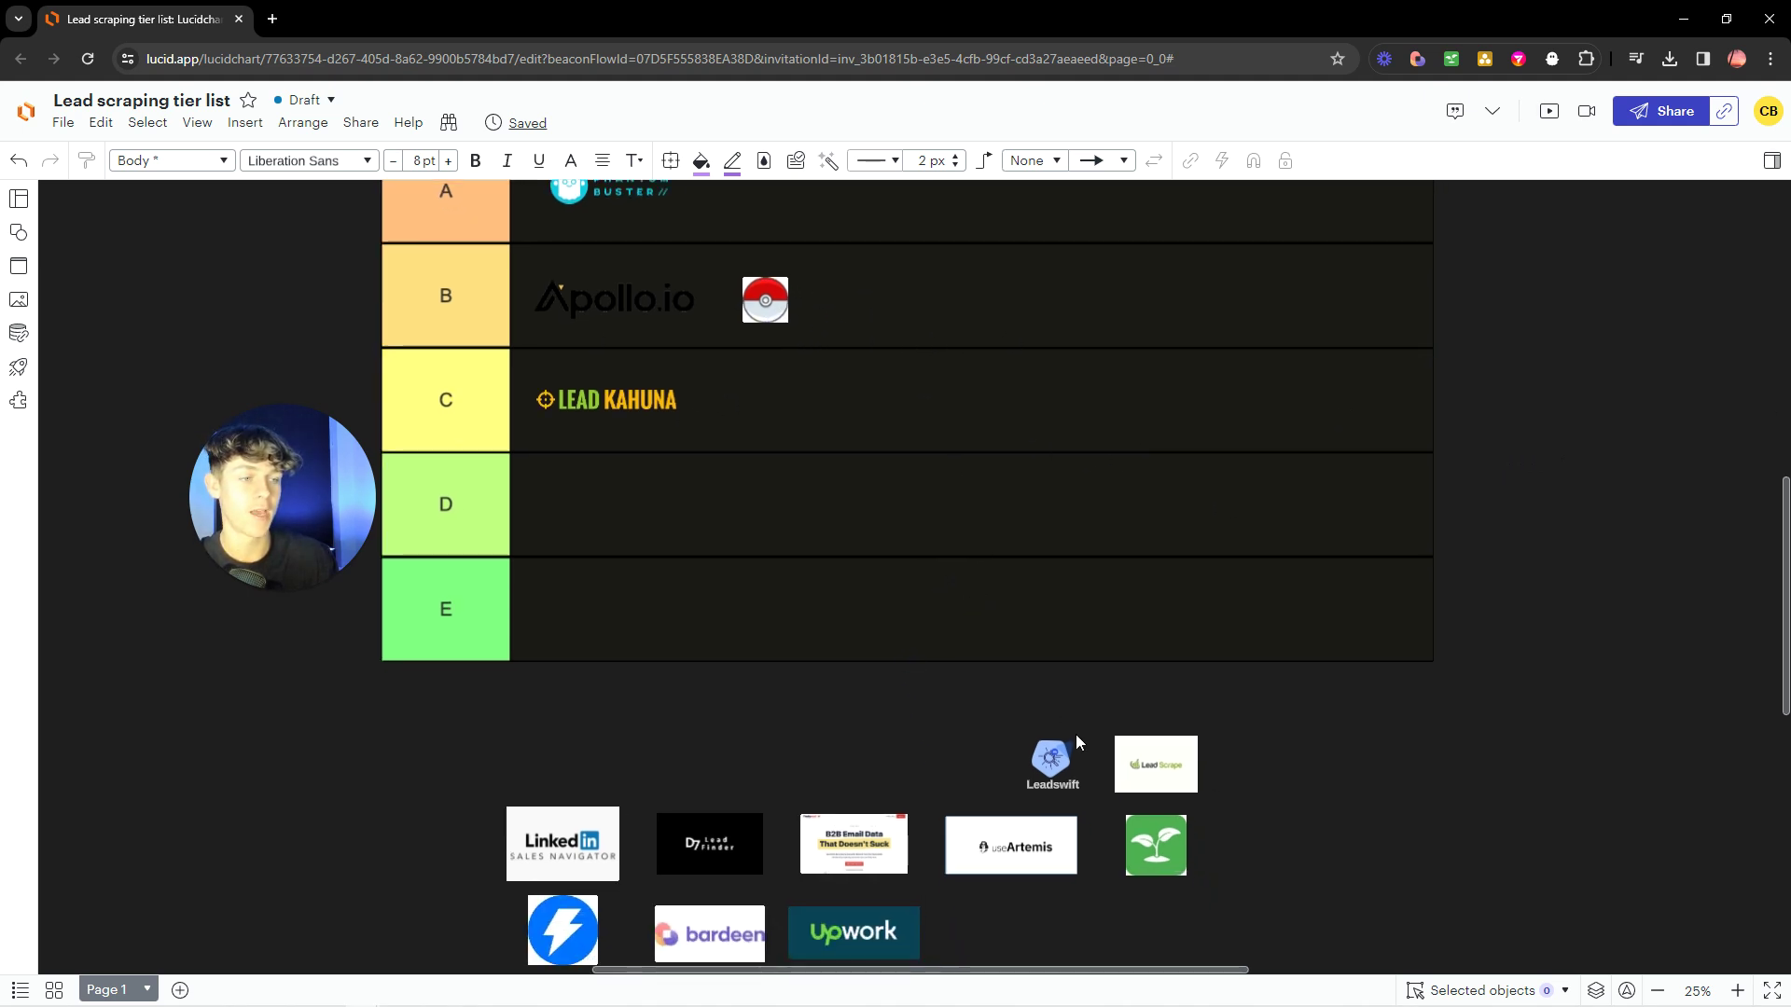
scroll(989, 709, "up", 5)
left_click(986, 735)
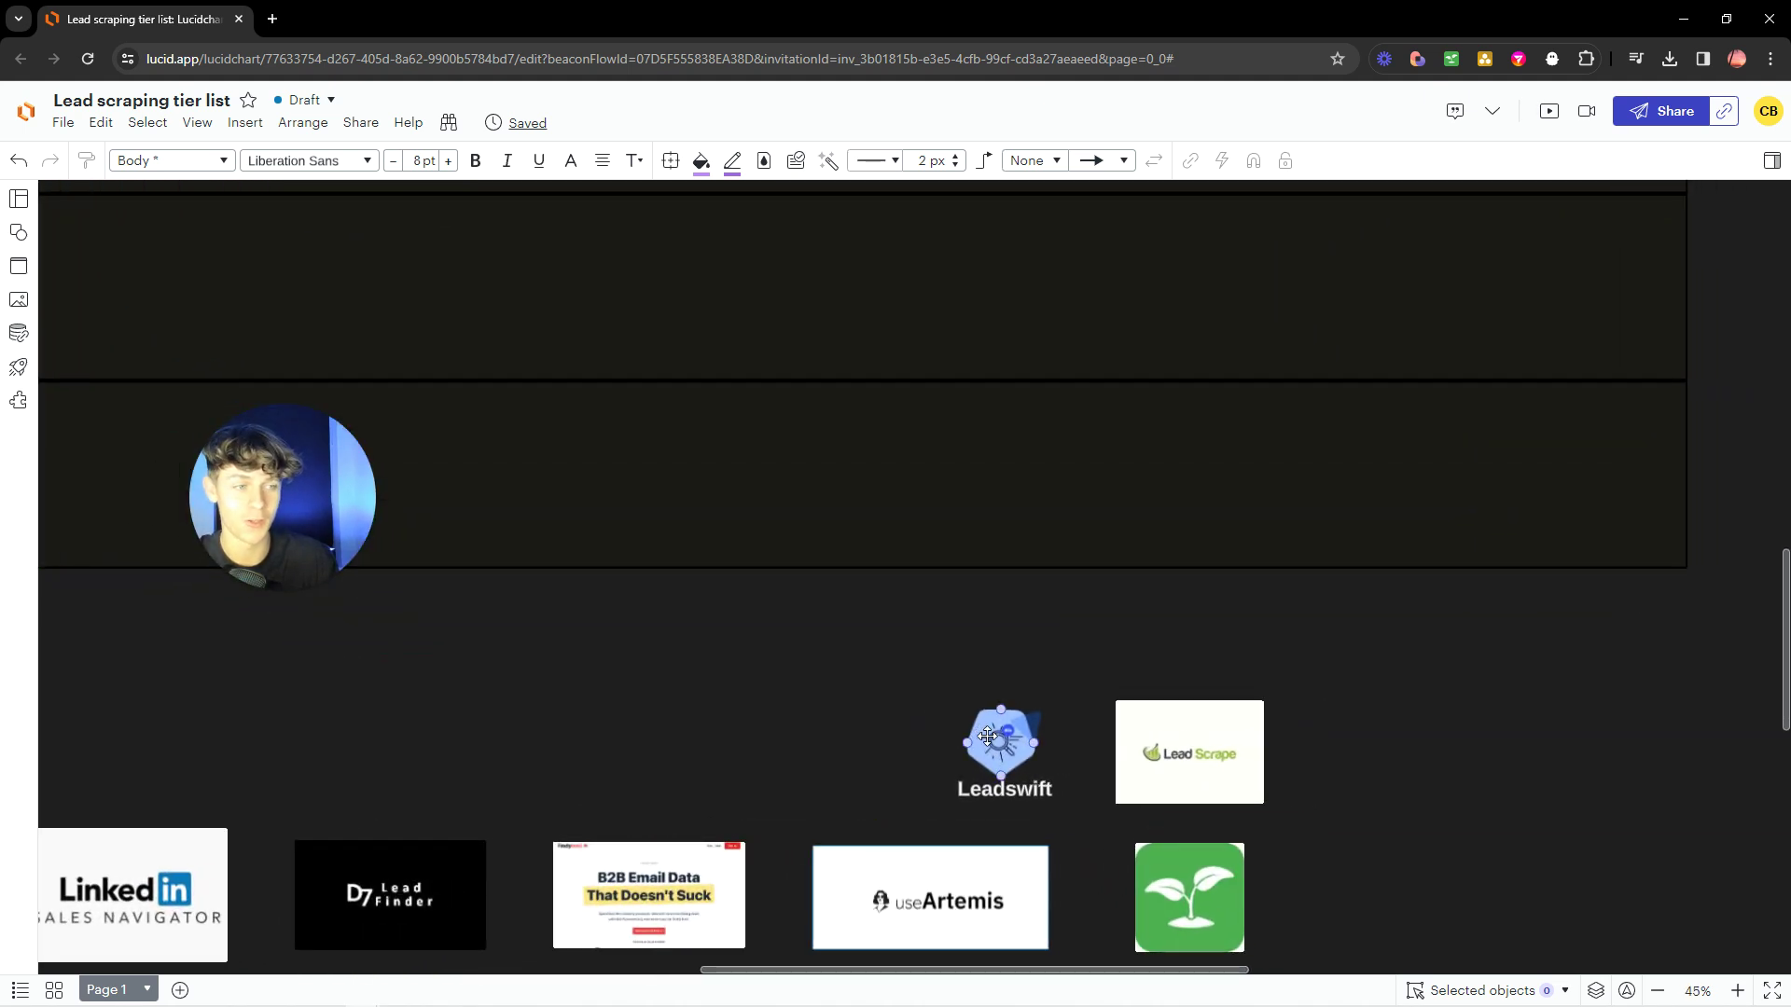
scroll(987, 735, "down", 5)
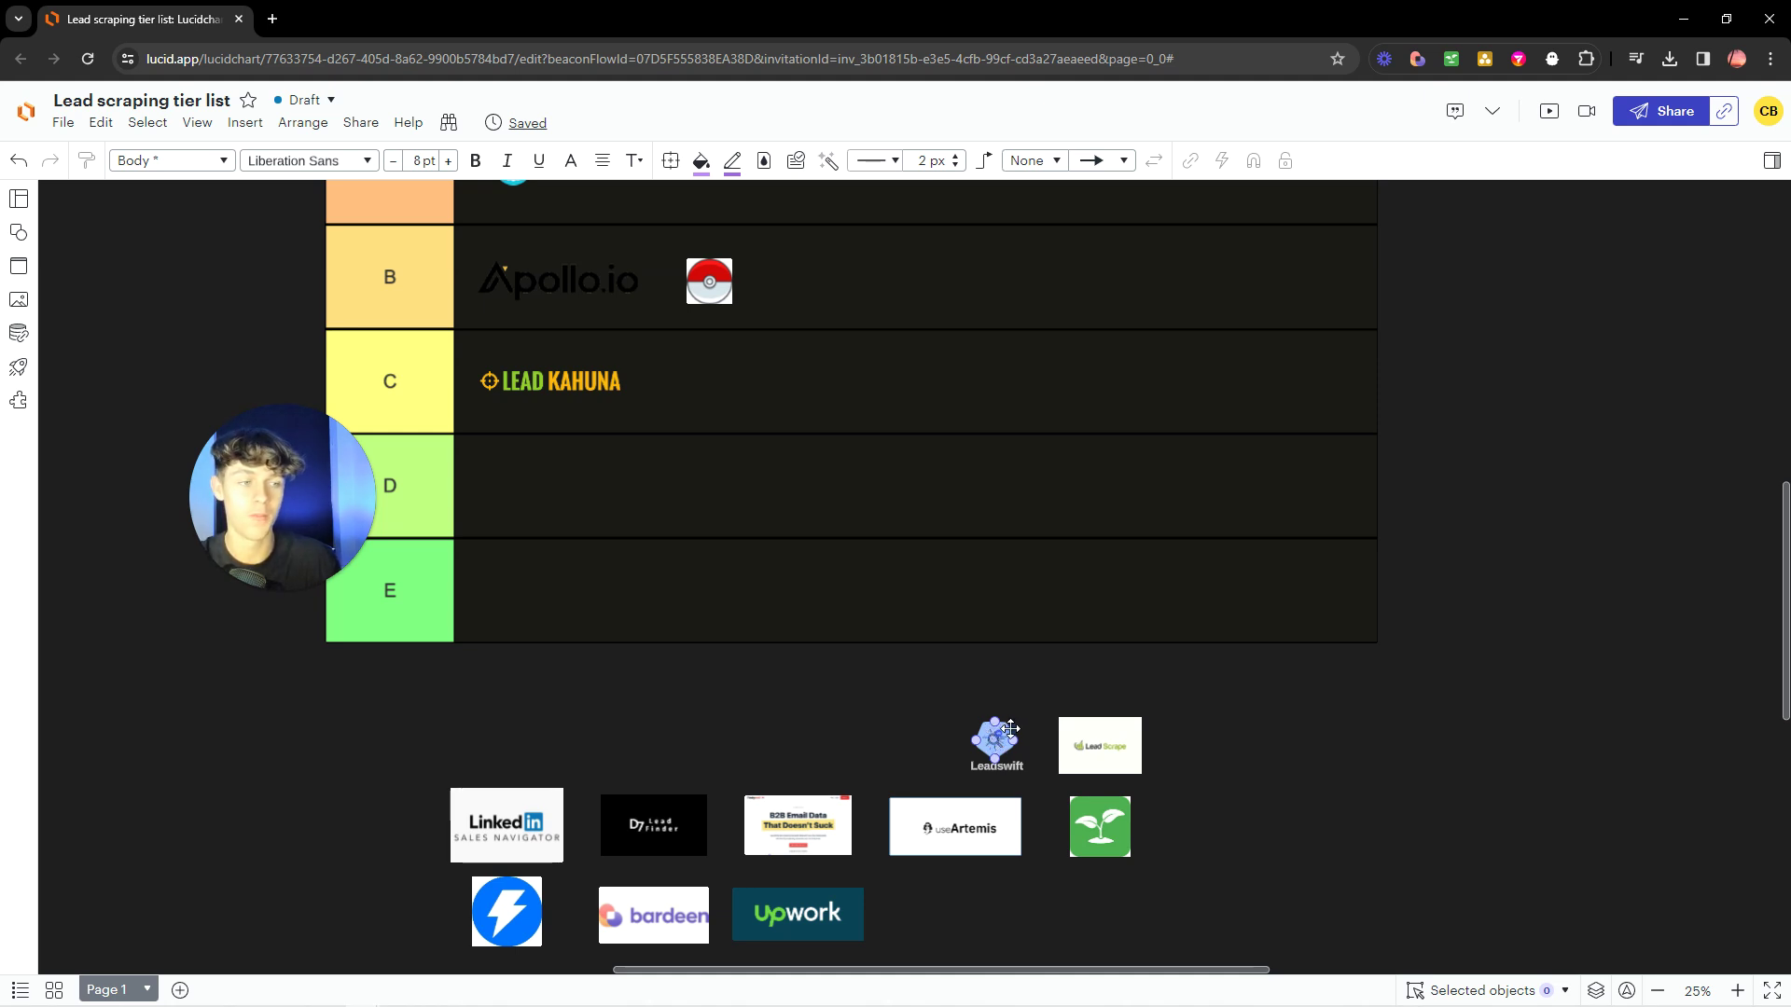
left_click(994, 735)
scroll(849, 737, "up", 1)
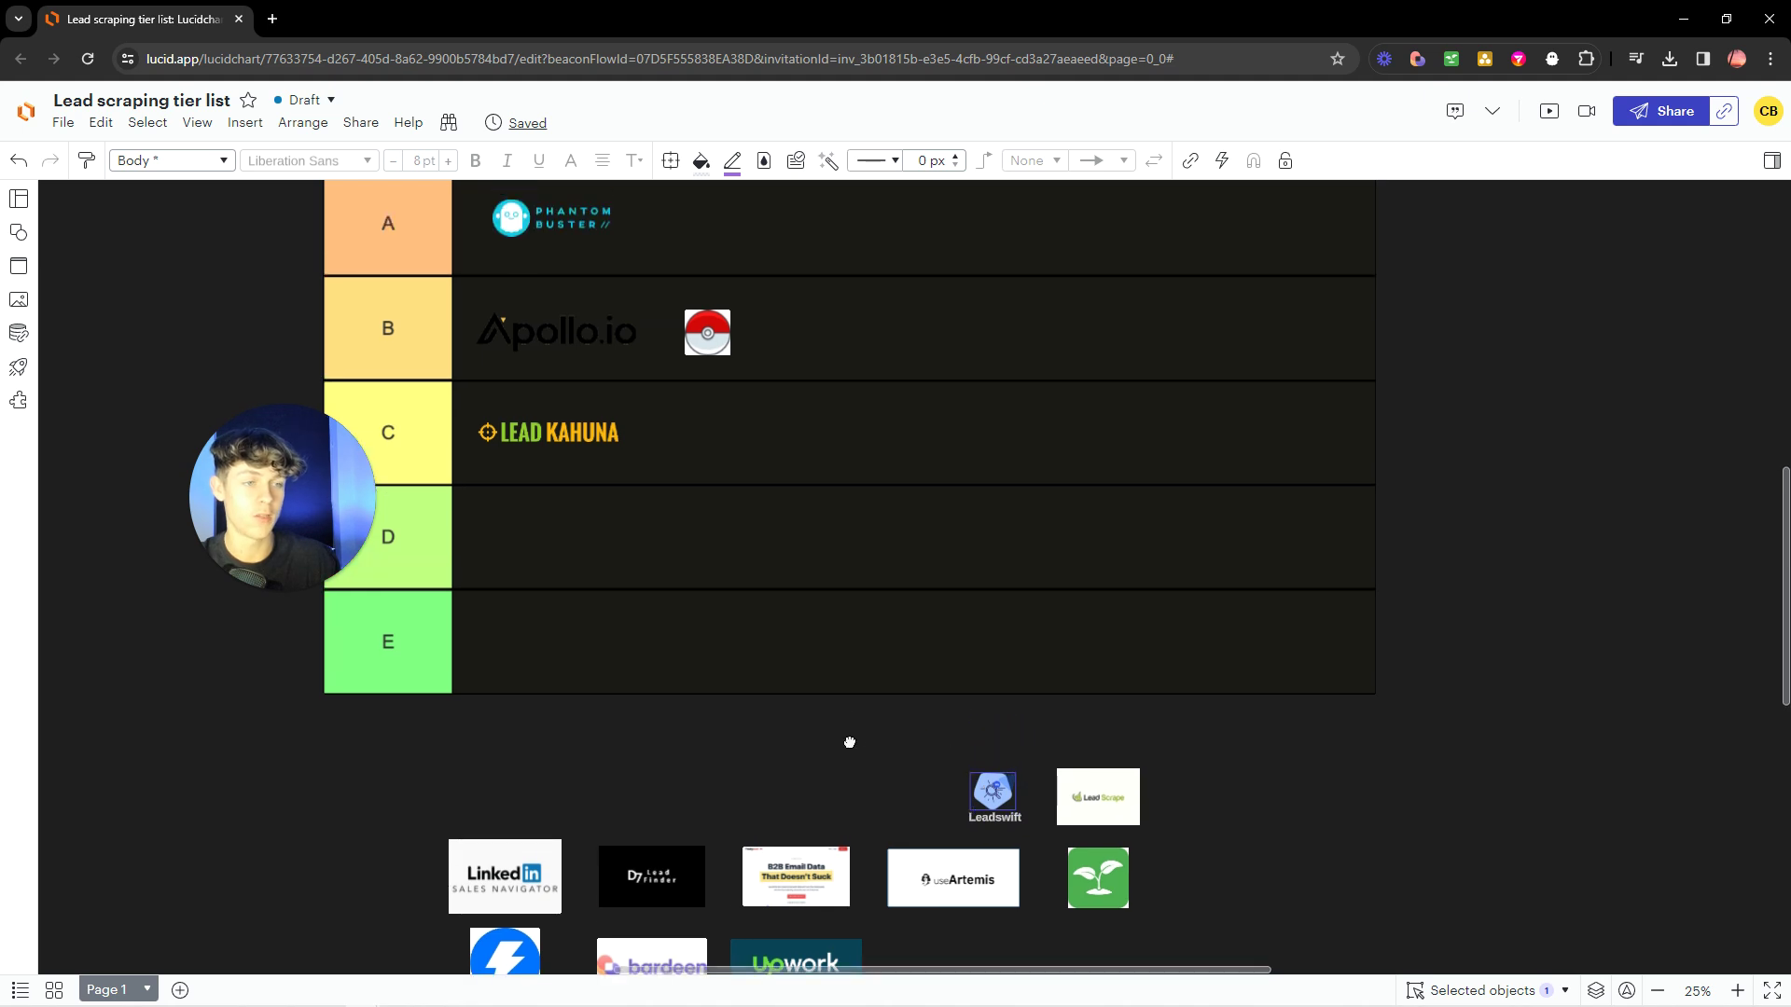
scroll(849, 741, "down", 2, "ctrl")
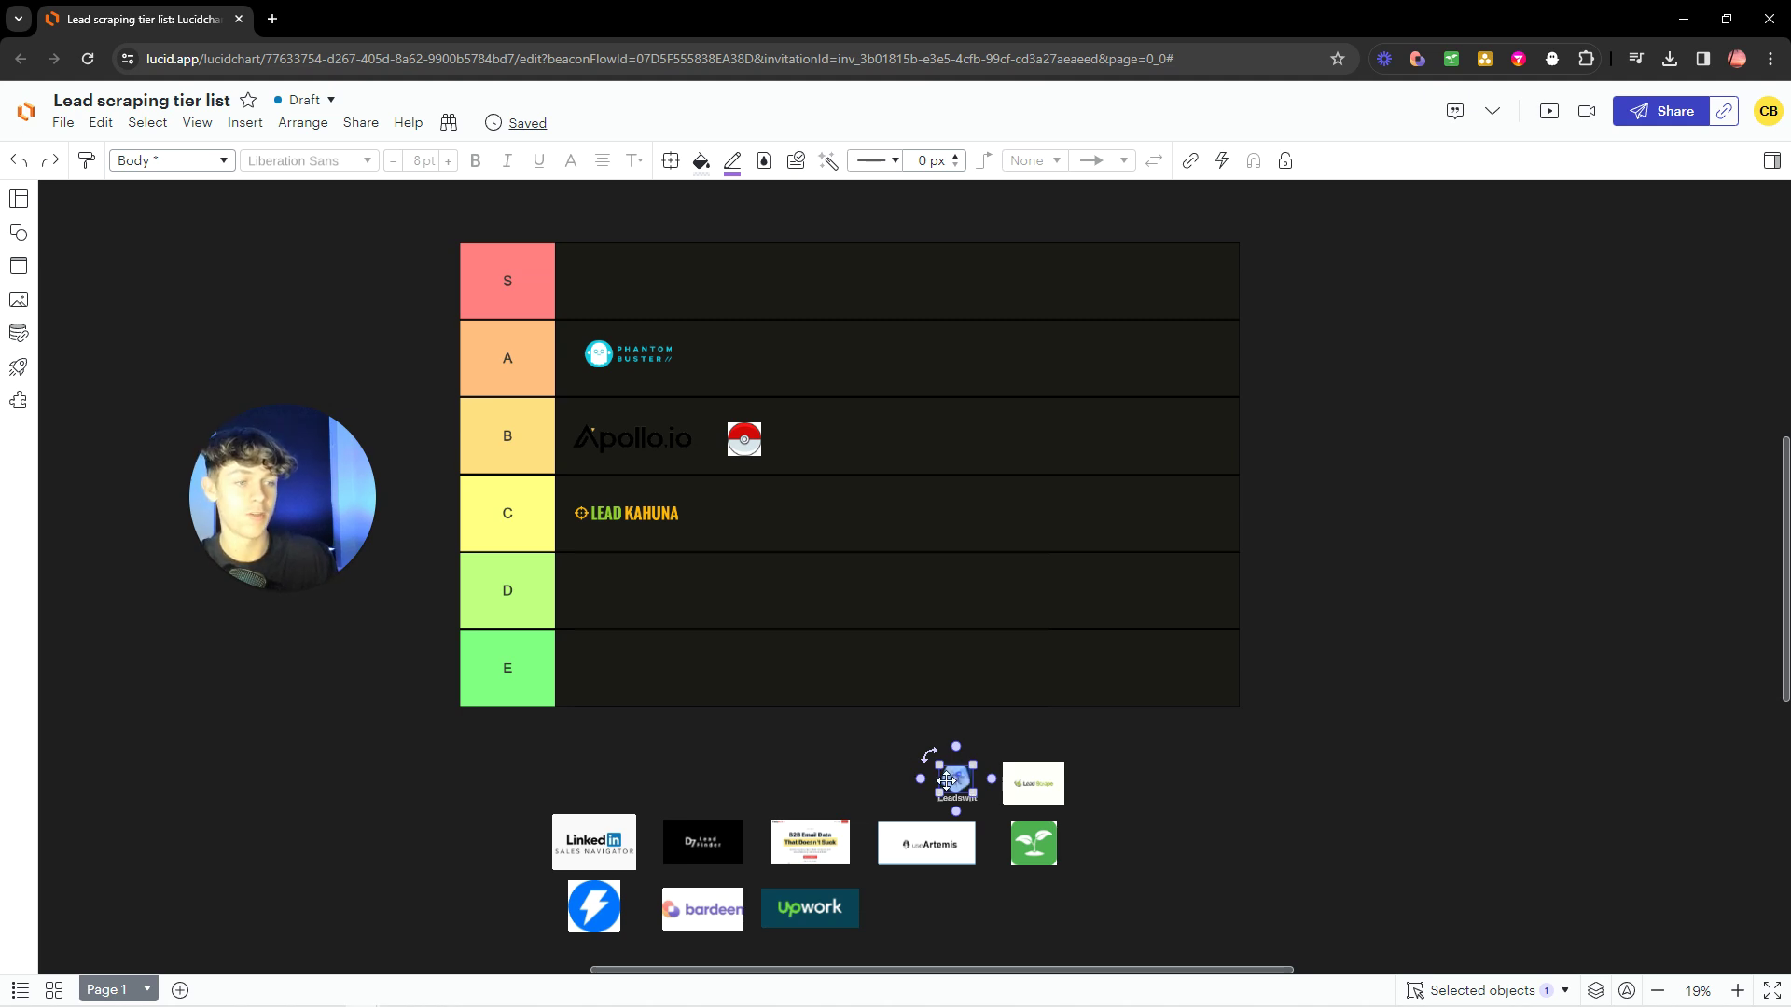
left_click_drag(954, 777, 754, 534)
left_click(353, 673)
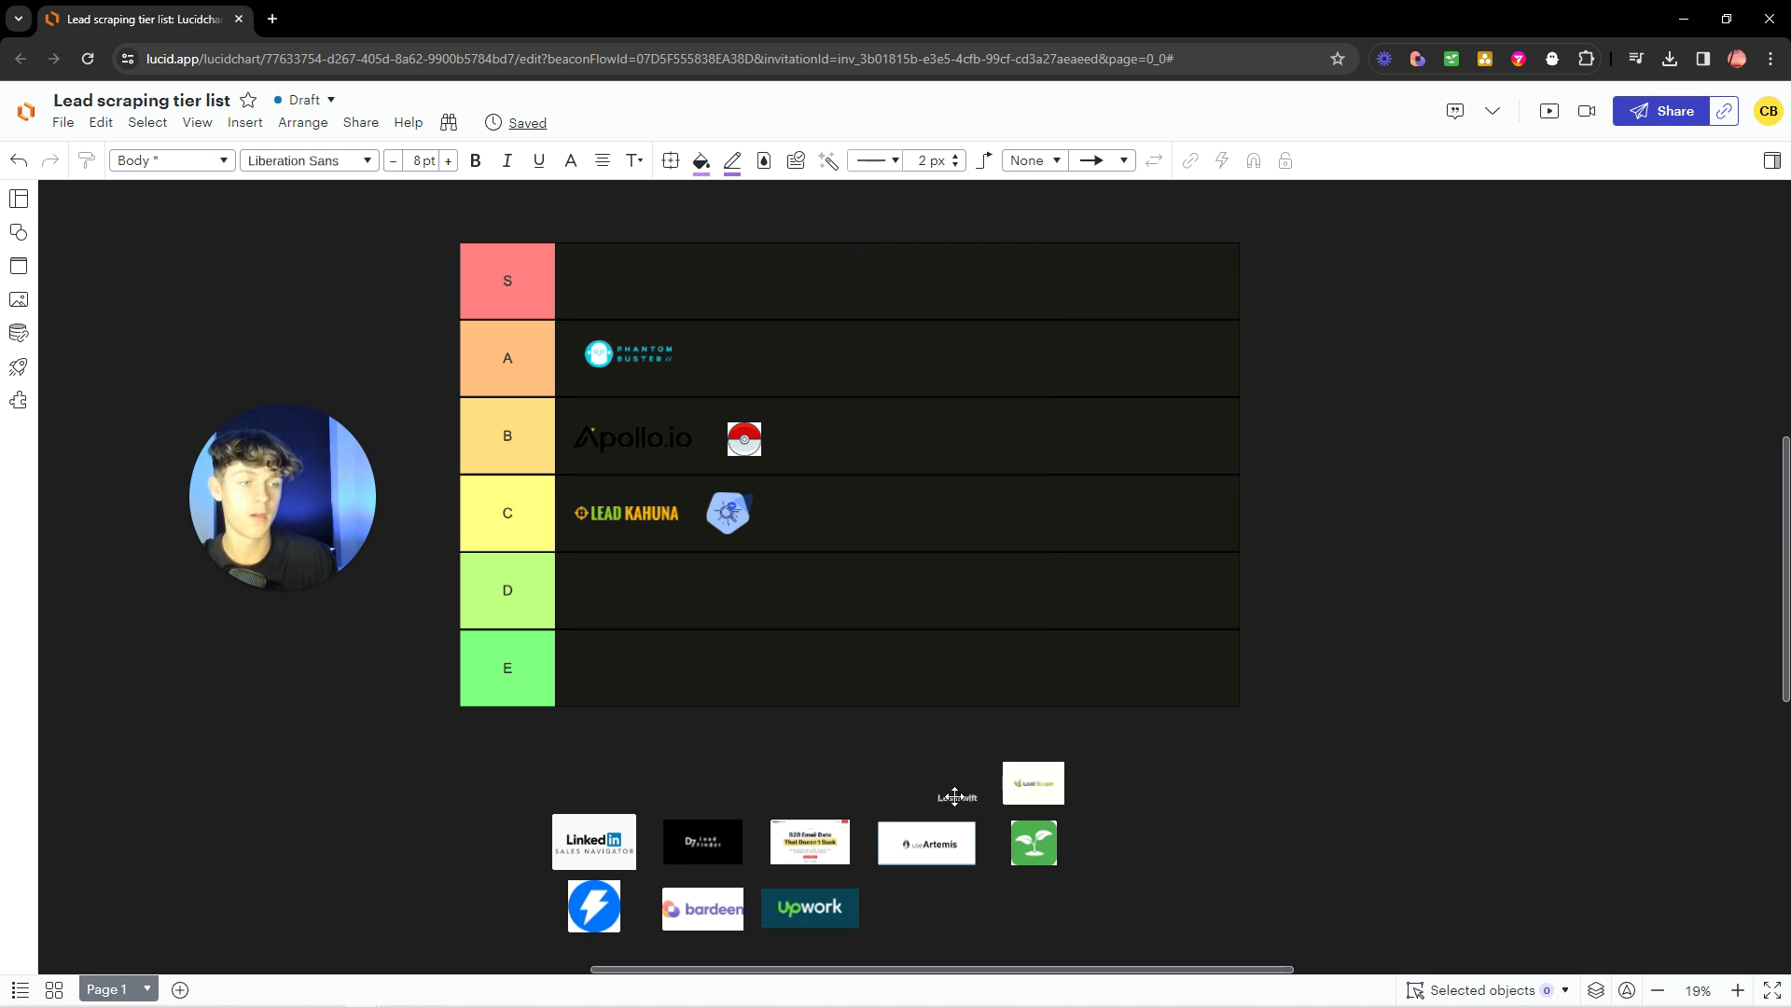
Move the Leadswift text label from the pool to just beneath the blue Leadswift icon in the C tier row.
left_click_drag(953, 798, 727, 538)
left_click(815, 519)
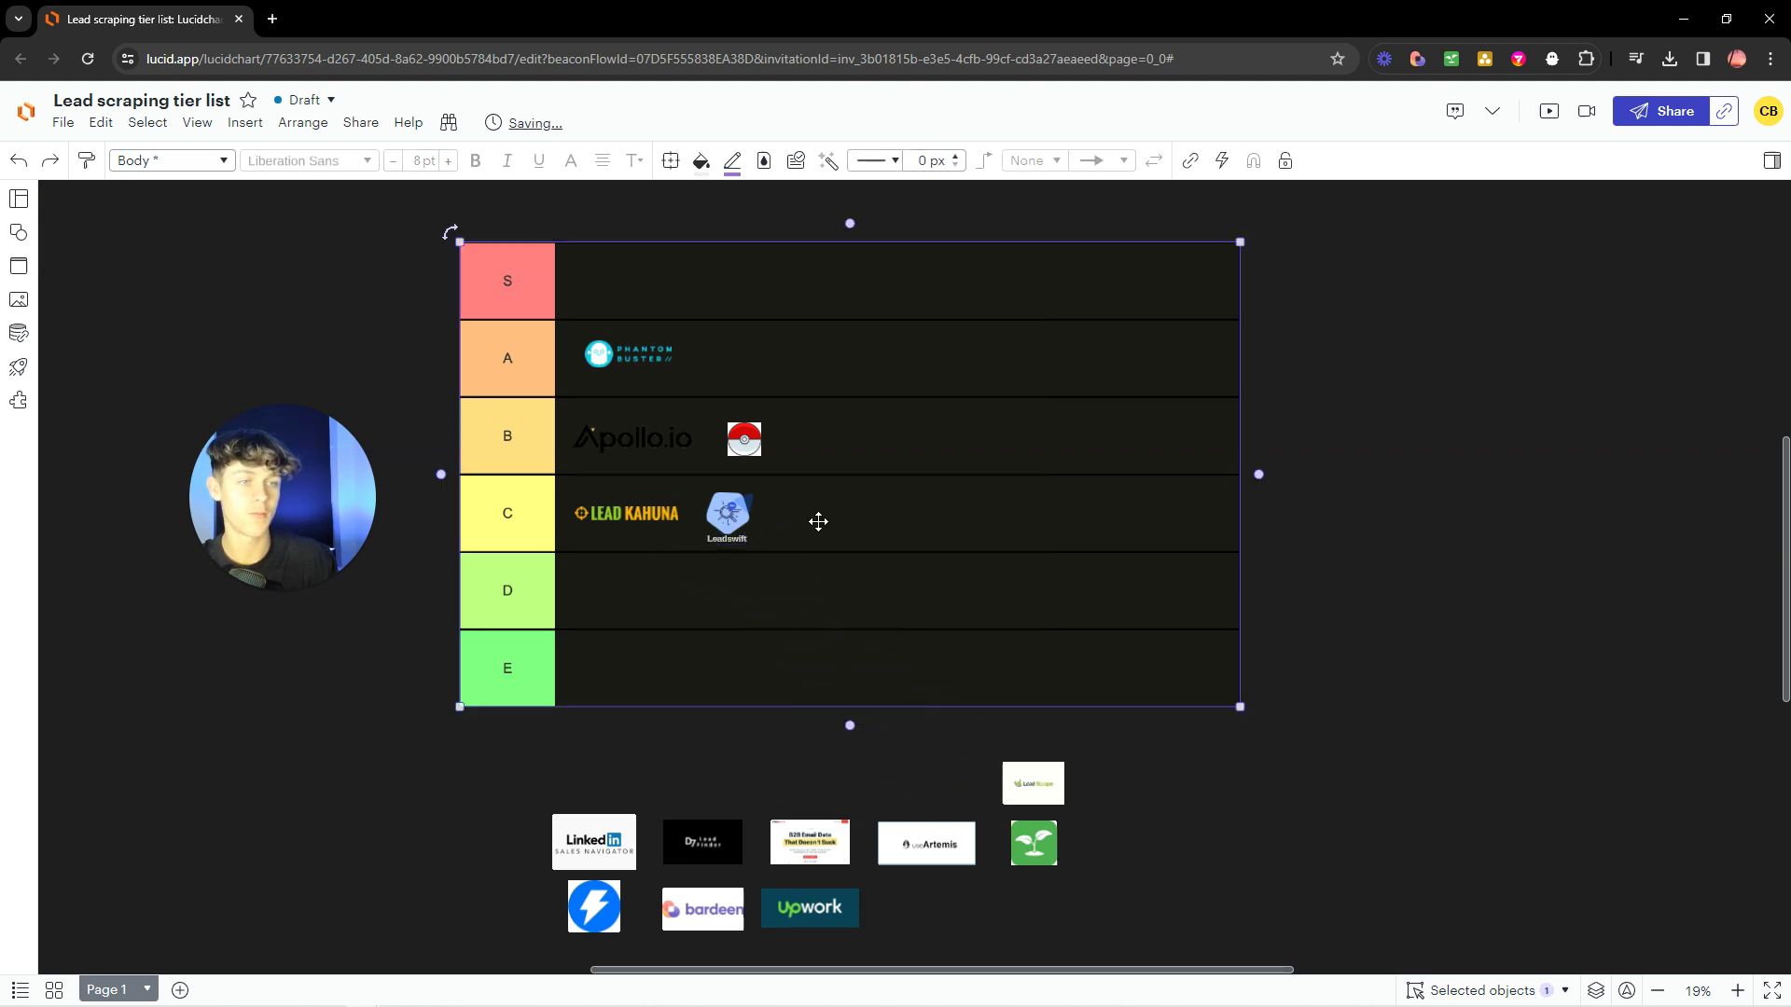
left_click(1094, 799)
Move the Lead Scrape logo from the pool into the C tier row, just after Leadswift.
scroll(1094, 798, "up", 3)
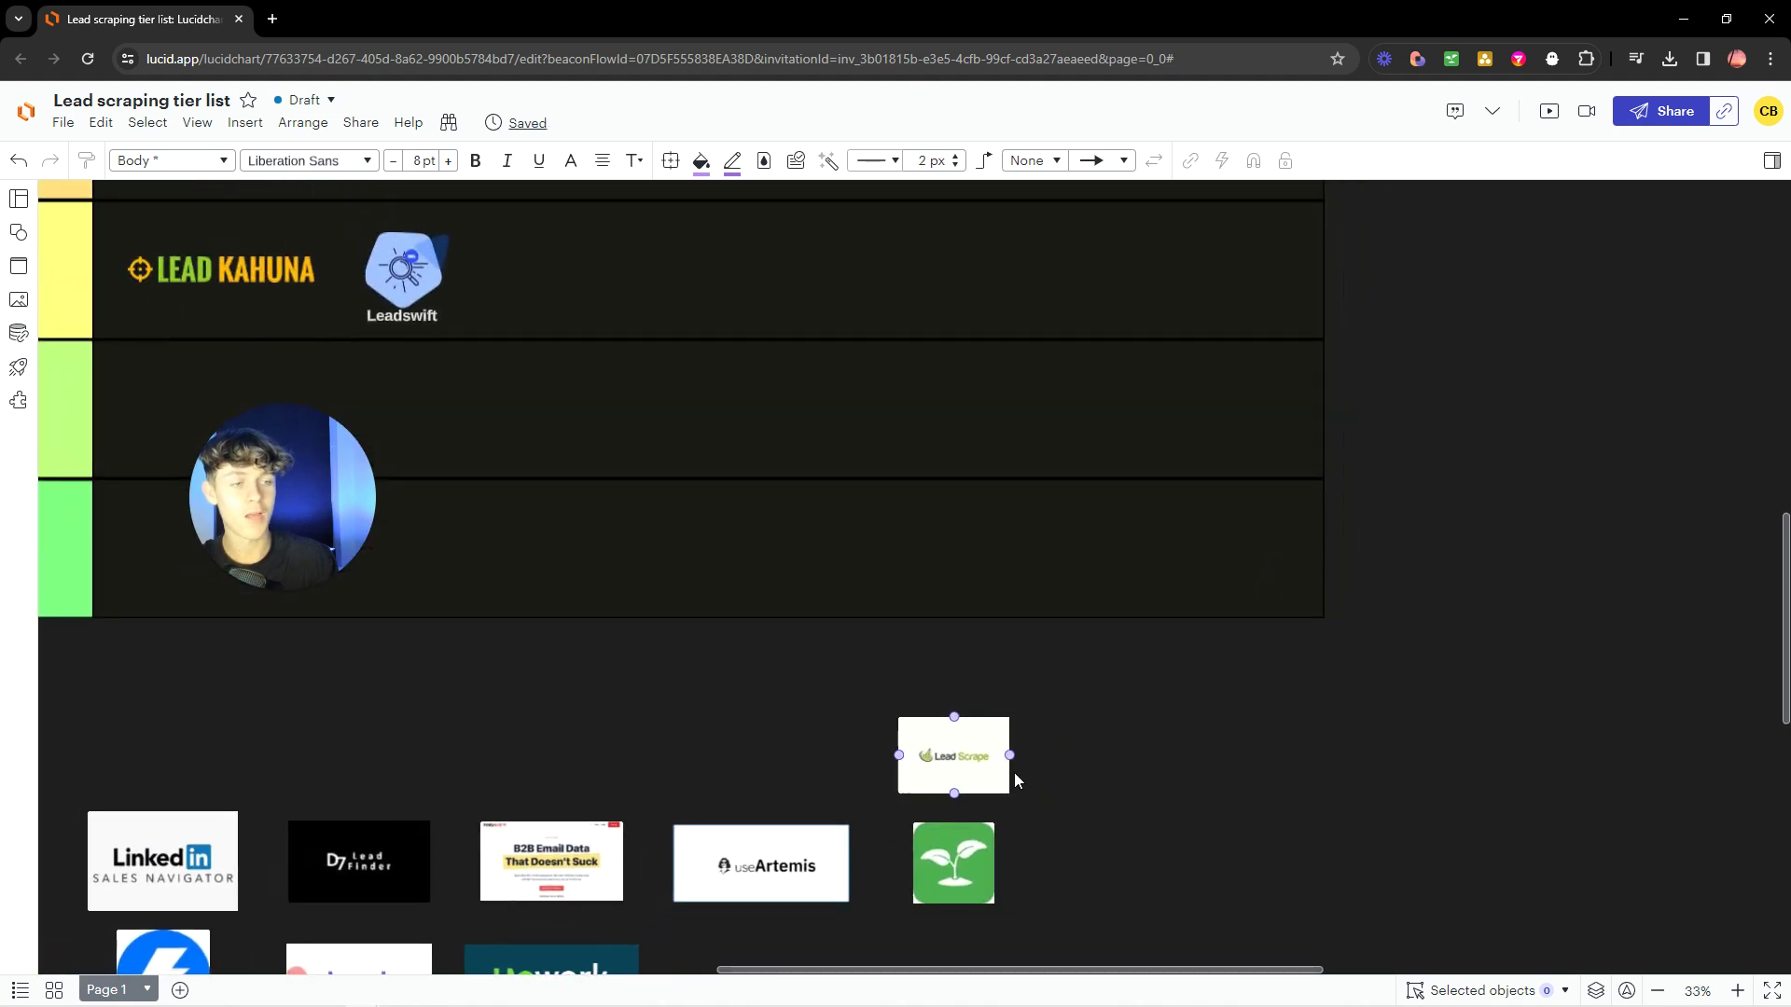
scroll(980, 725, "down", 2)
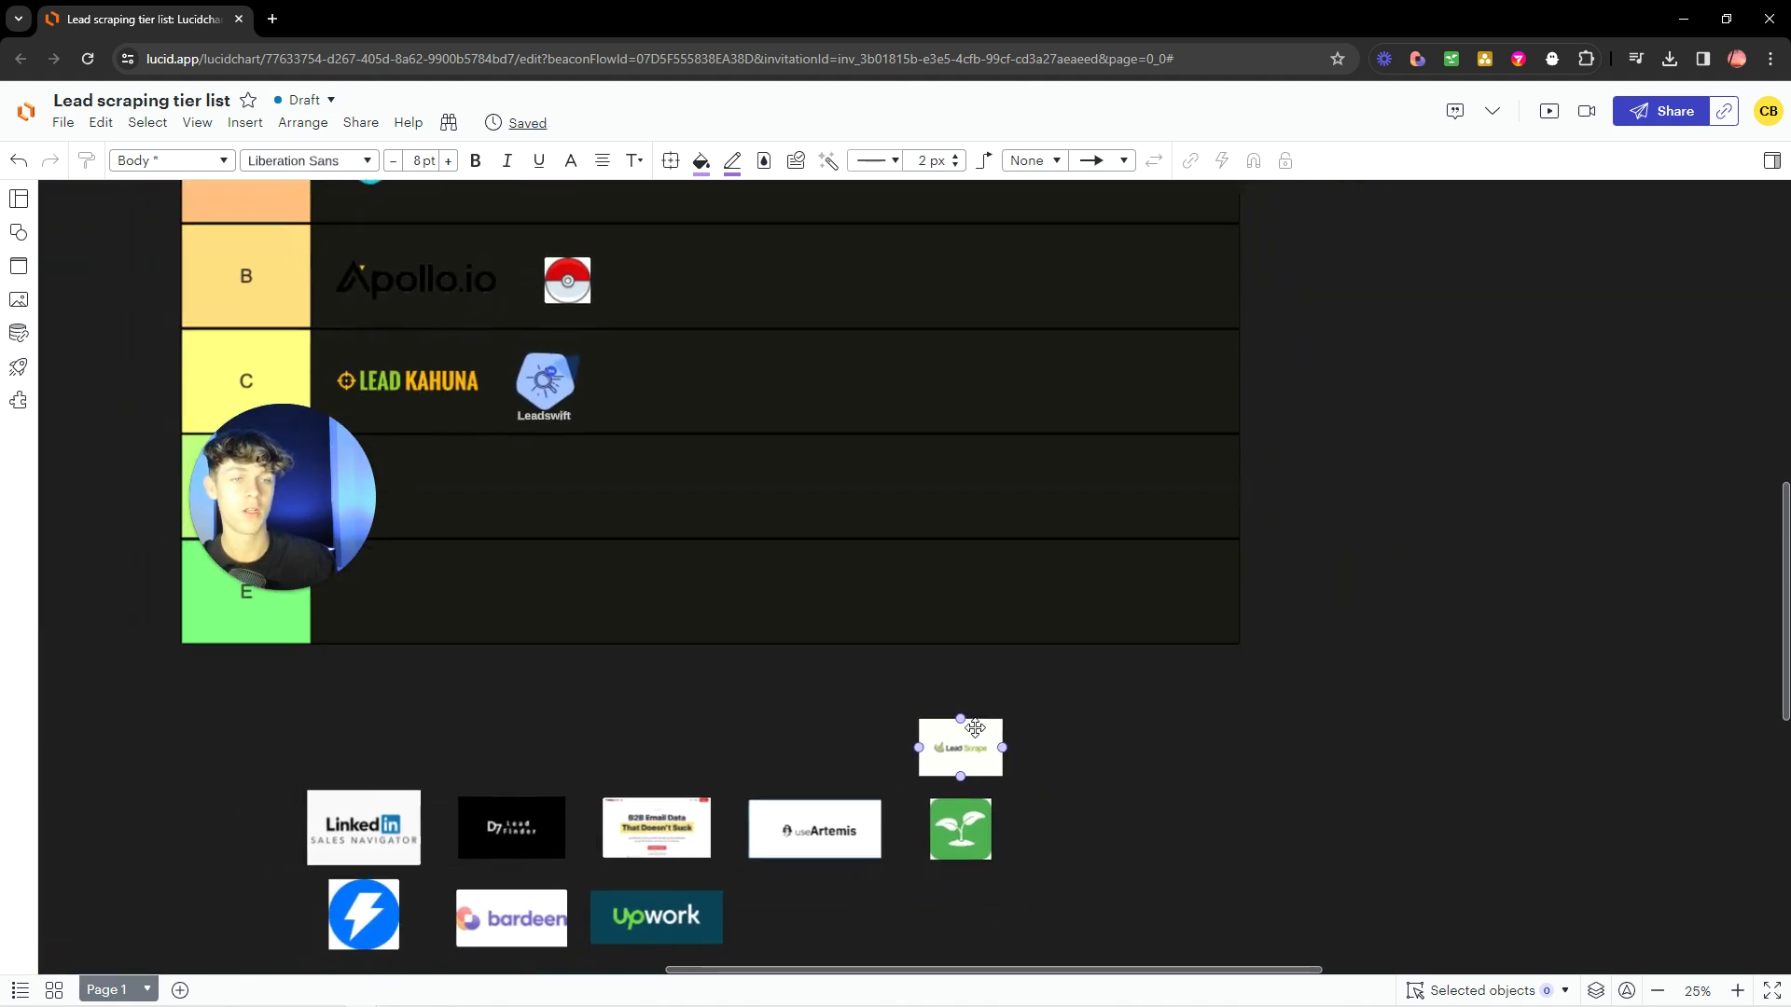
scroll(980, 725, "down", 1)
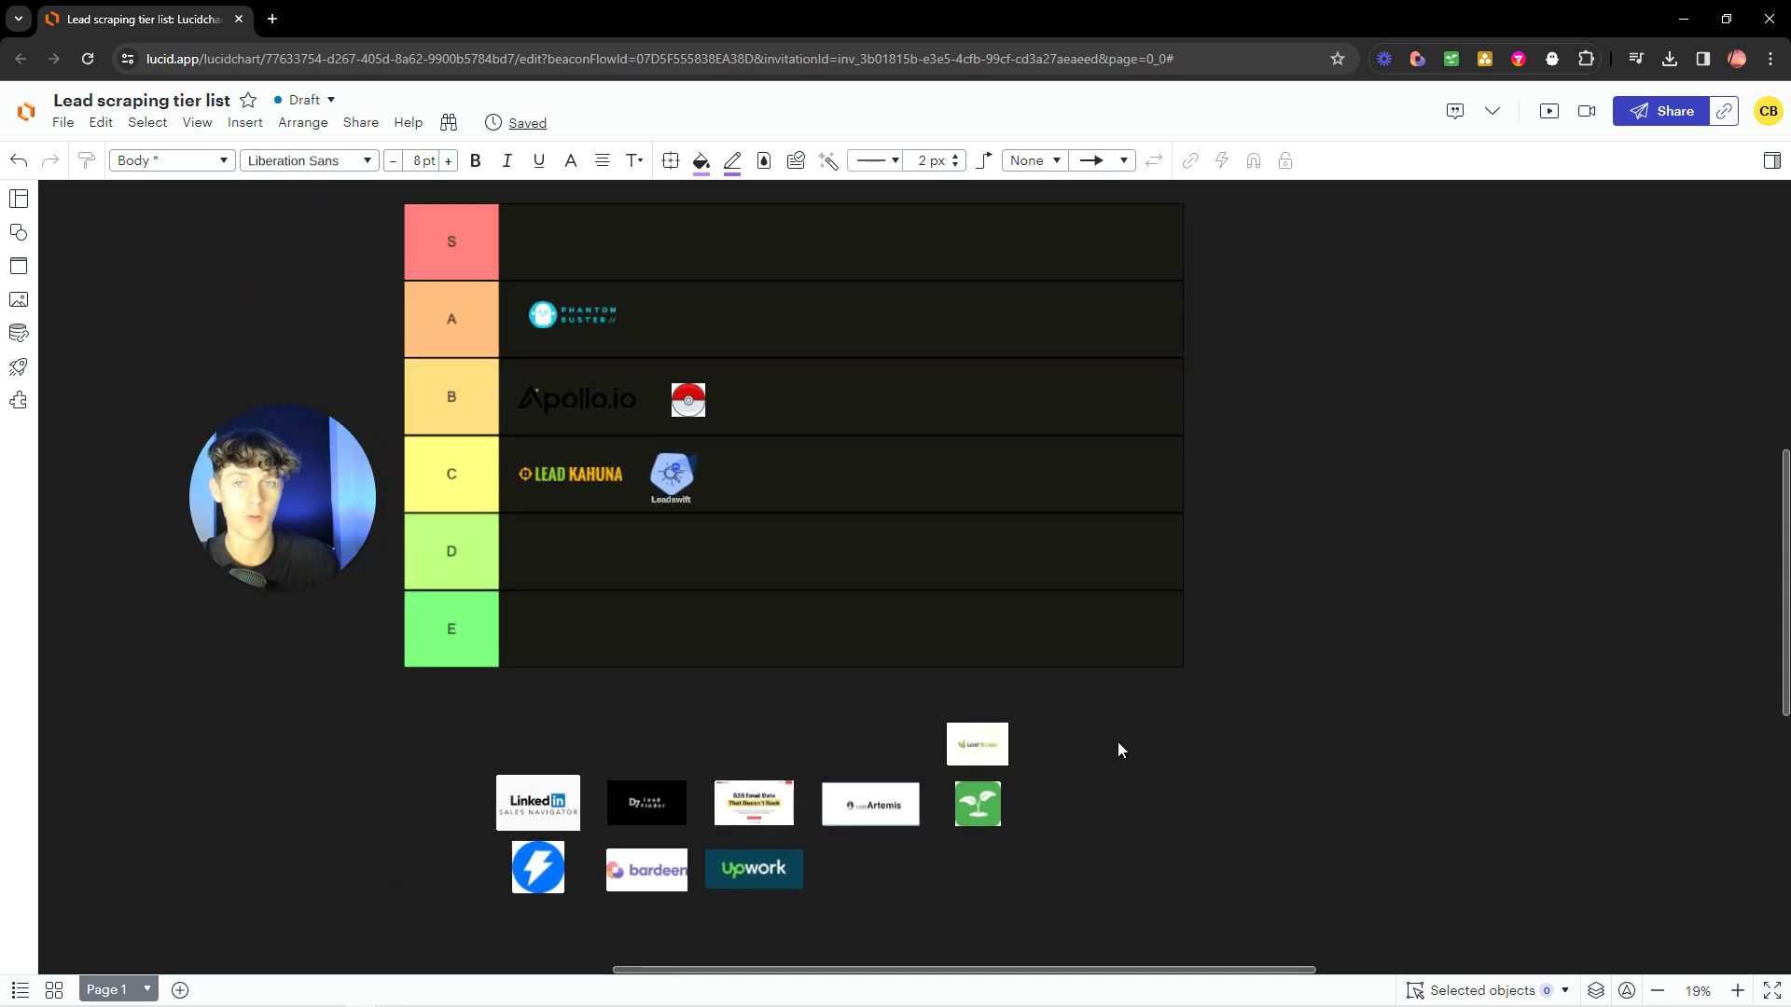
left_click_drag(975, 744, 728, 466)
left_click(1384, 561)
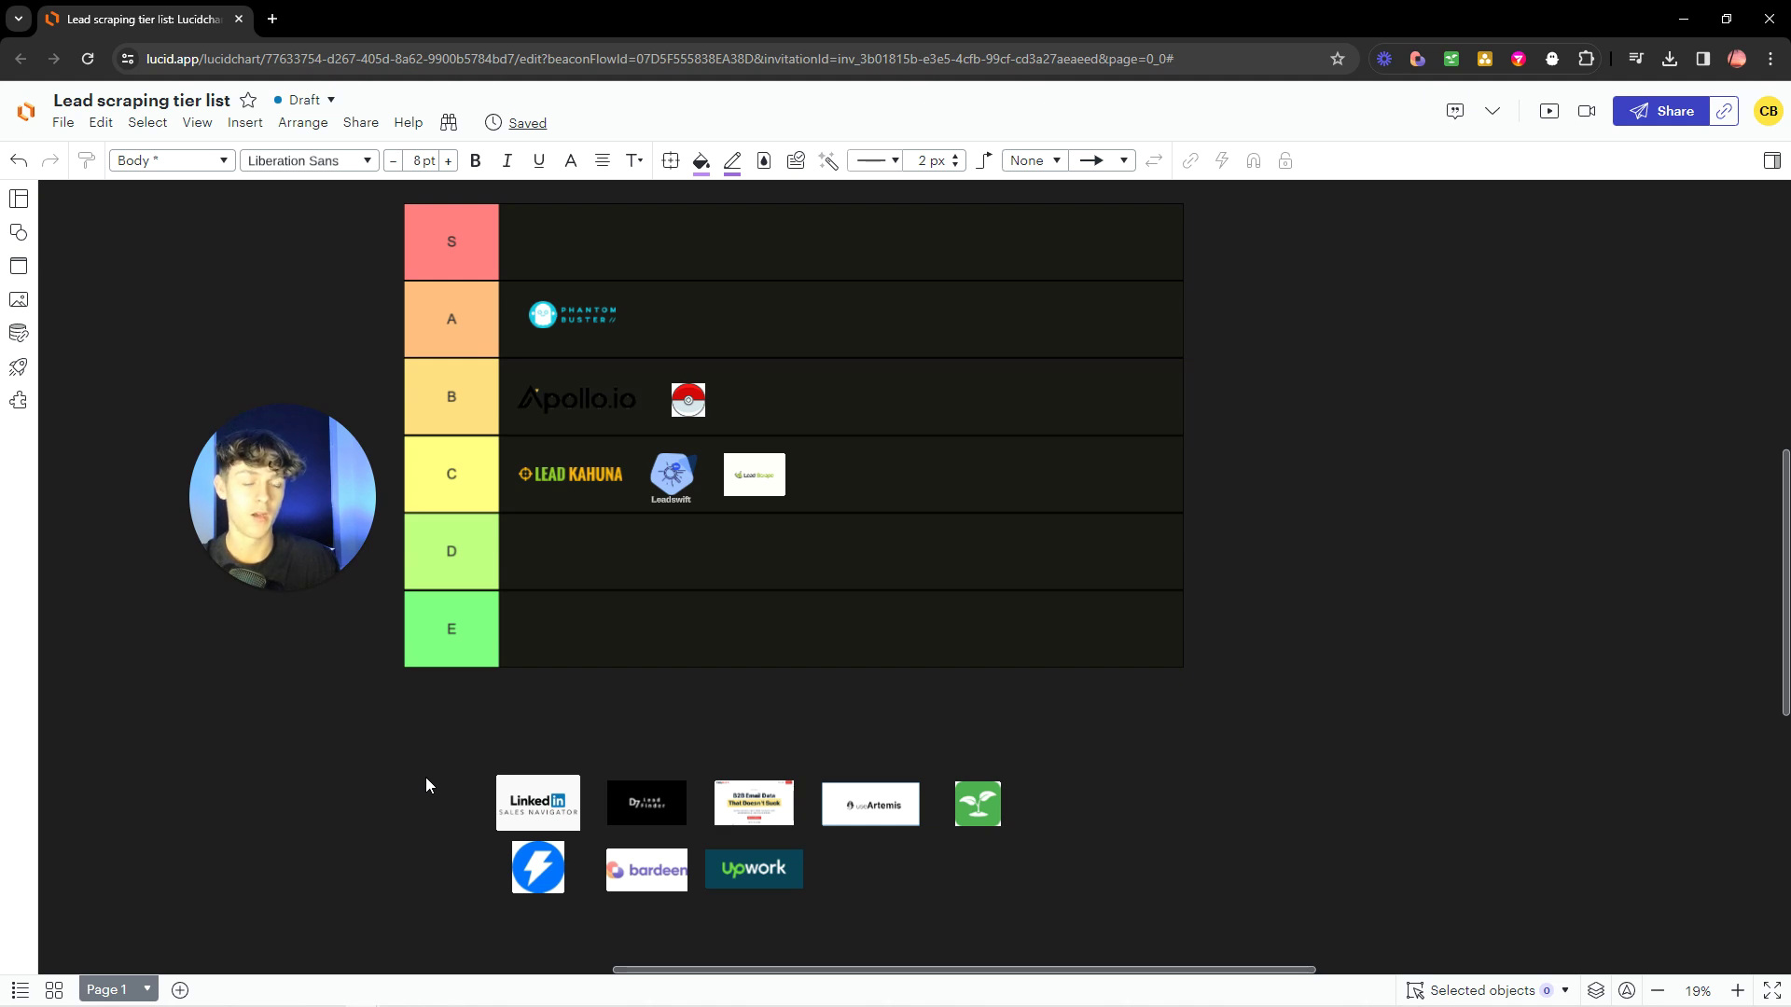
Move the LinkedIn Sales Navigator logo from the pool into the C tier row, just after Lead Scrape.
left_click_drag(482, 760, 591, 836)
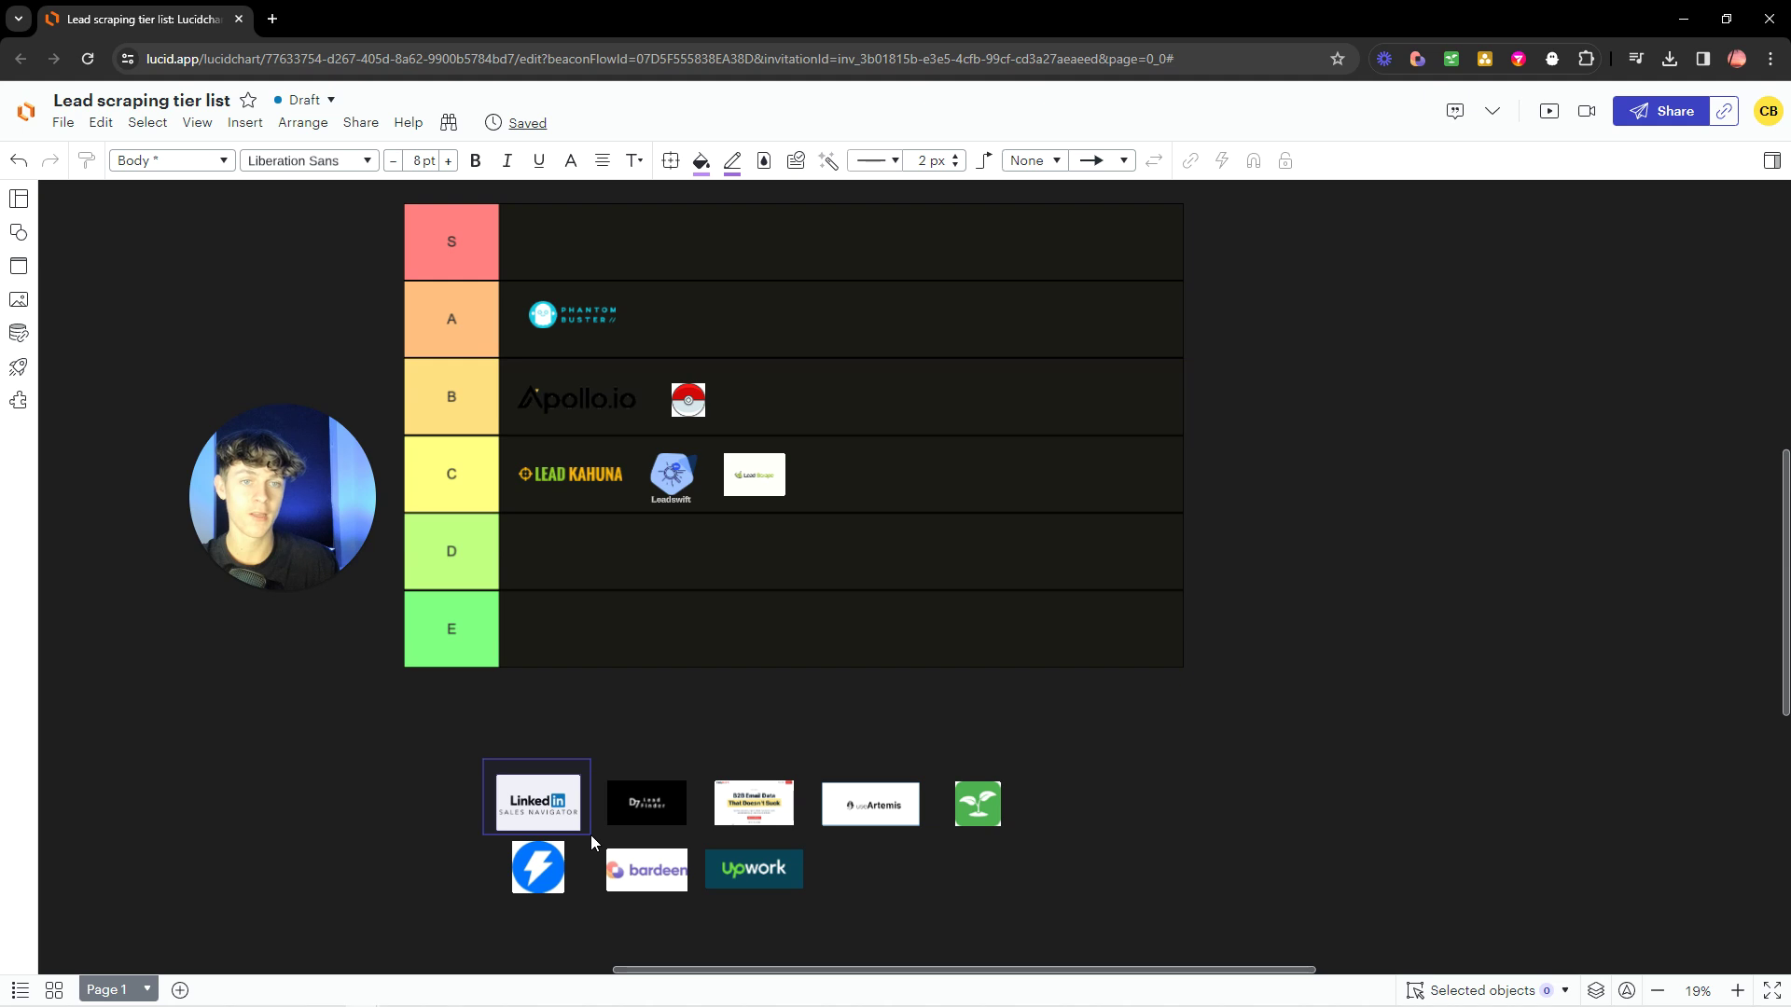
left_click_drag(591, 836, 591, 837)
left_click(680, 697)
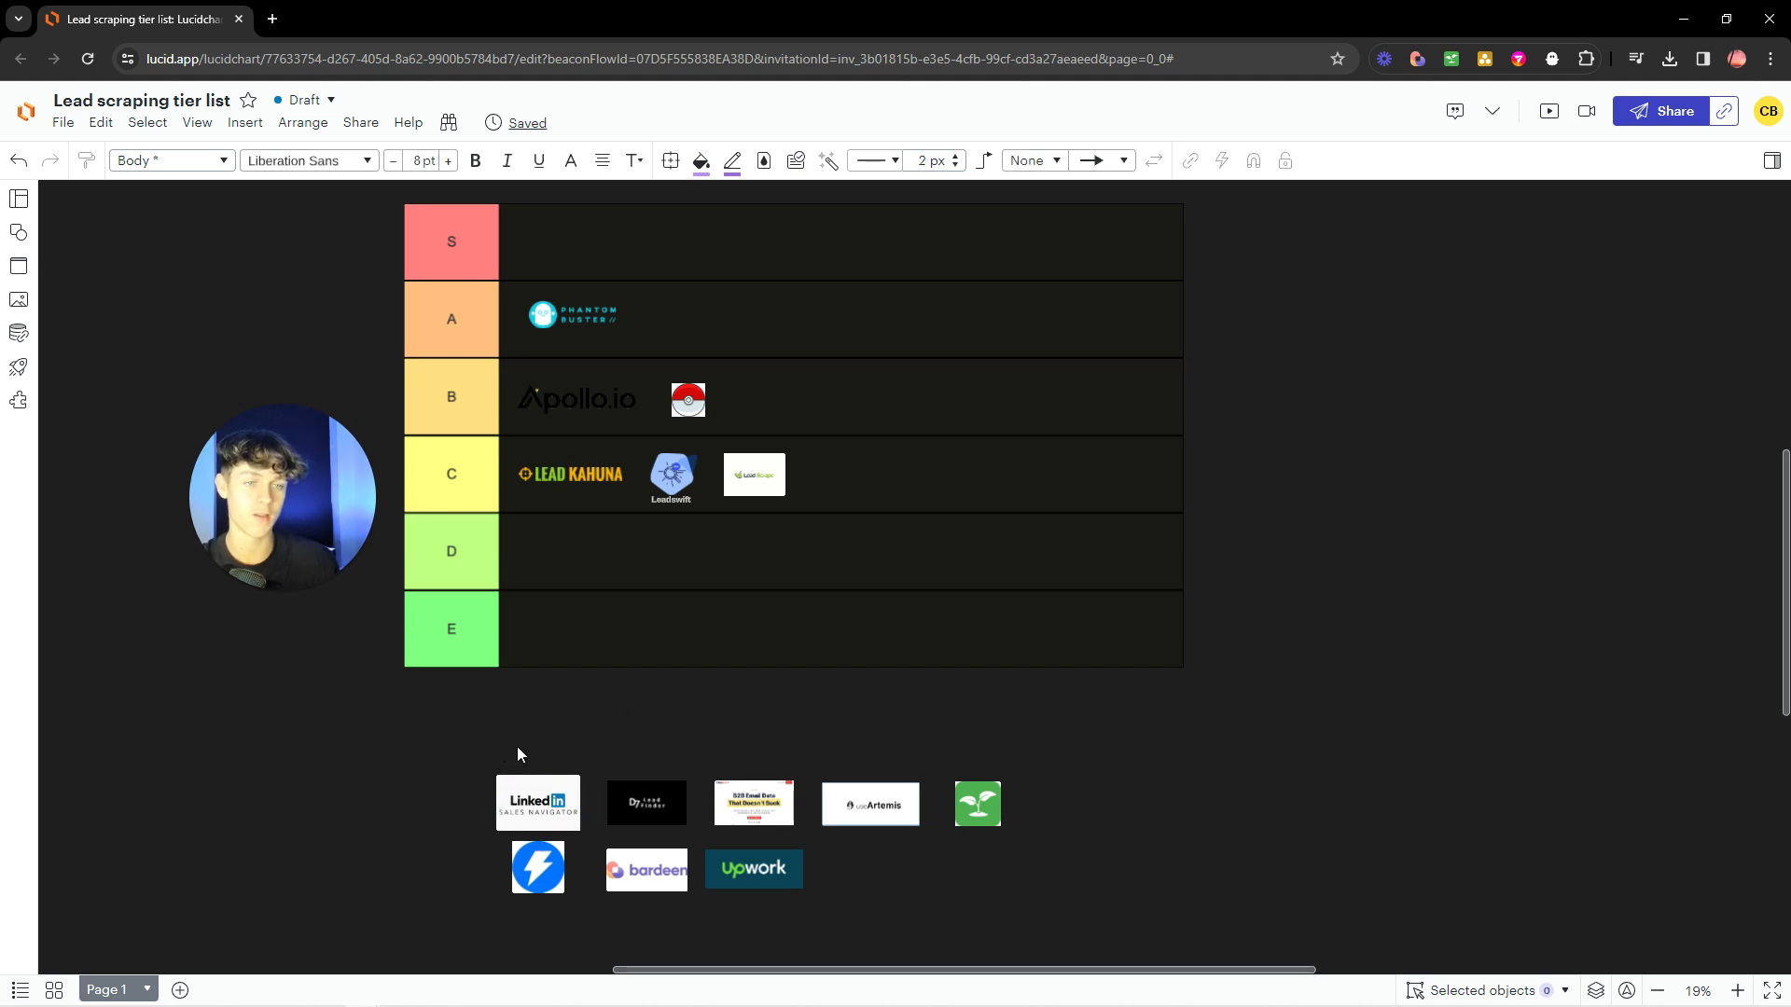
left_click_drag(529, 814, 843, 485)
left_click(1217, 515)
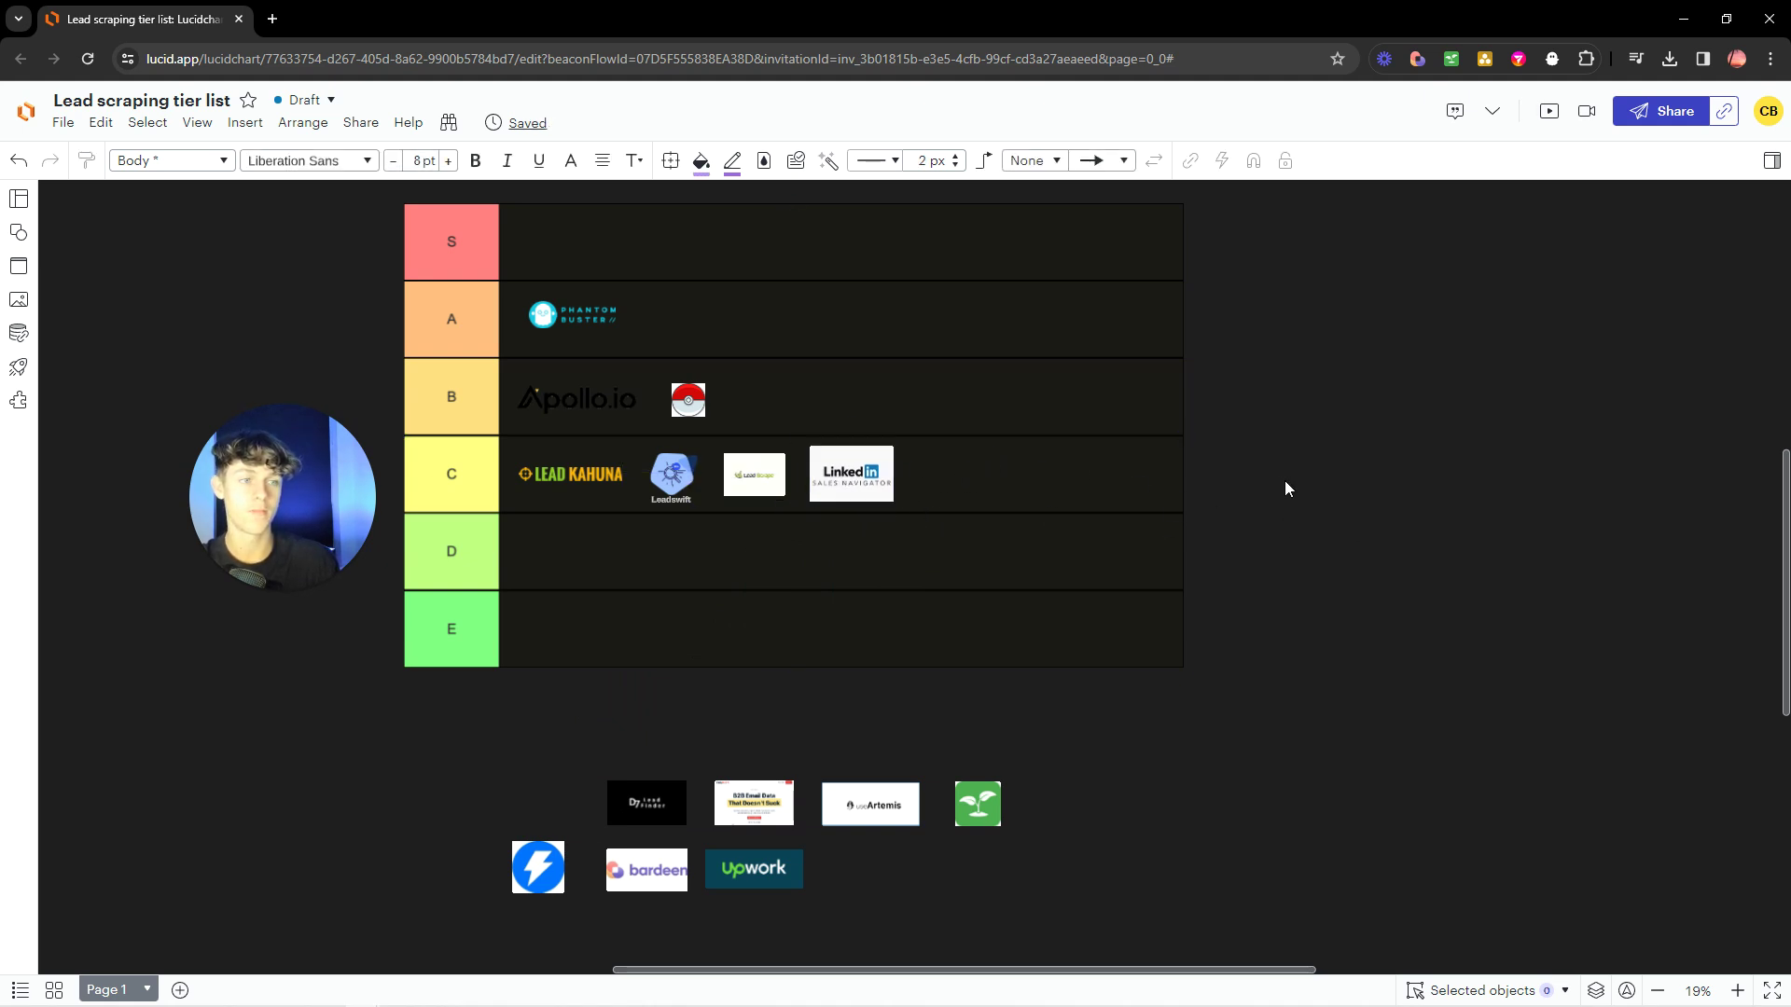
scroll(1274, 585, "down", 2)
scroll(1275, 582, "right", 2)
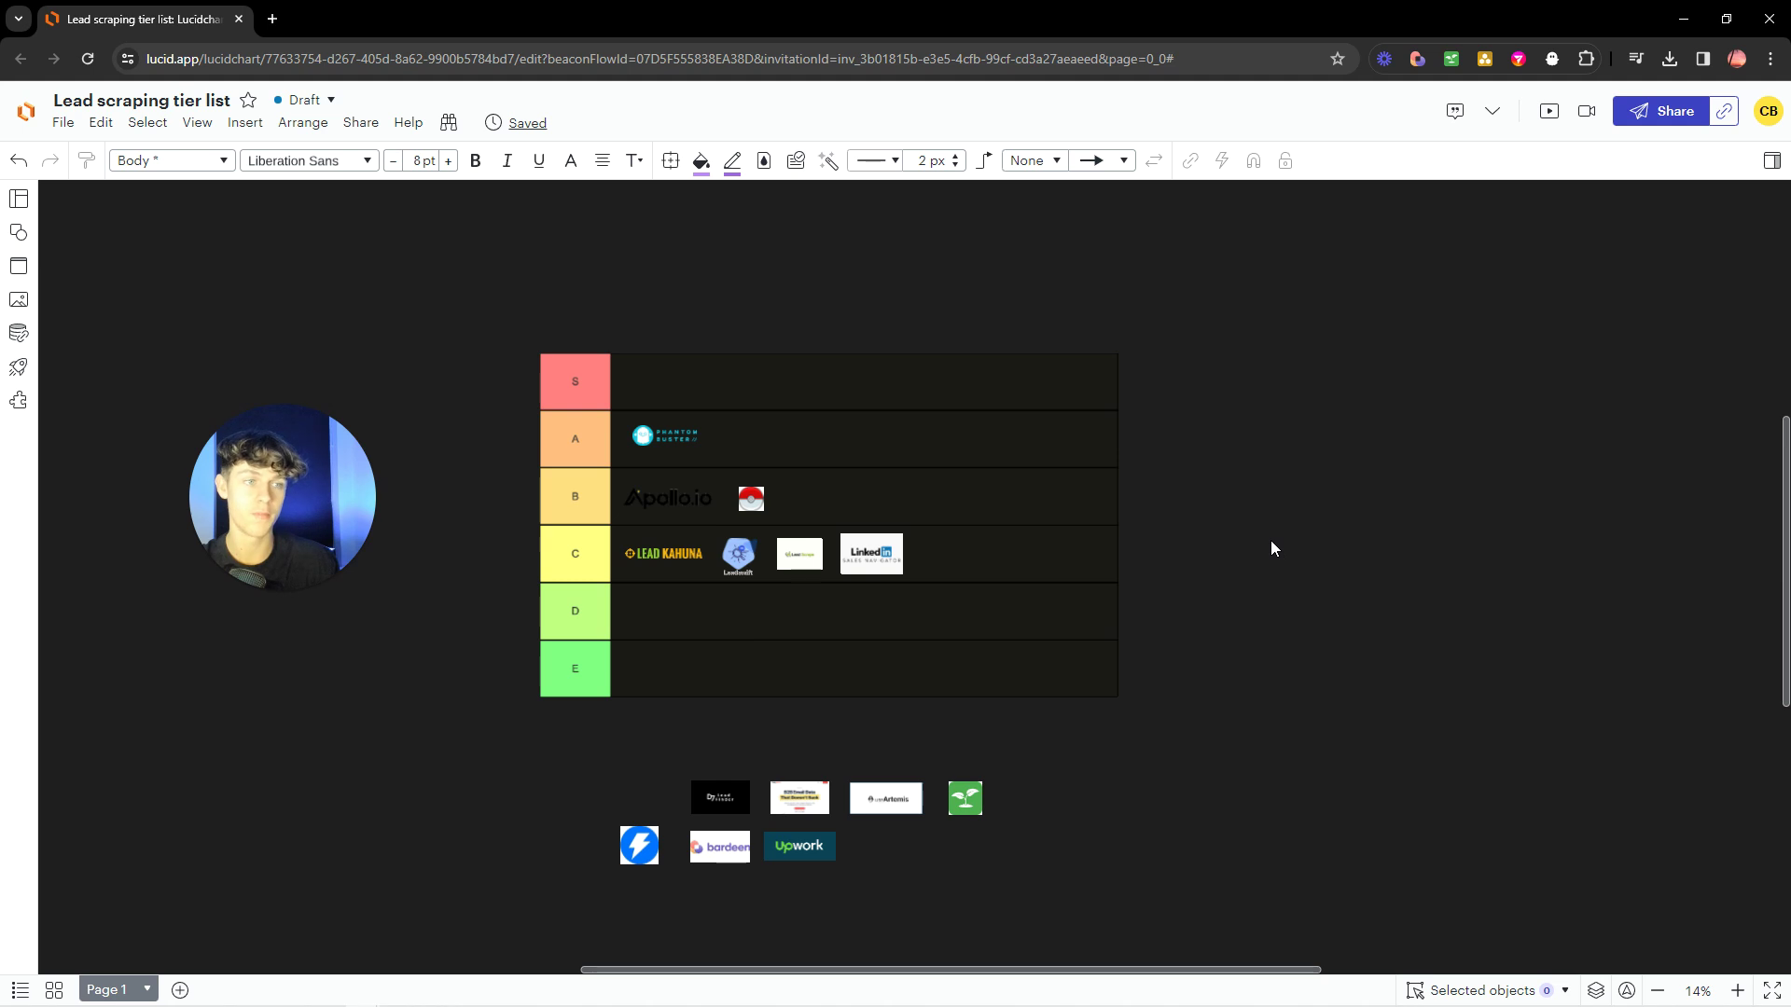
left_click(827, 516)
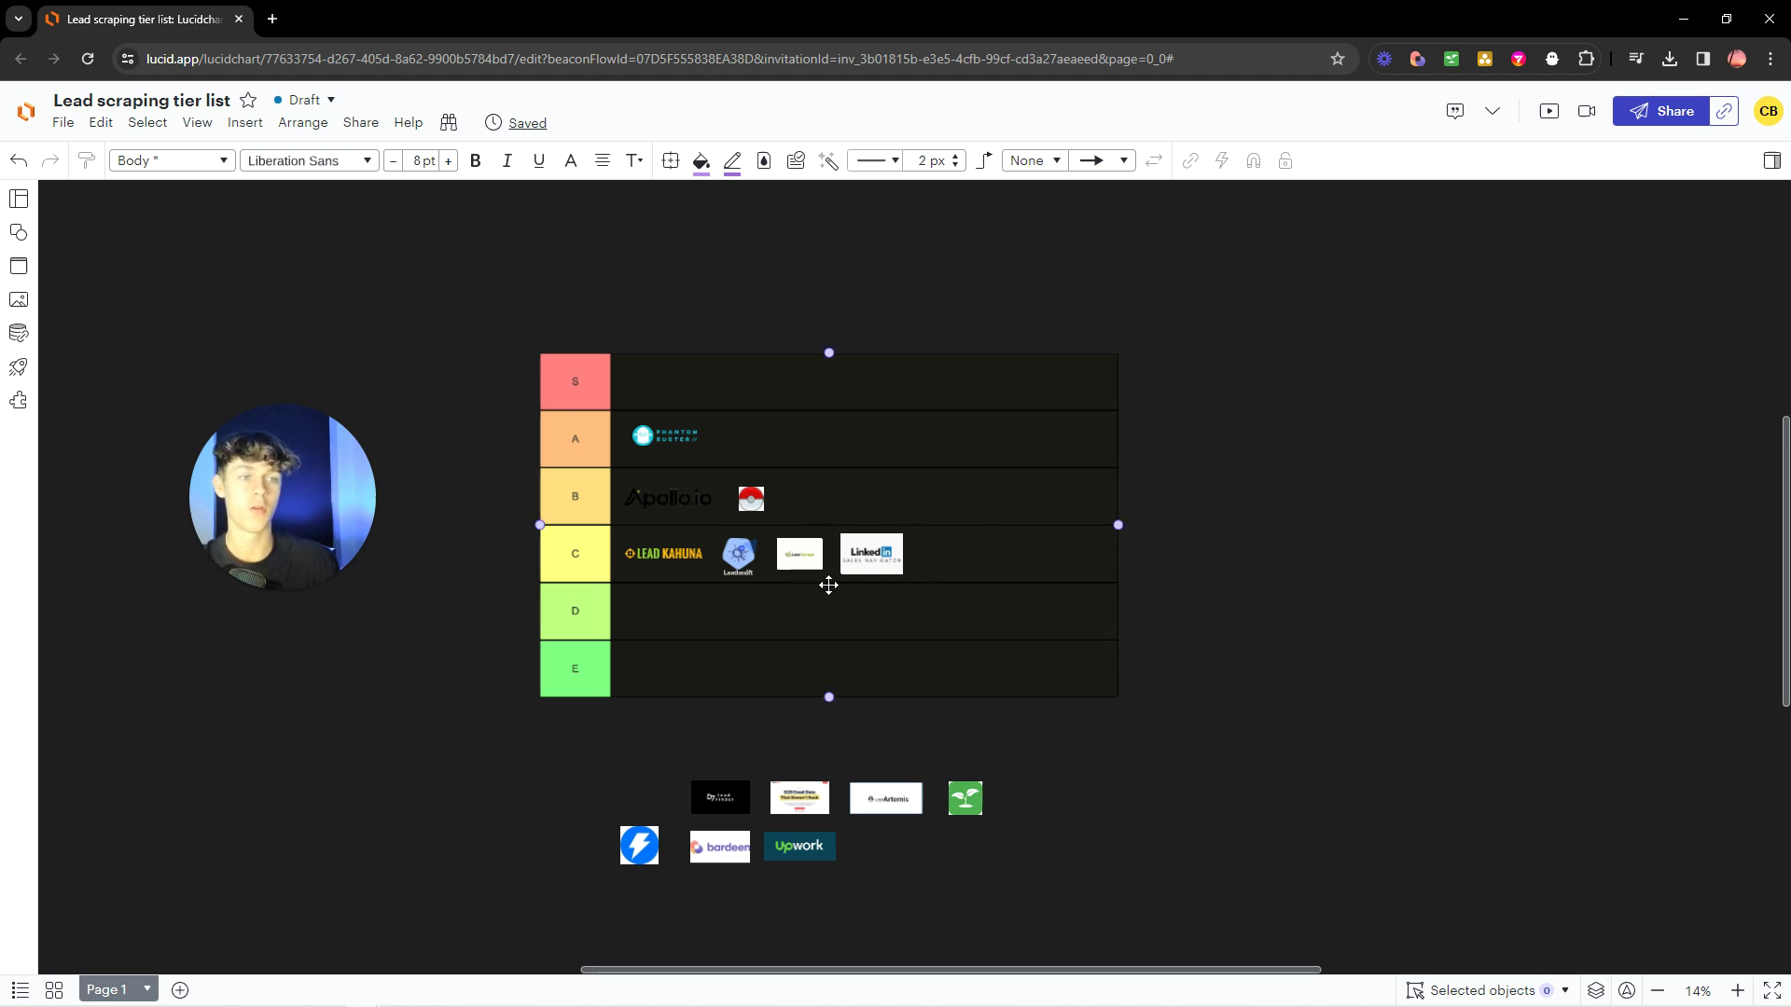
scroll(840, 583, "up", 2)
left_click(866, 549)
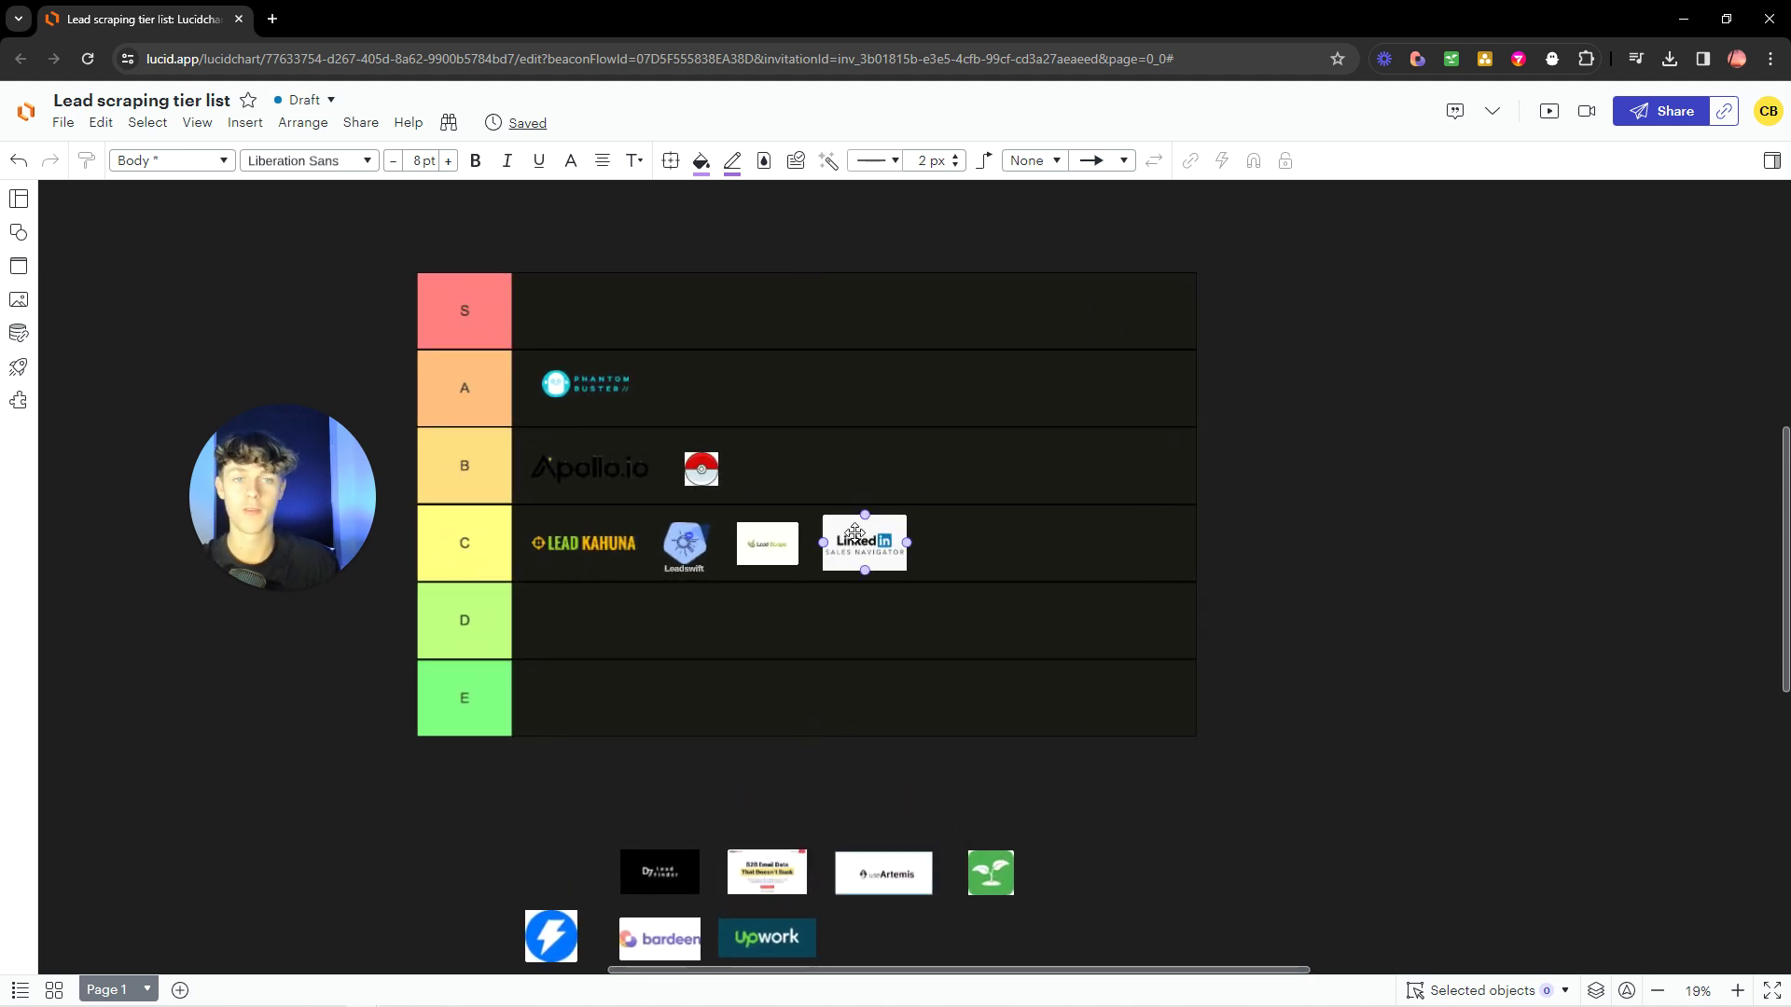
left_click(650, 519)
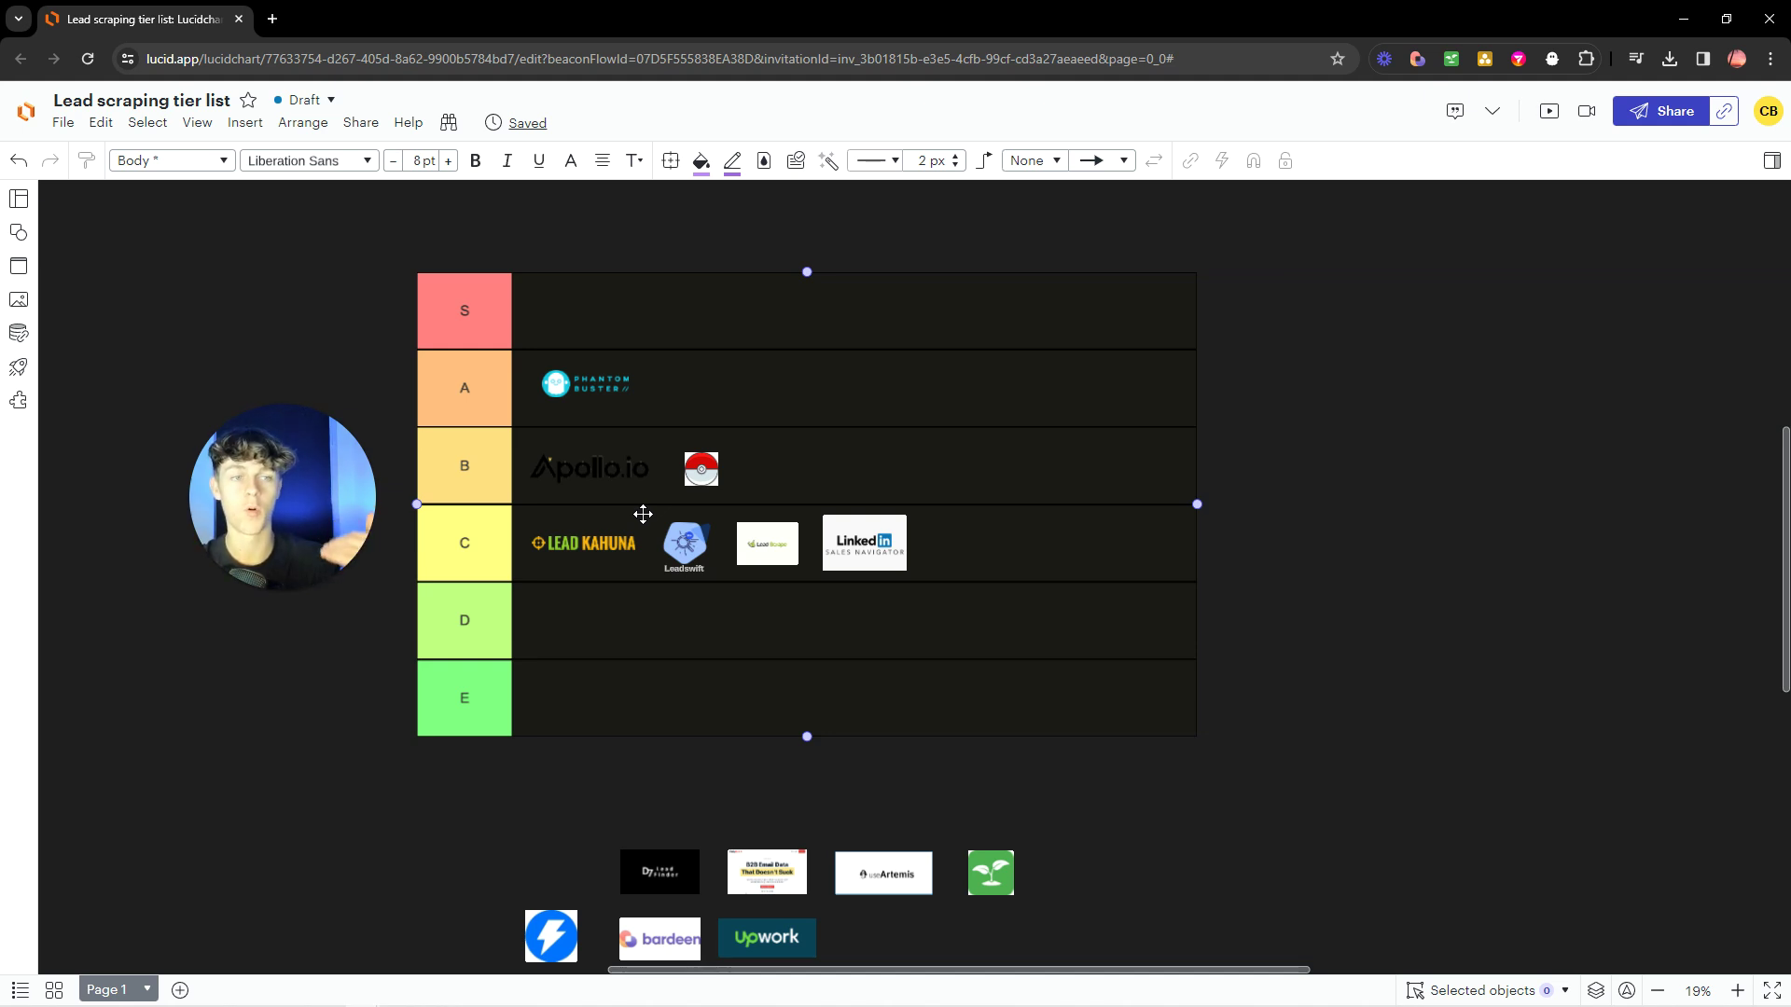
left_click(859, 541)
left_click(851, 624)
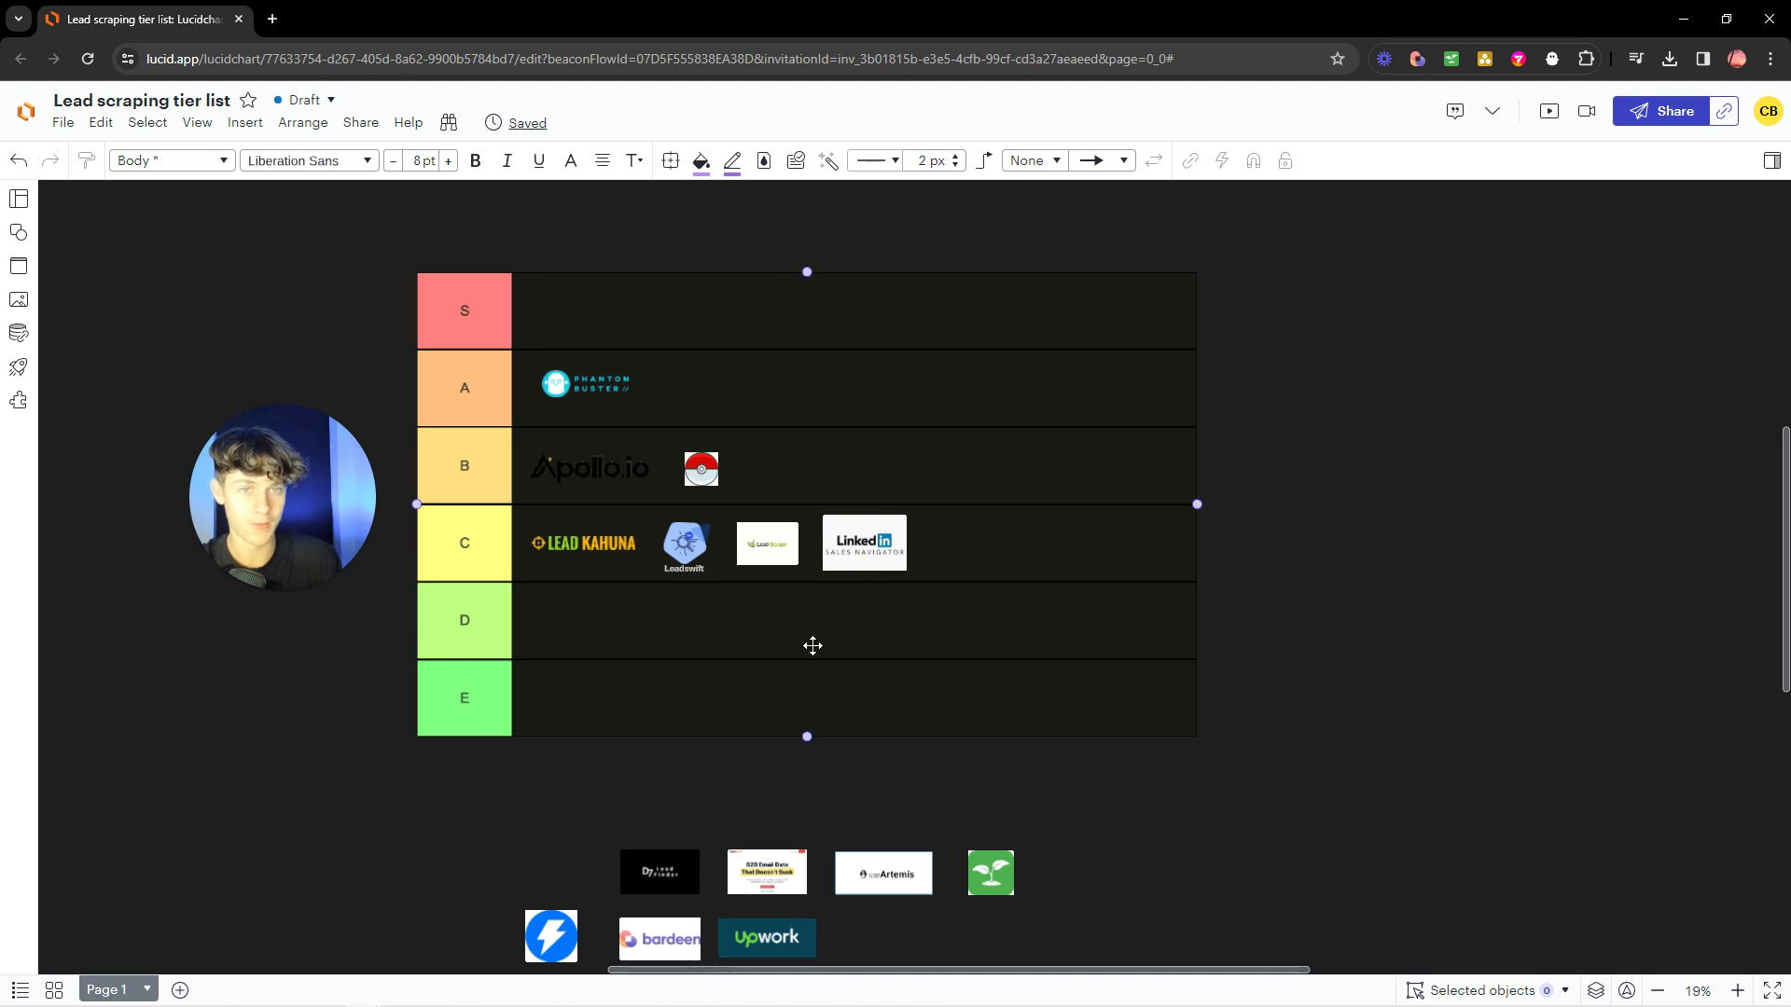
Move the D7 Lead Finder logo from the pool to the start of the D tier row.
left_click_drag(652, 871, 654, 824)
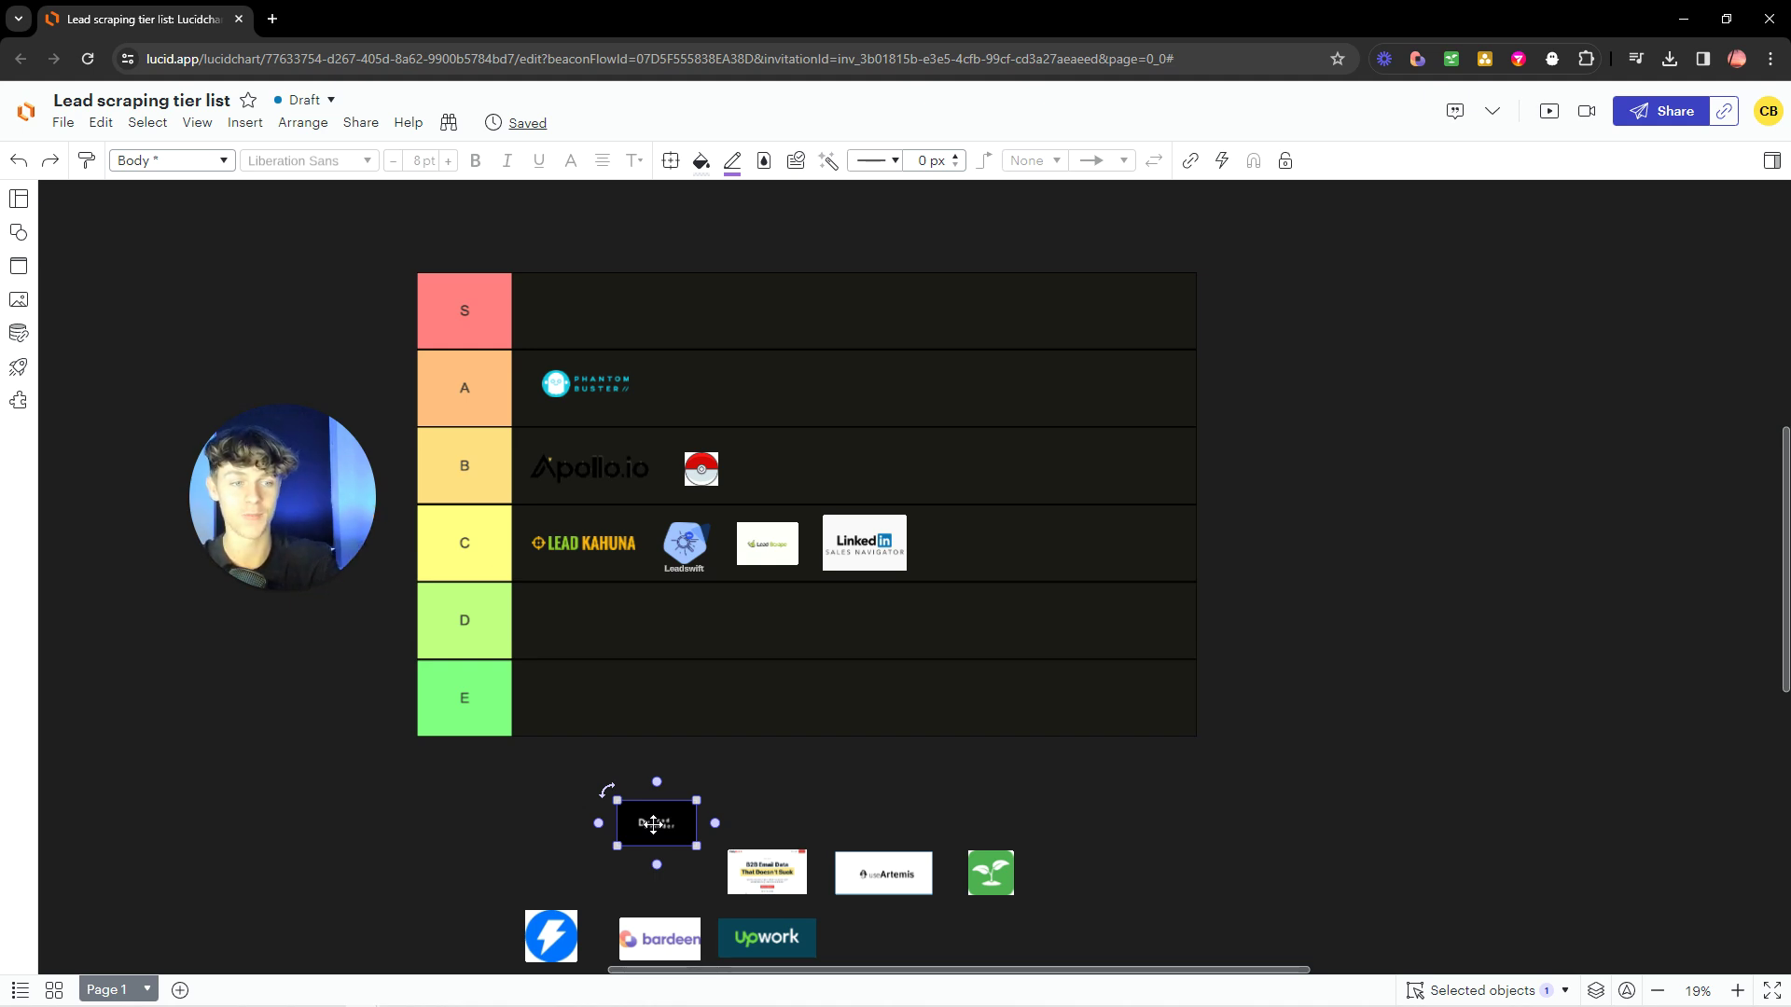
left_click(600, 774)
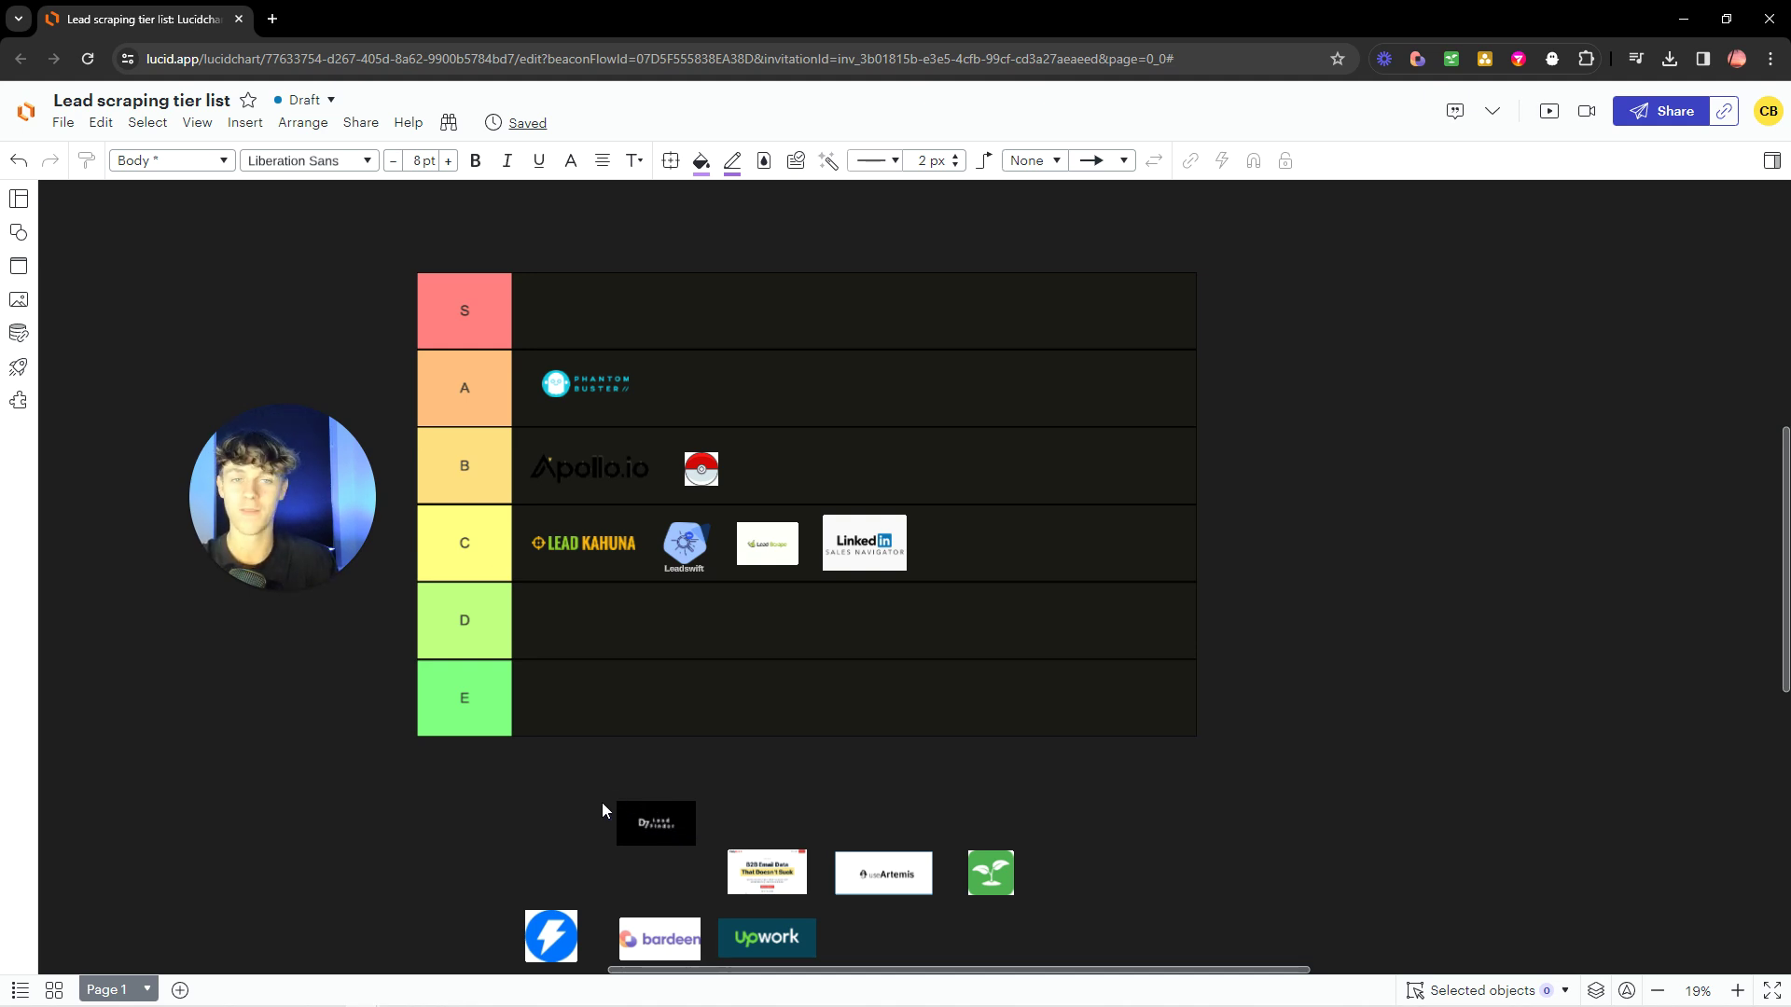
left_click(661, 823)
left_click_drag(661, 824, 569, 616)
left_click(619, 627)
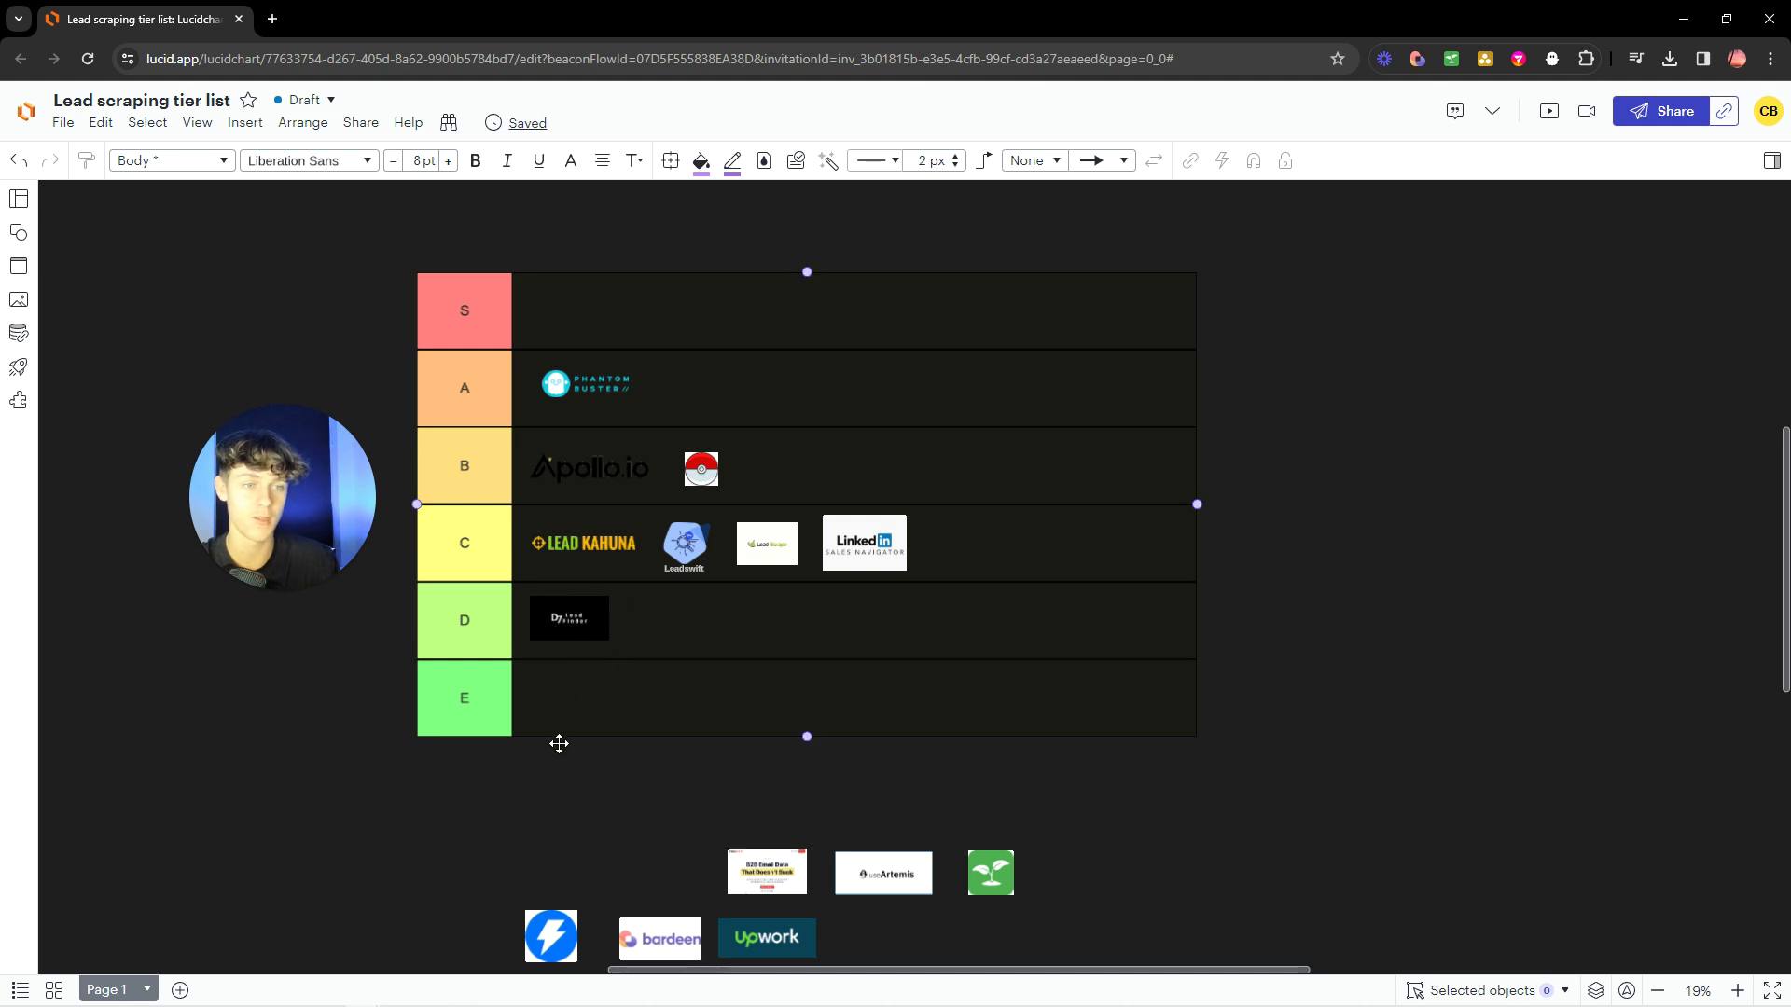
Examine the Findymail homepage image in the pool up close.
scroll(603, 808, "down", 1)
scroll(757, 830, "up", 10)
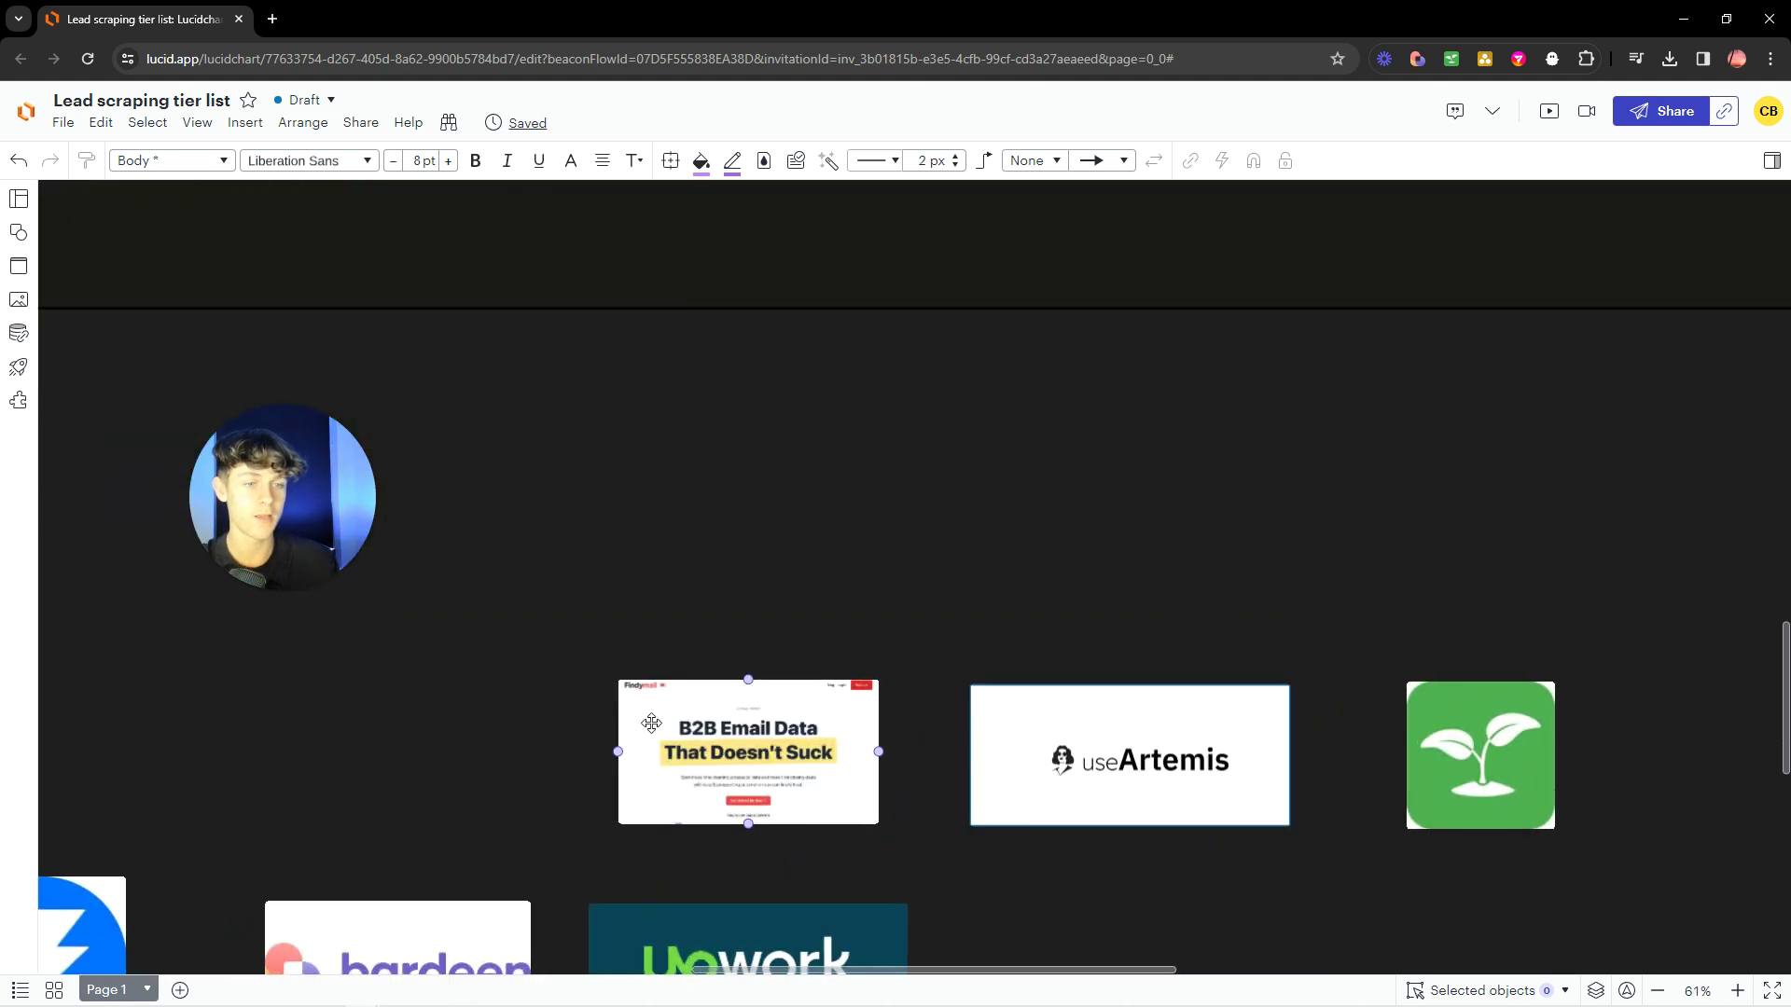
scroll(661, 727, "up", 1)
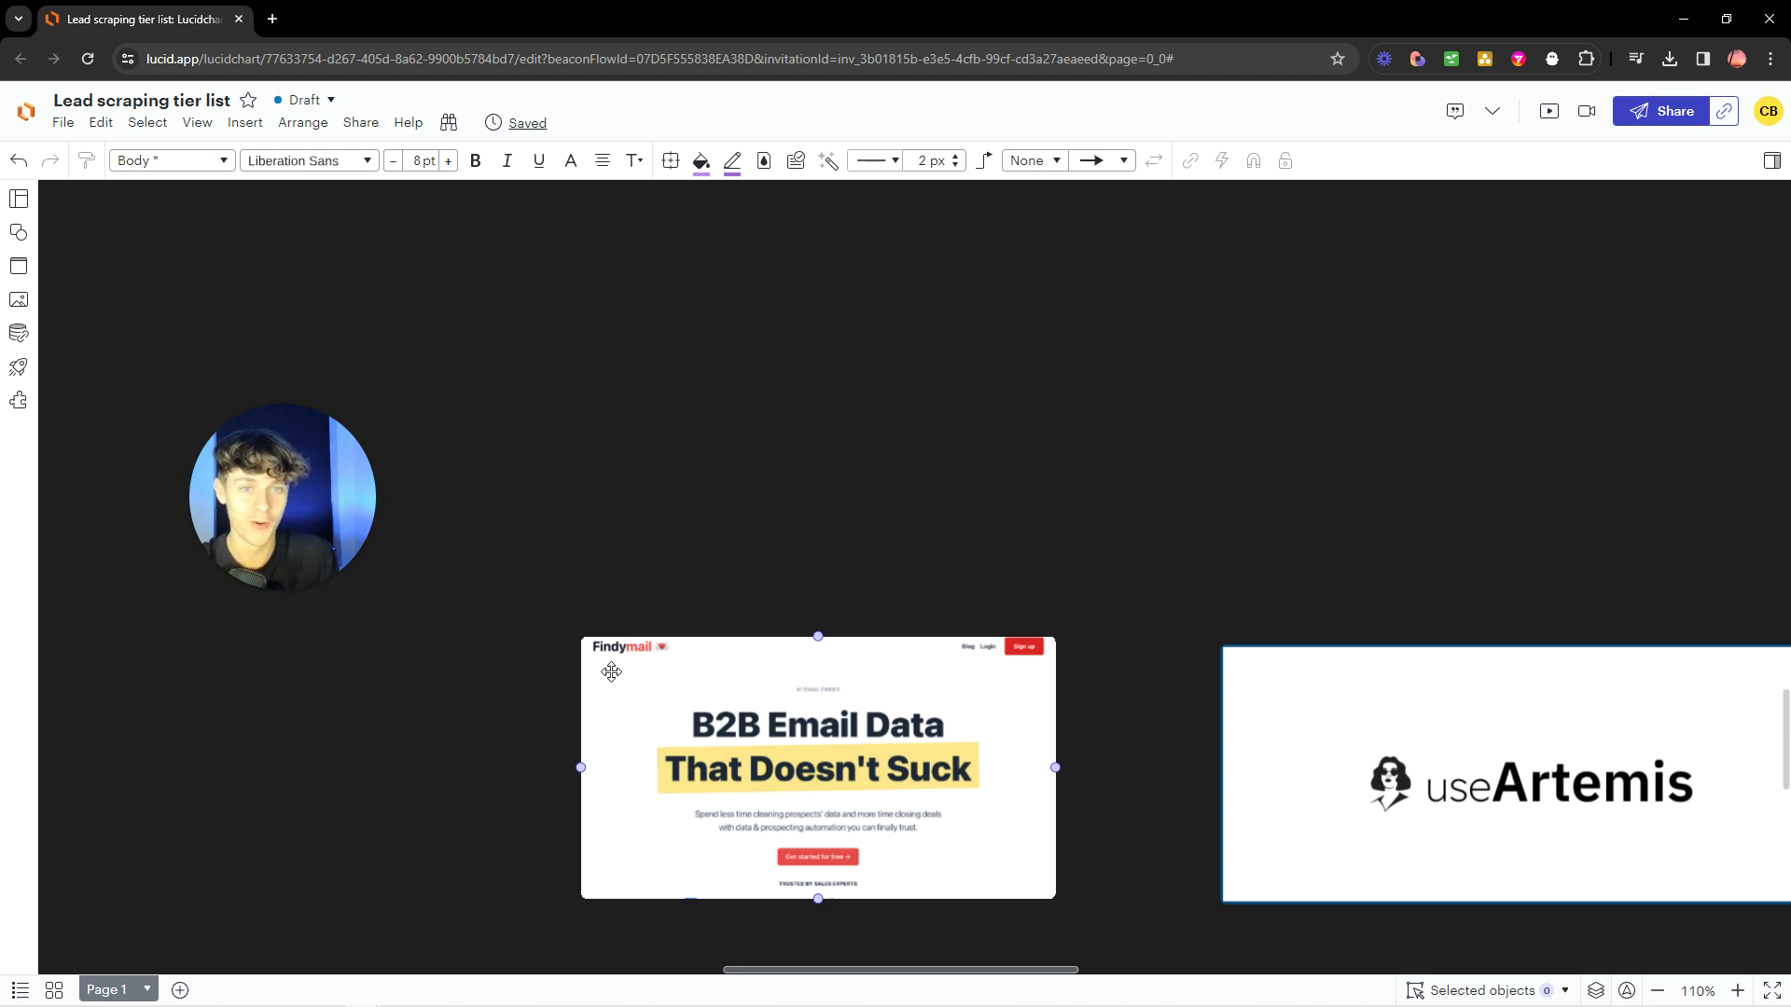
scroll(539, 687, "down", 3)
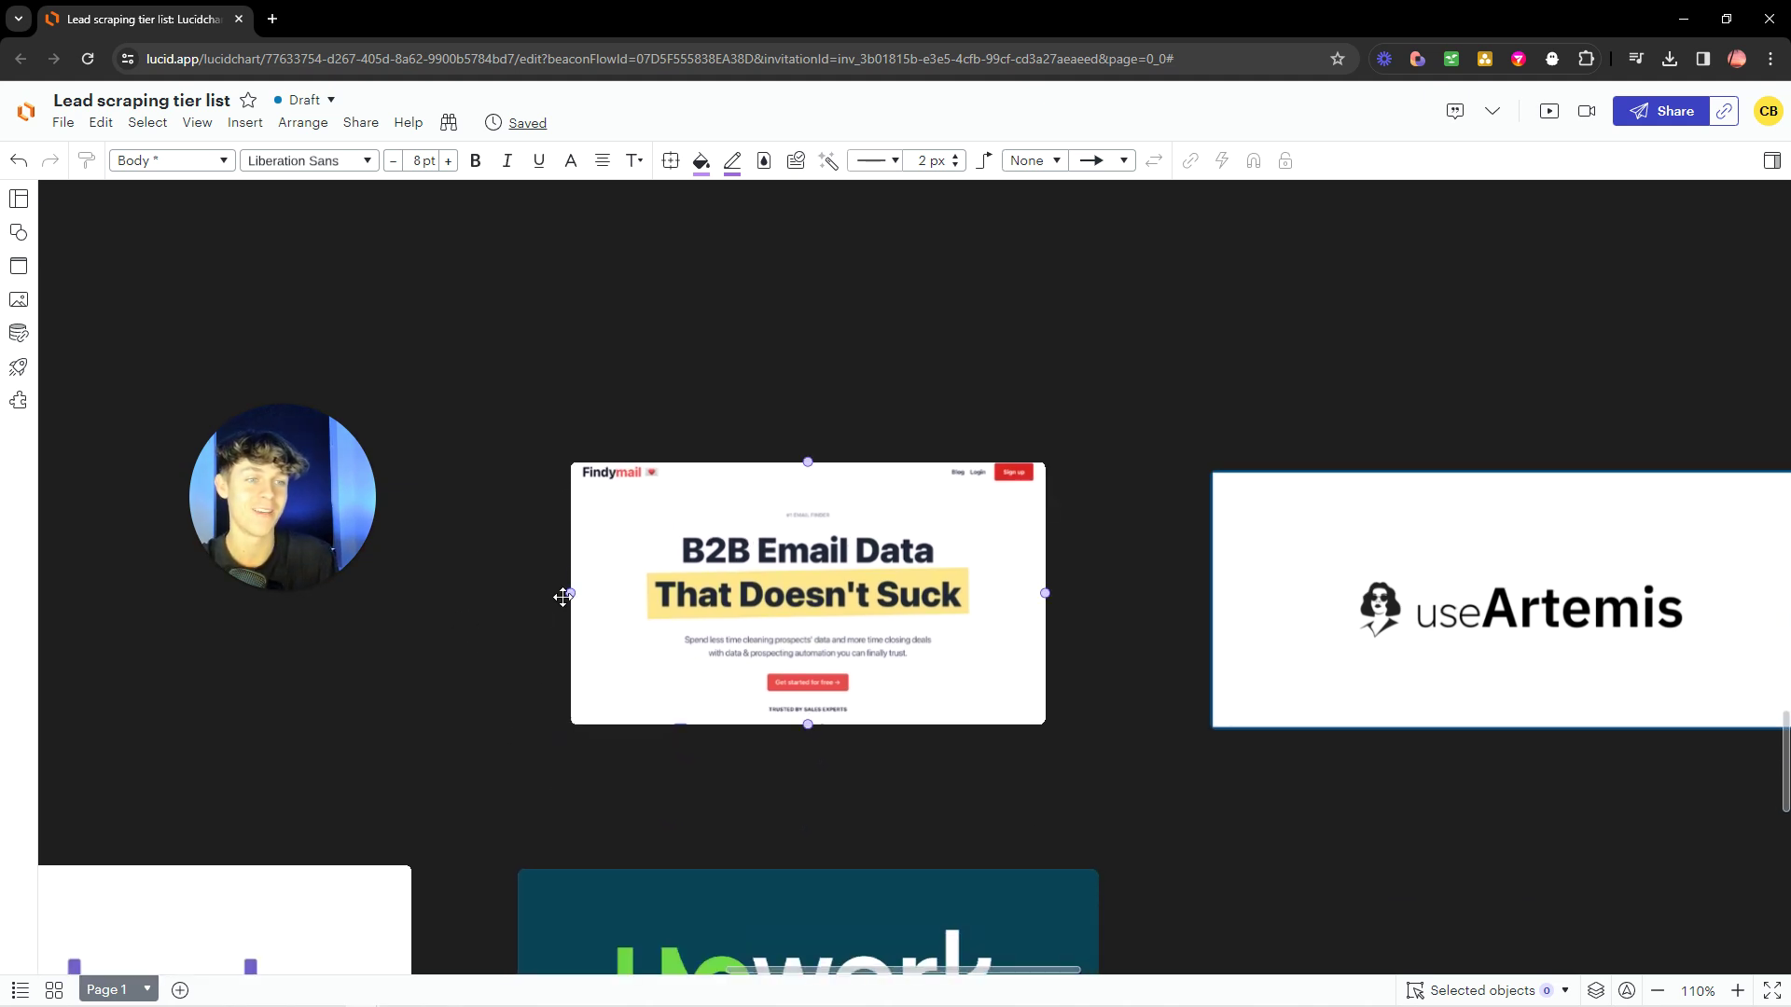
scroll(504, 624, "down", 8)
left_click_drag(476, 624, 572, 708)
scroll(597, 695, "up", 8)
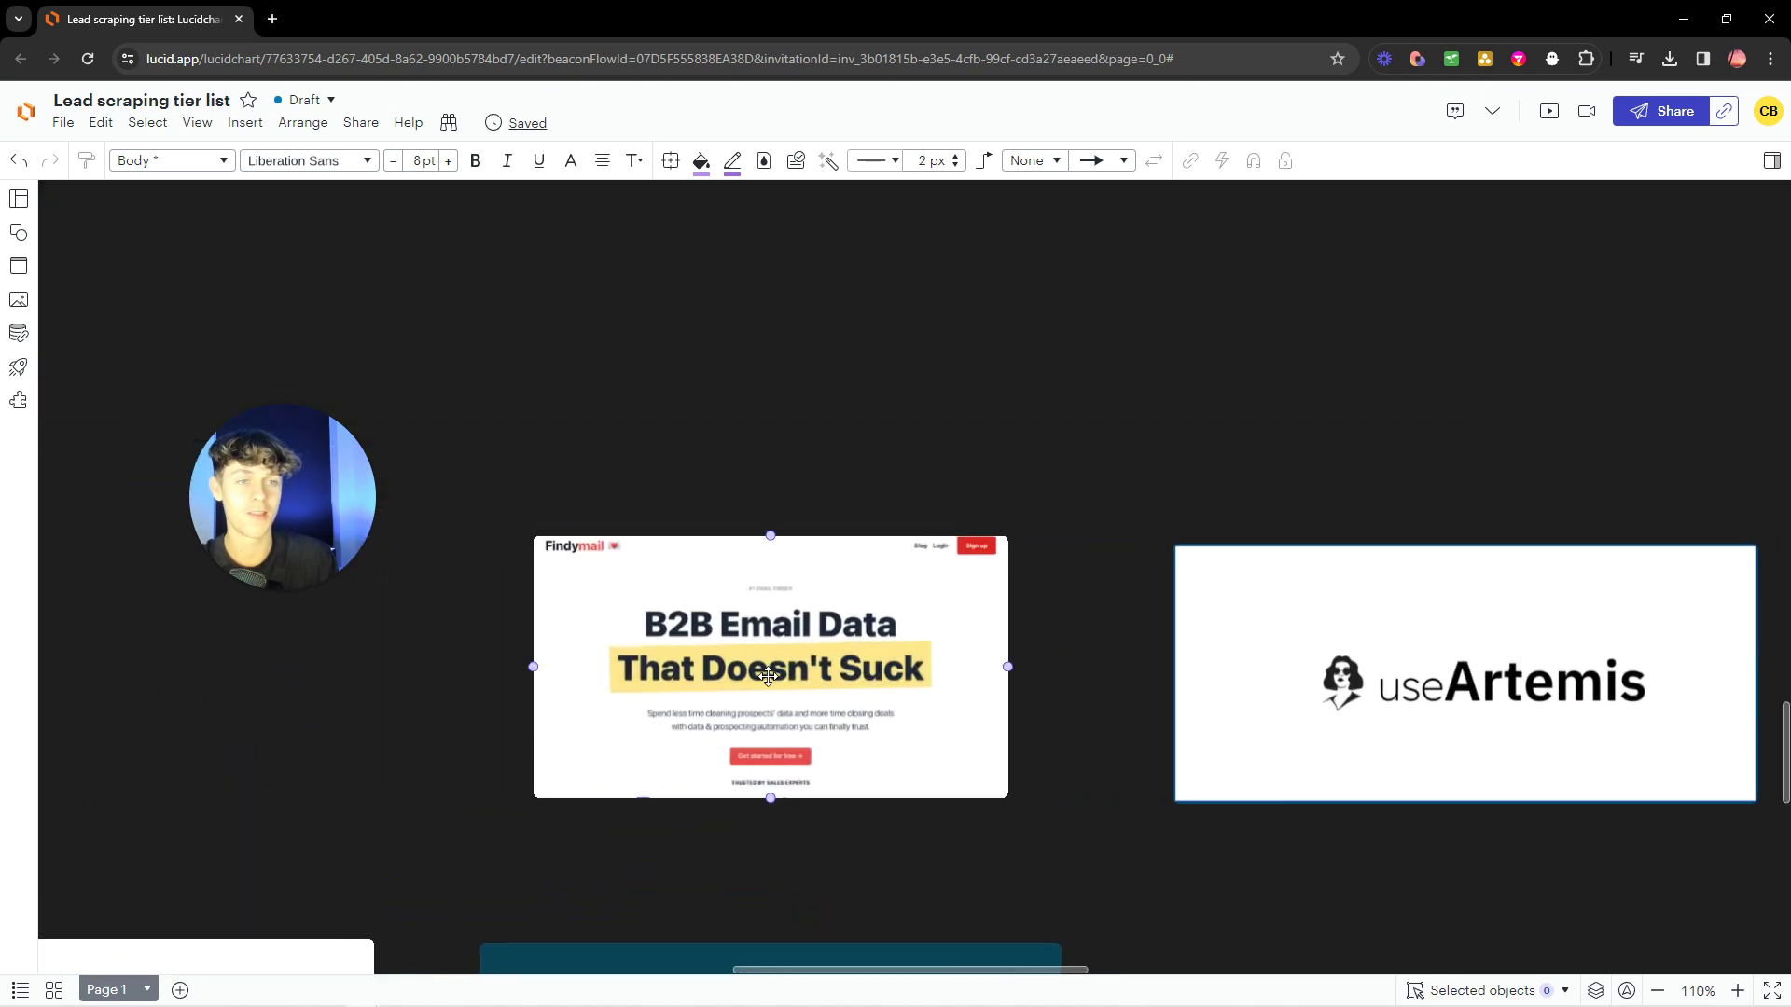
scroll(653, 642, "down", 6)
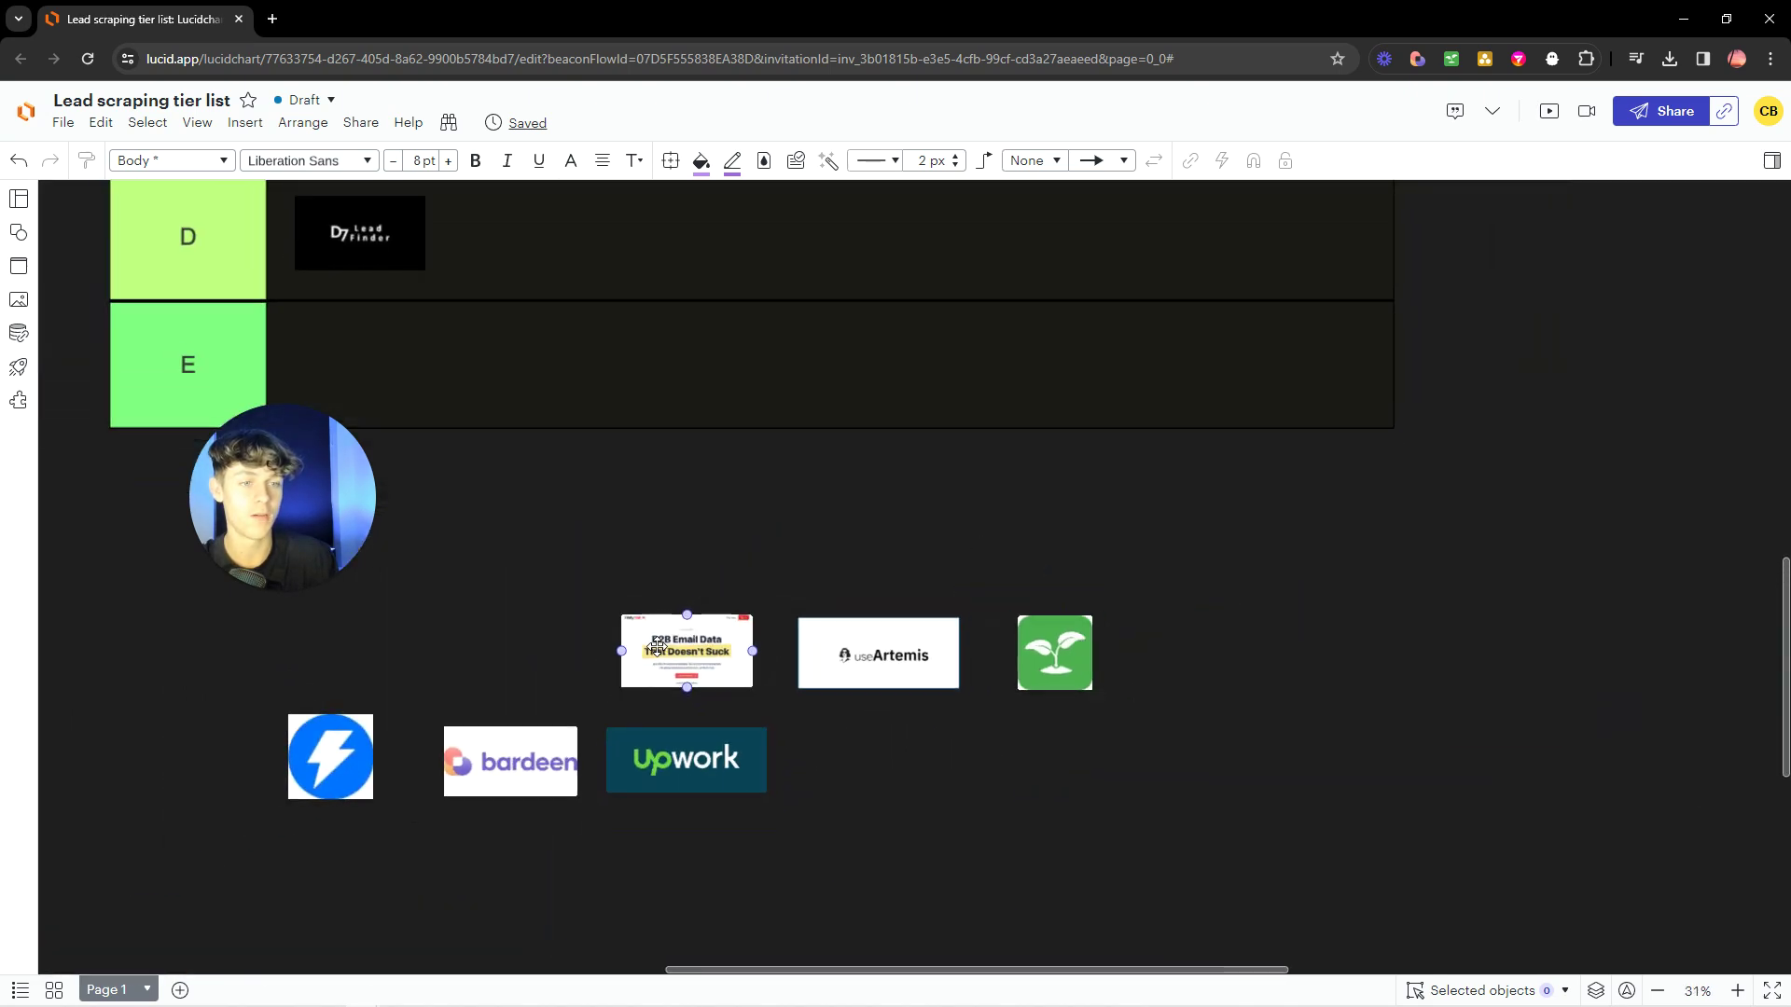
scroll(695, 674, "up", 8)
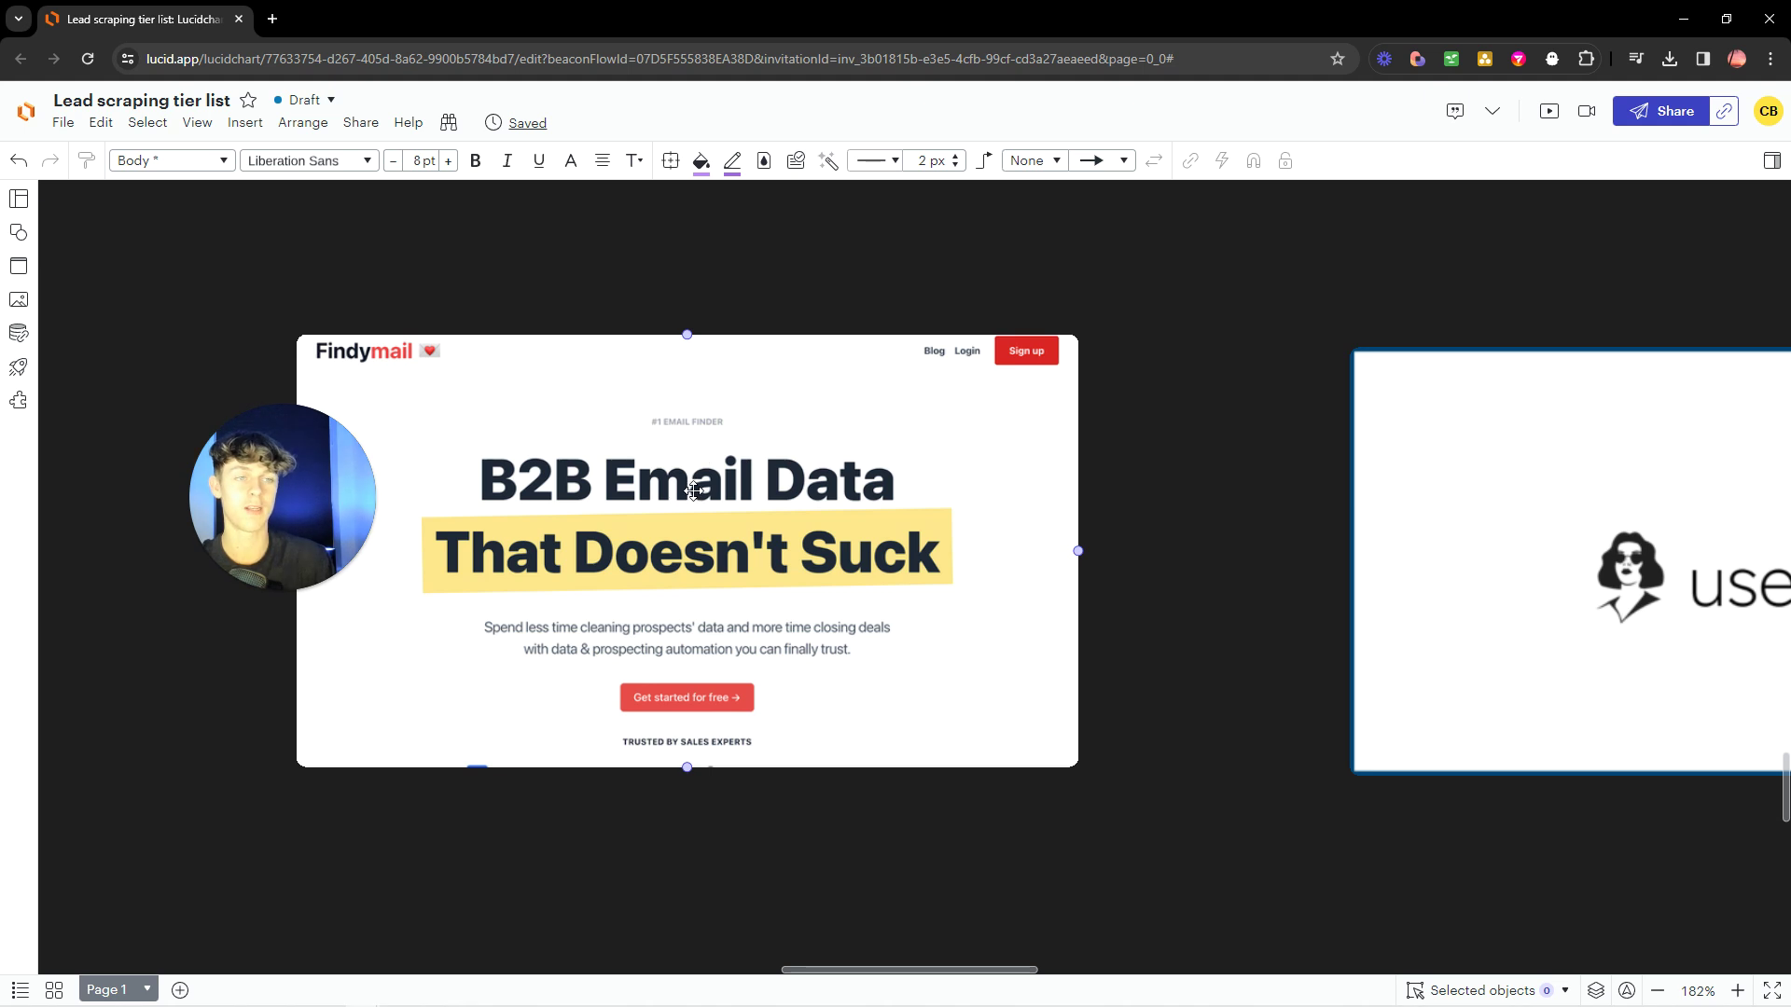
scroll(688, 485, "down", 8)
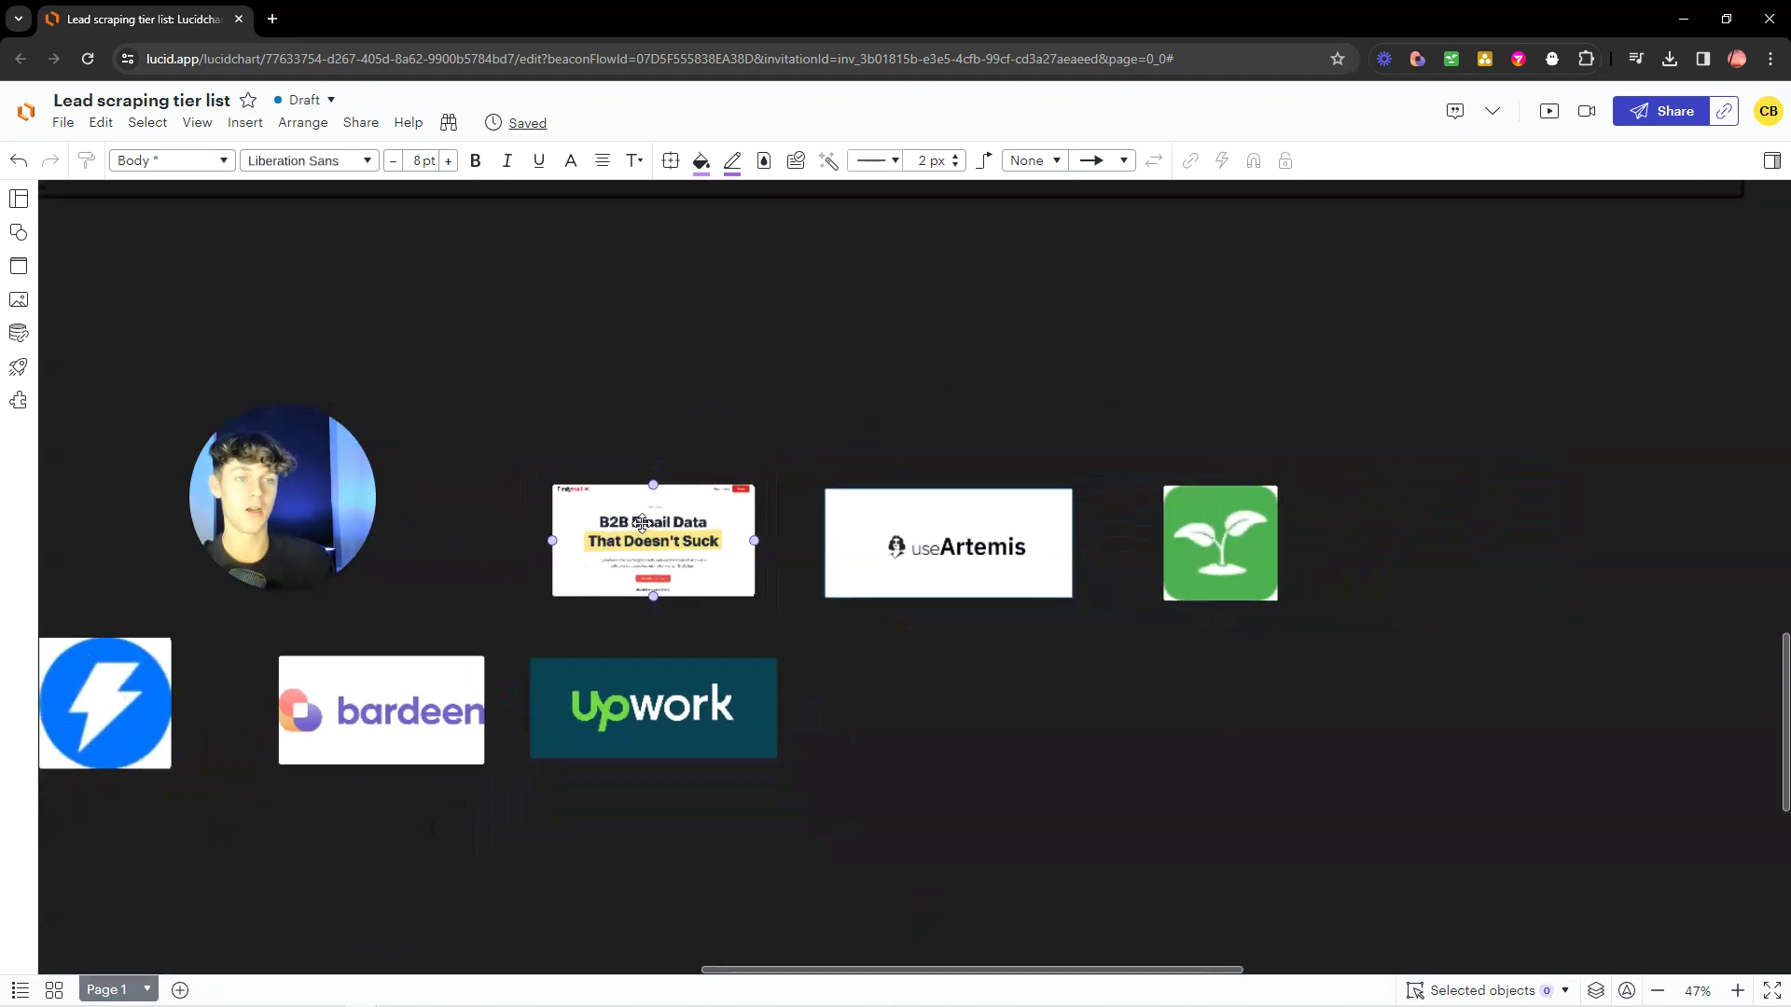
scroll(640, 537, "down", 1)
scroll(640, 538, "up", 4)
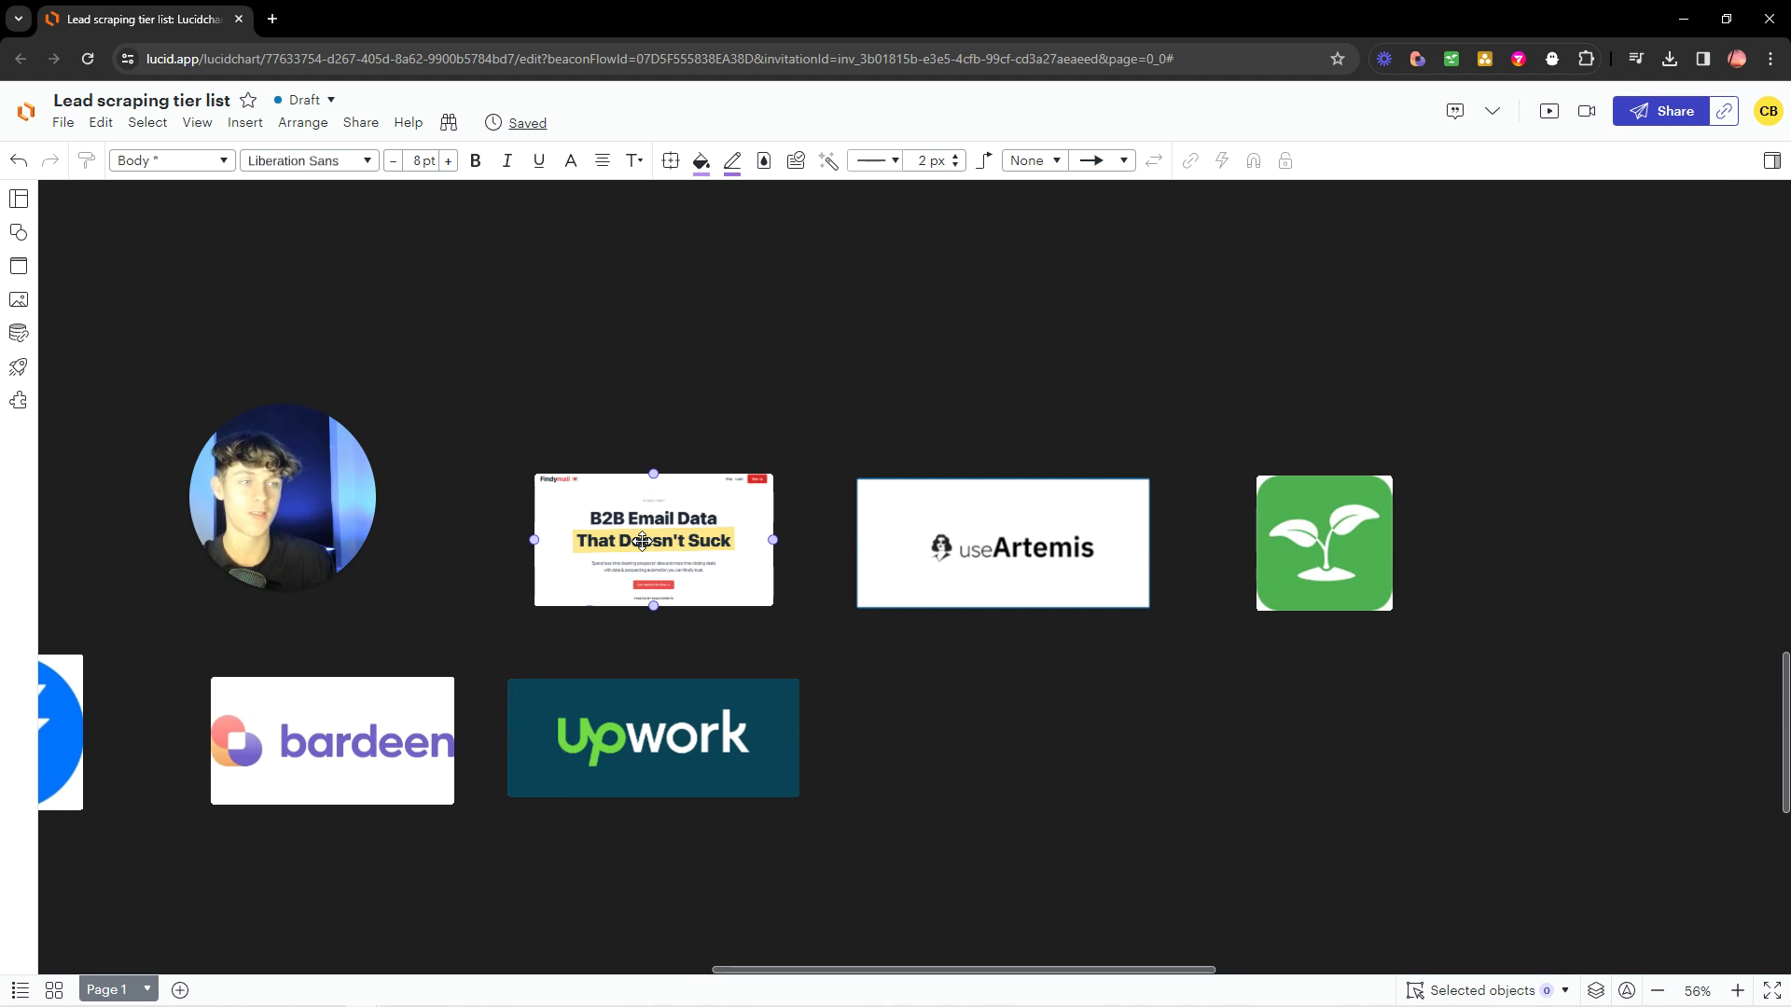
scroll(644, 539, "down", 3)
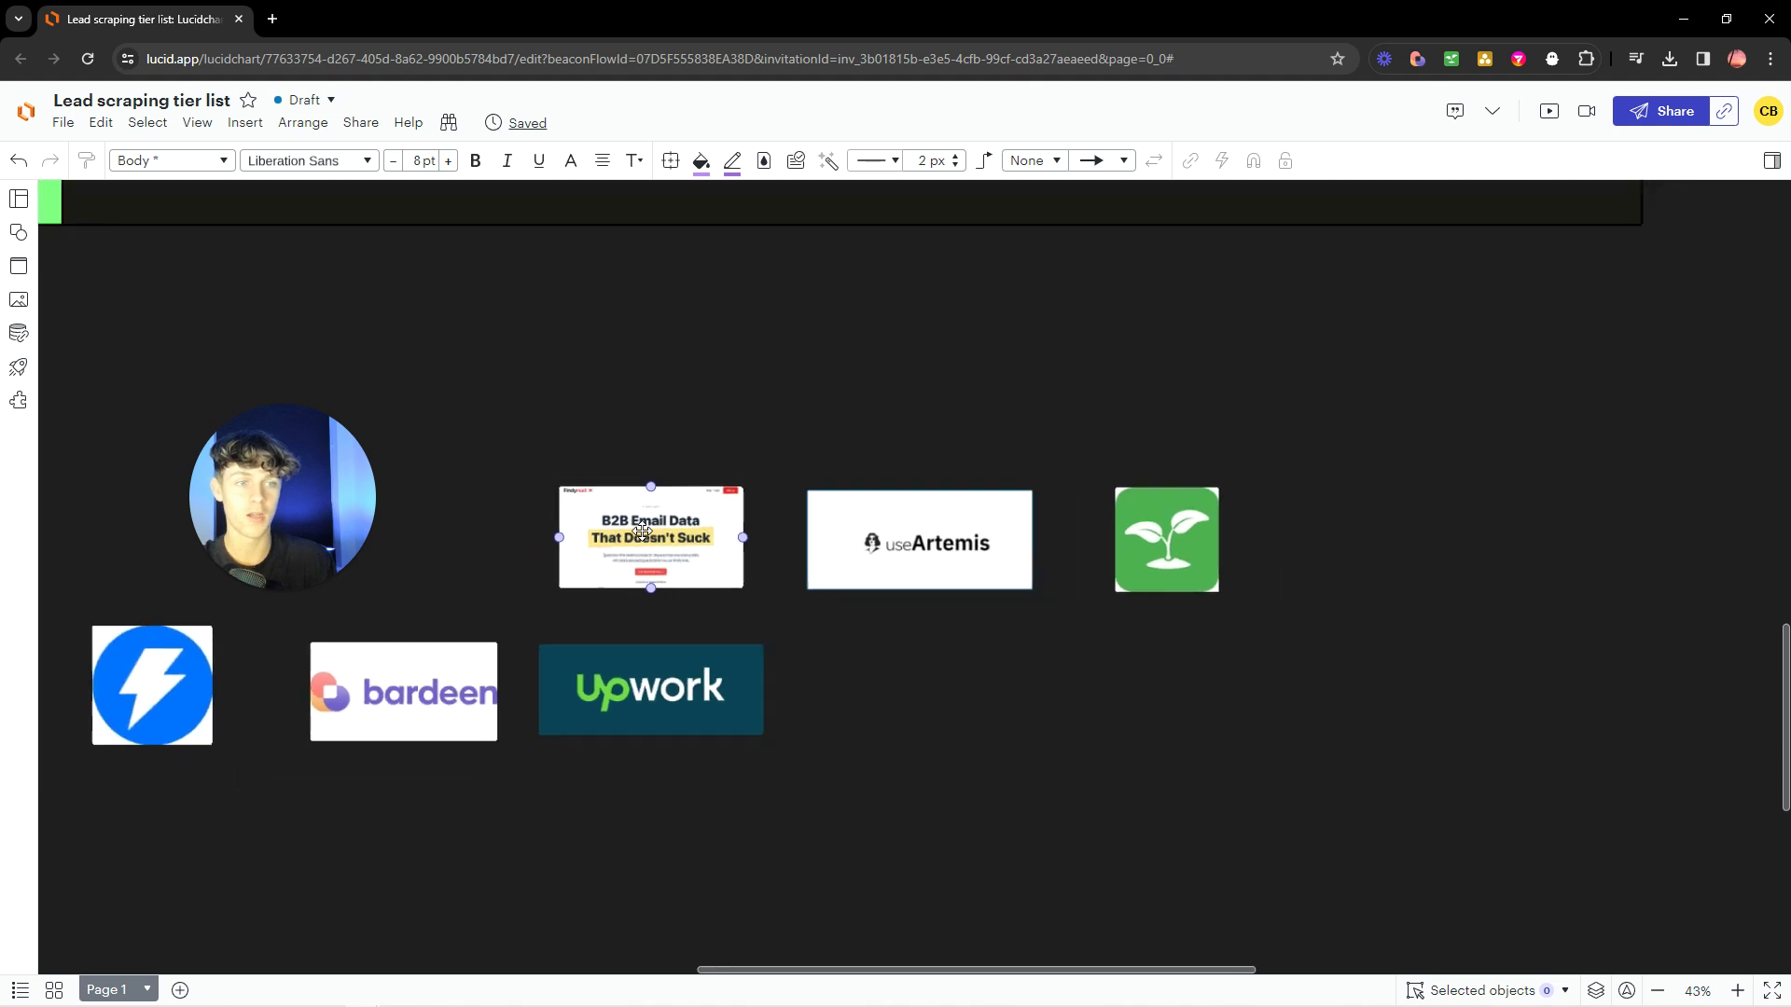
scroll(668, 501, "down", 4)
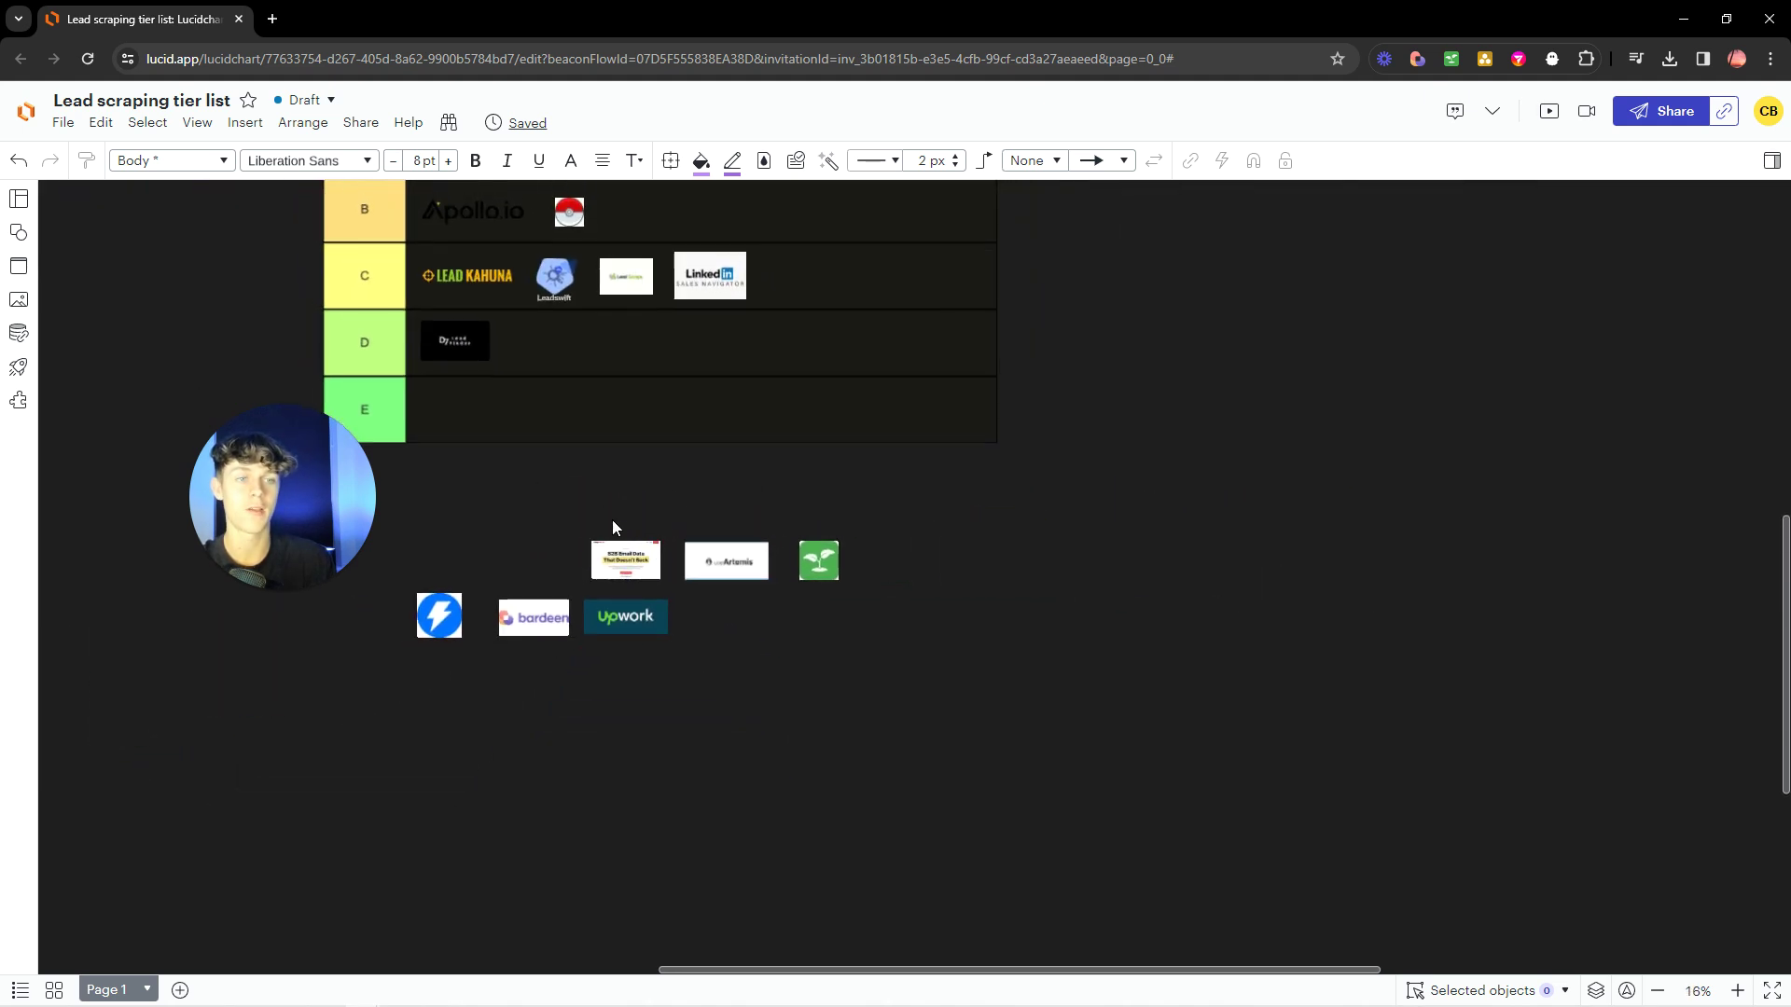
Move the Findymail image from the pool onto the border between the A and B tier rows, beyond the Poké Ball logo.
scroll(628, 612, "up", 2)
left_click(618, 668)
left_click_drag(618, 668, 644, 301)
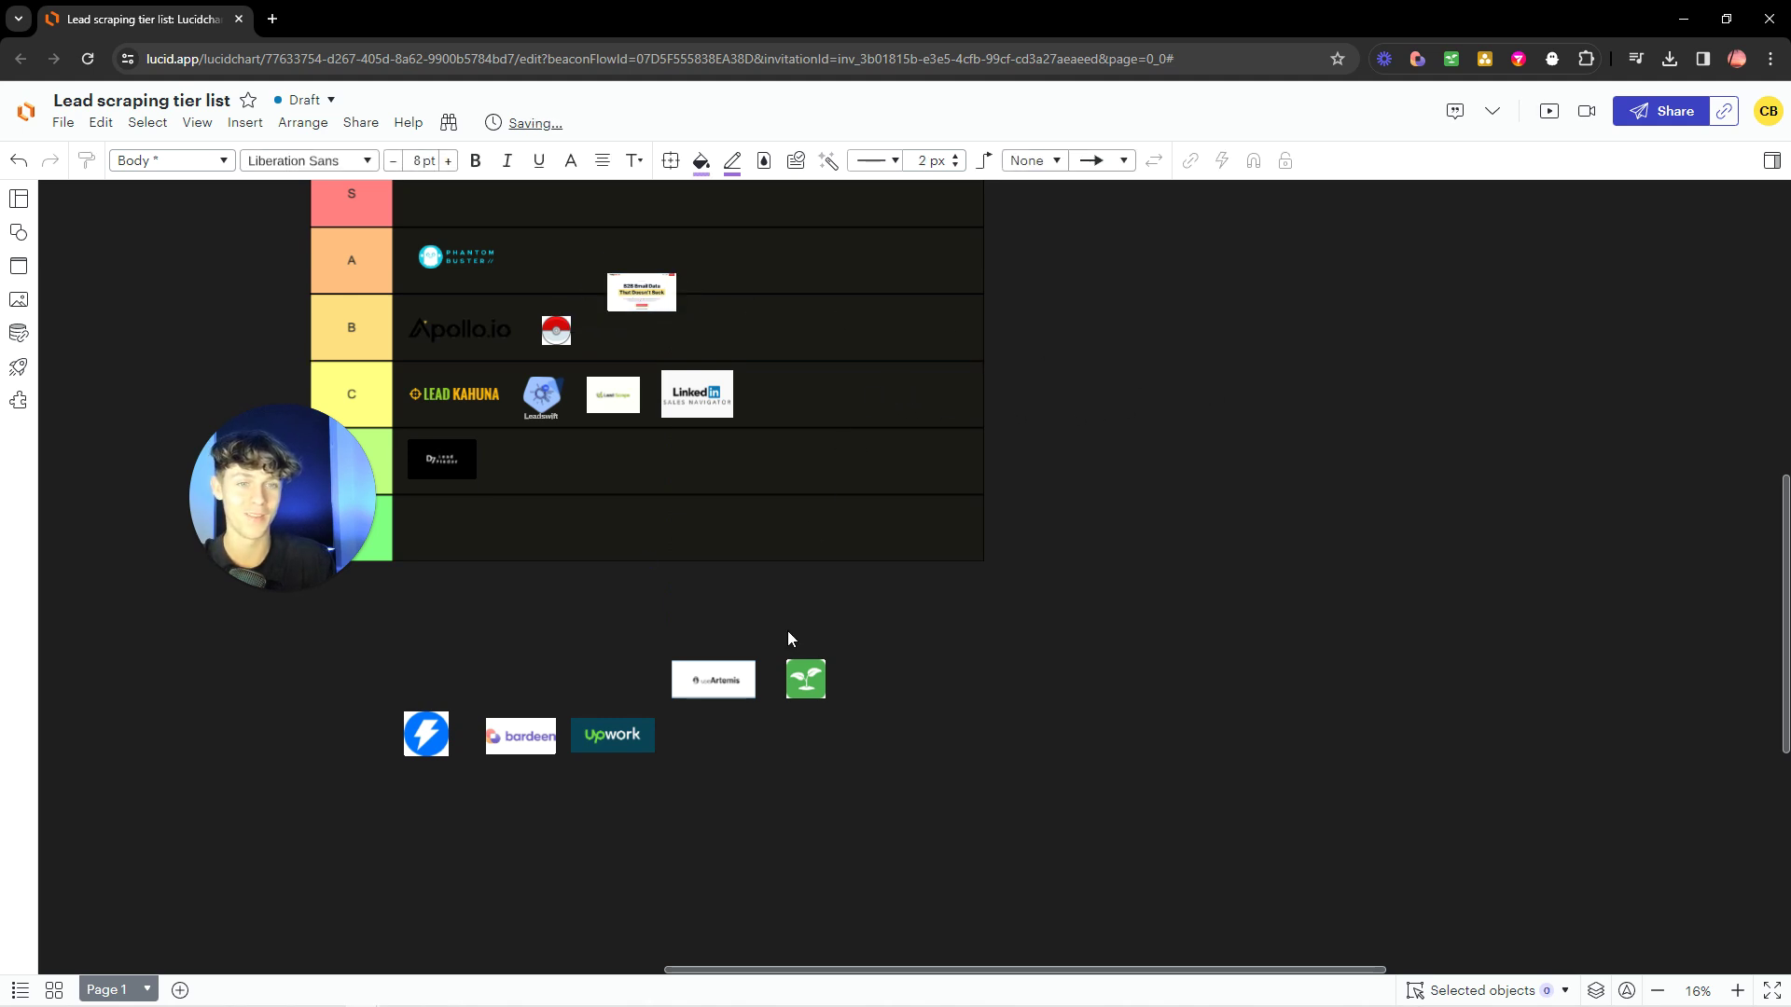
Move the useArtemis logo from the pool into the B tier row, beyond the Findymail image.
left_click(719, 688)
scroll(718, 695, "up", 2)
scroll(713, 698, "up", 4)
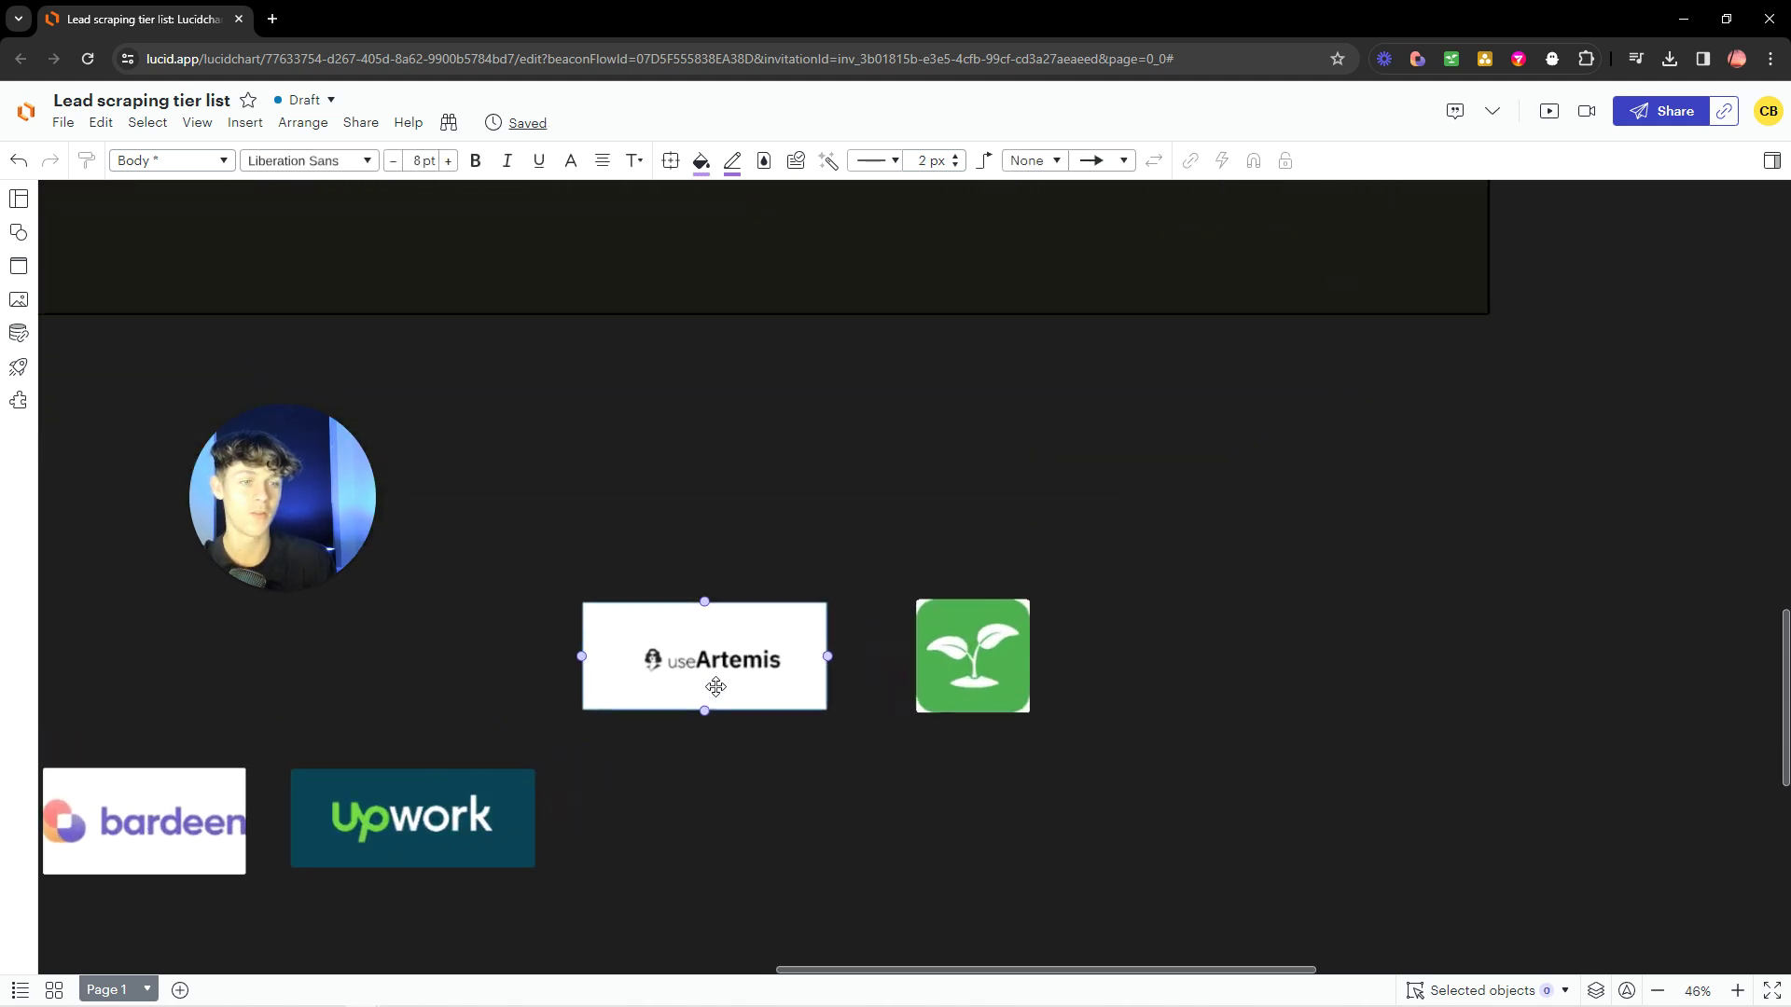
scroll(569, 673, "down", 4)
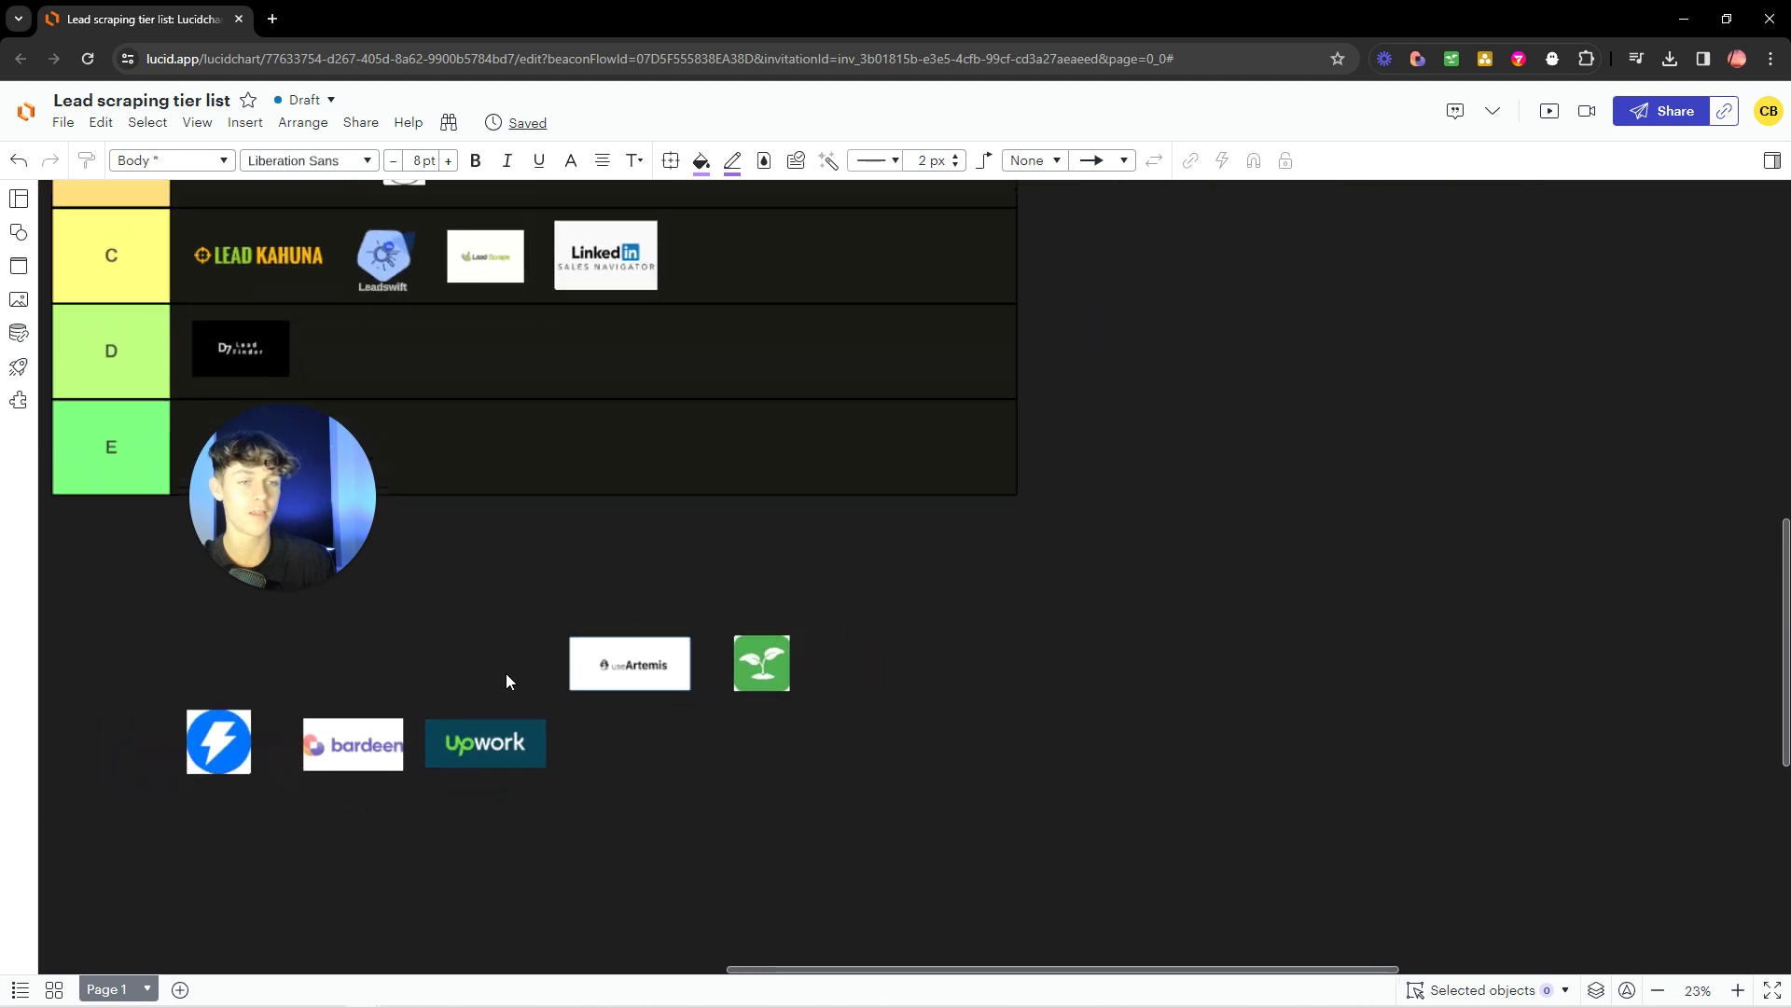
left_click_drag(507, 680, 789, 715)
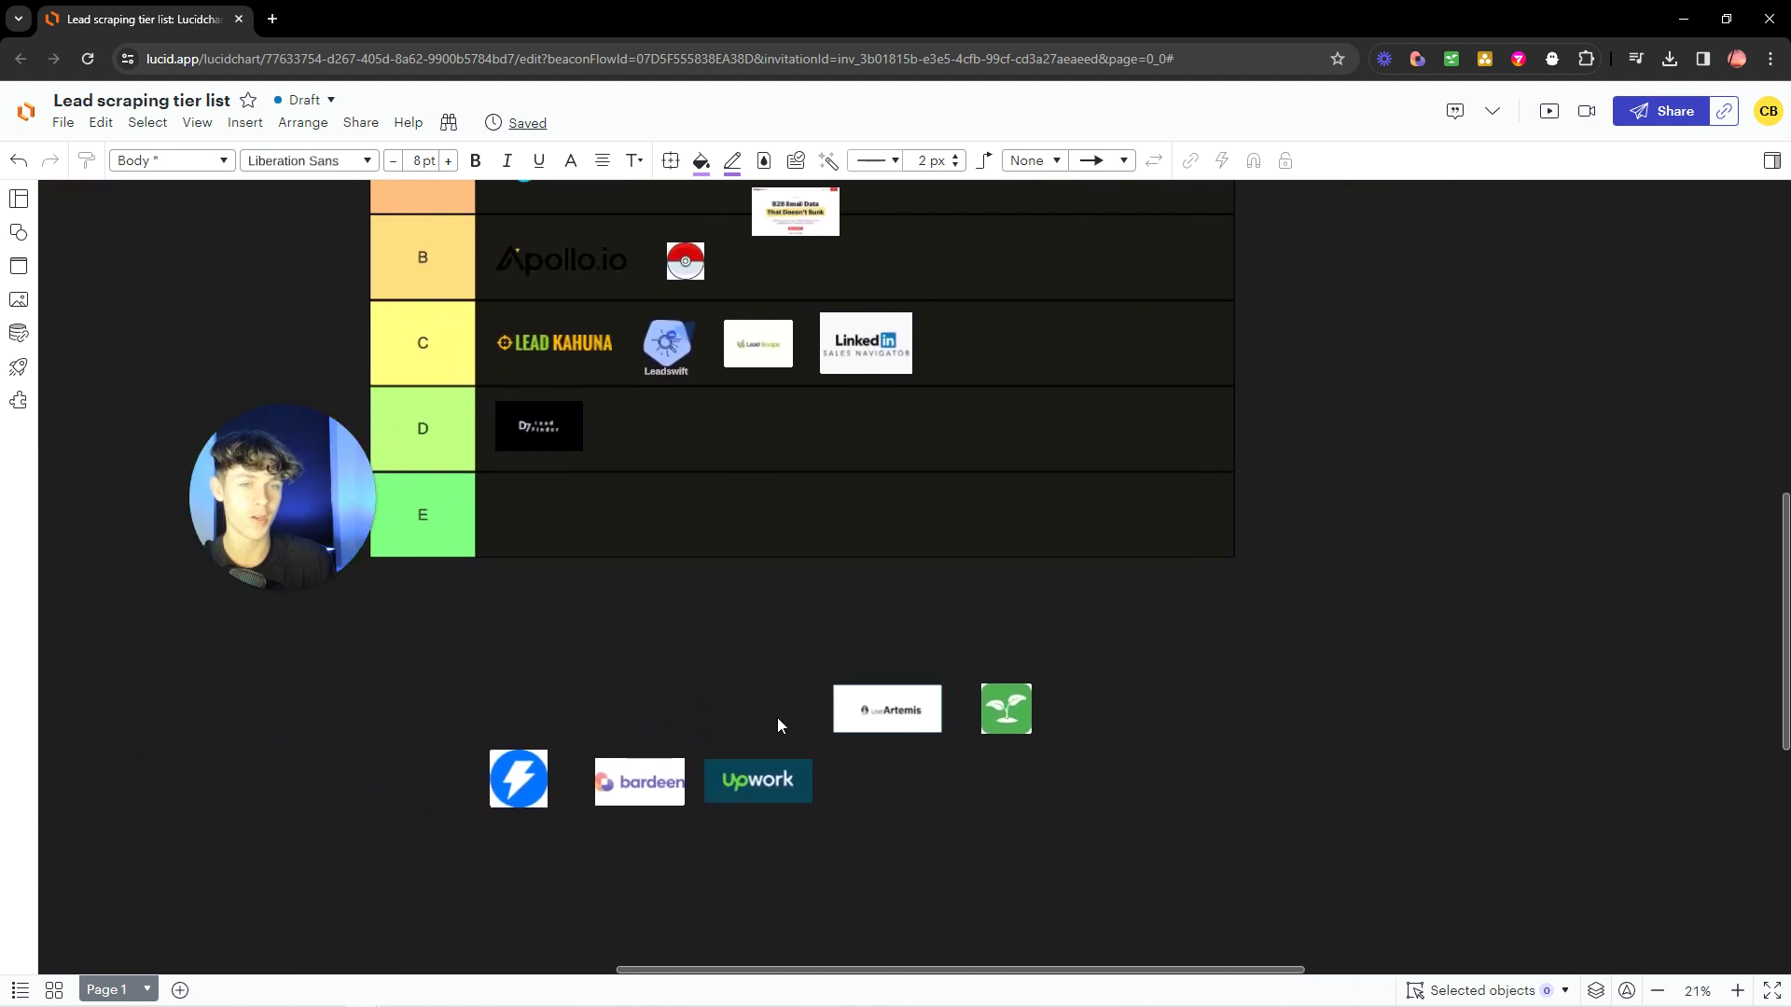
left_click(881, 706)
scroll(746, 666, "down", 2)
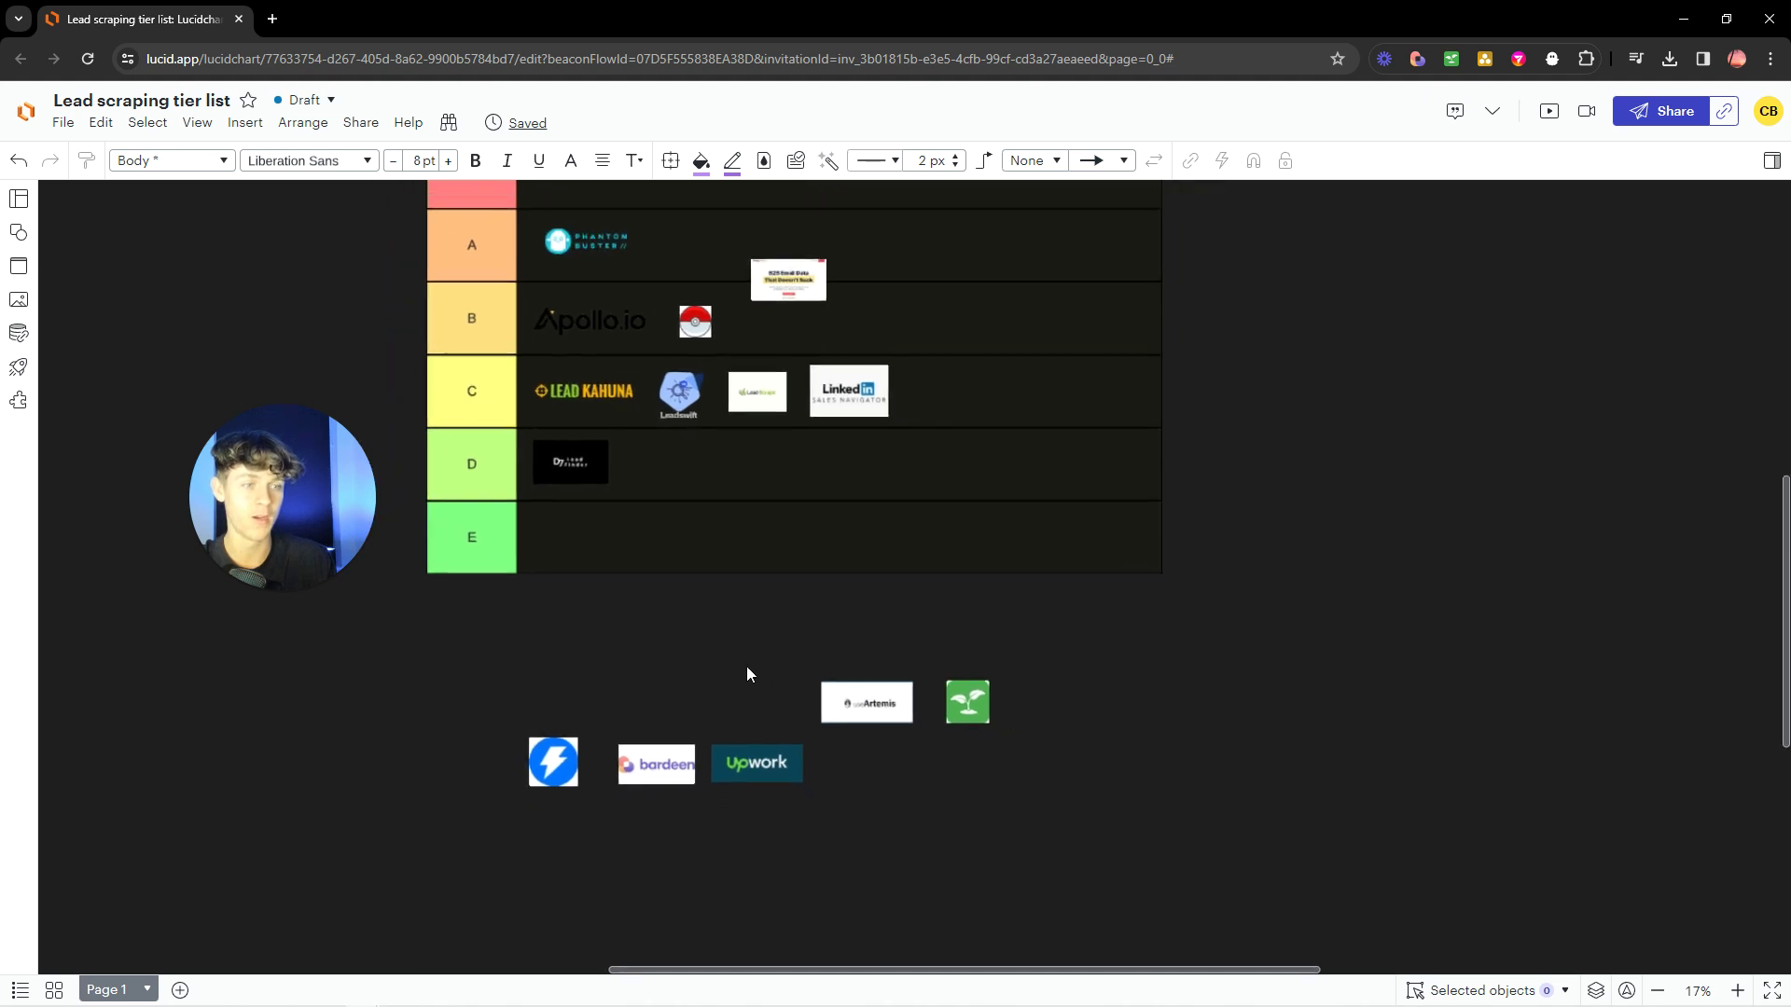
left_click(821, 737)
scroll(793, 728, "up", 3)
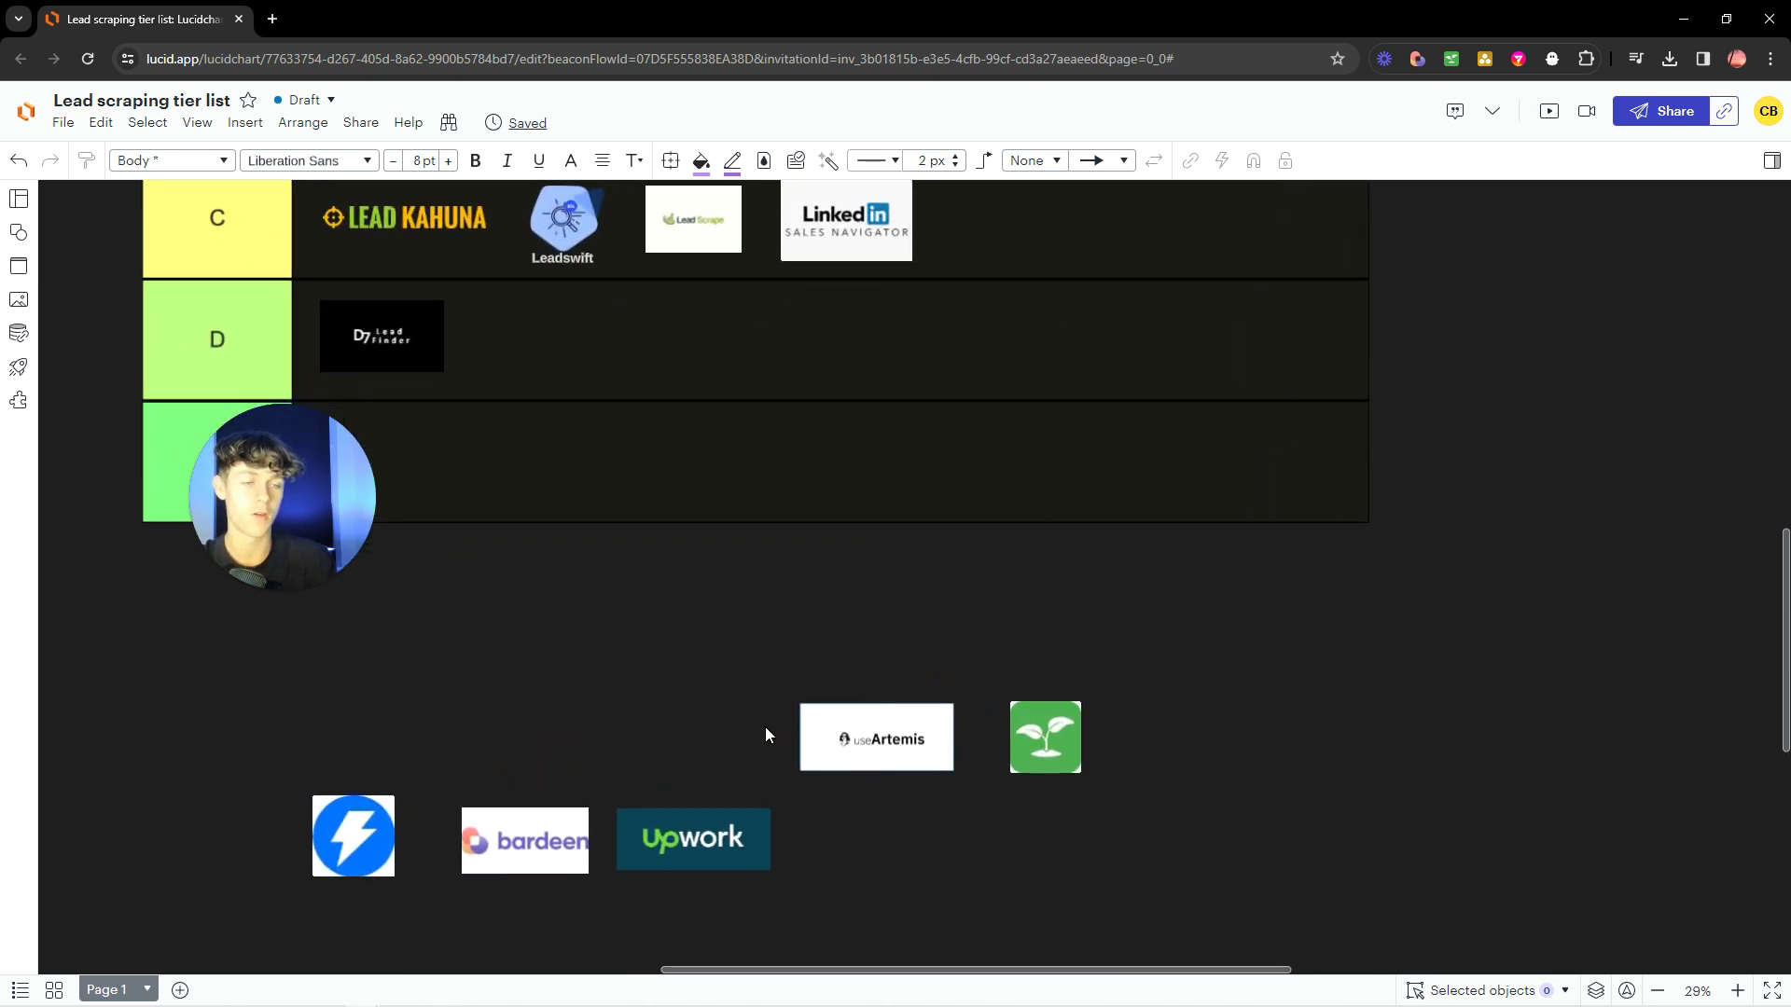
scroll(765, 726, "down", 3)
left_click_drag(800, 744, 859, 380)
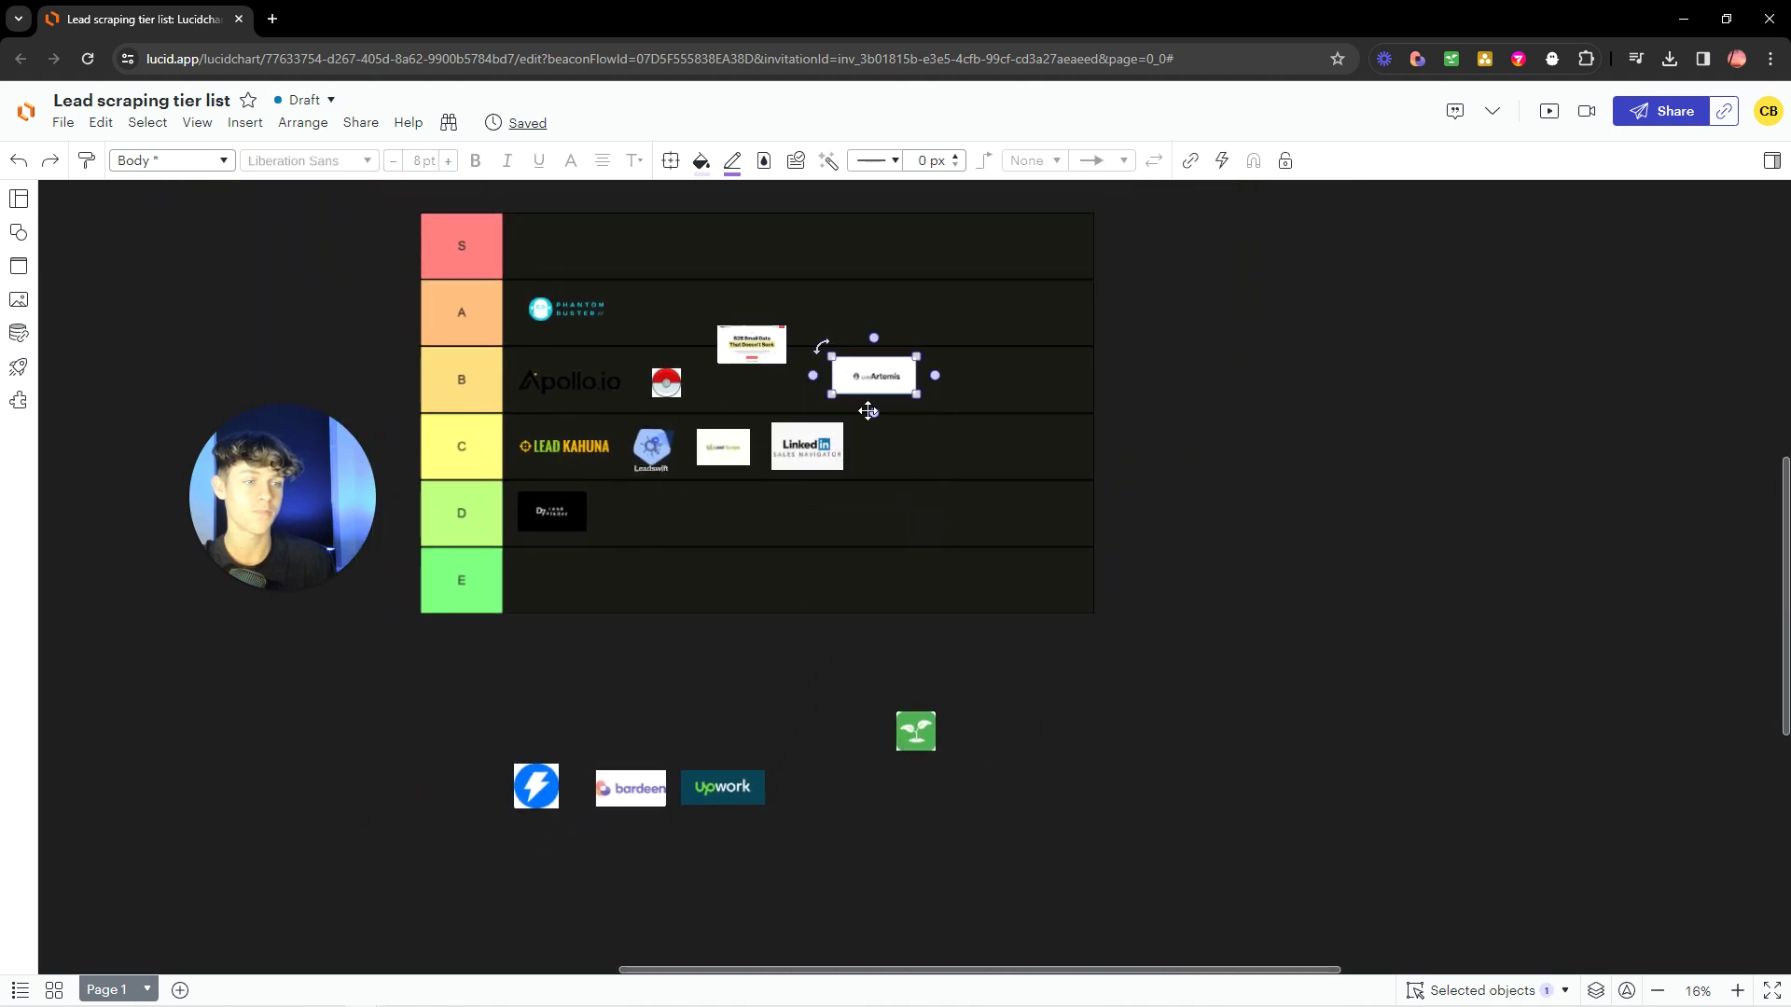
Move the green sprout logo from the pool to the start of the E tier row.
left_click(916, 731)
scroll(916, 732, "up", 3)
left_click_drag(822, 650, 1014, 805)
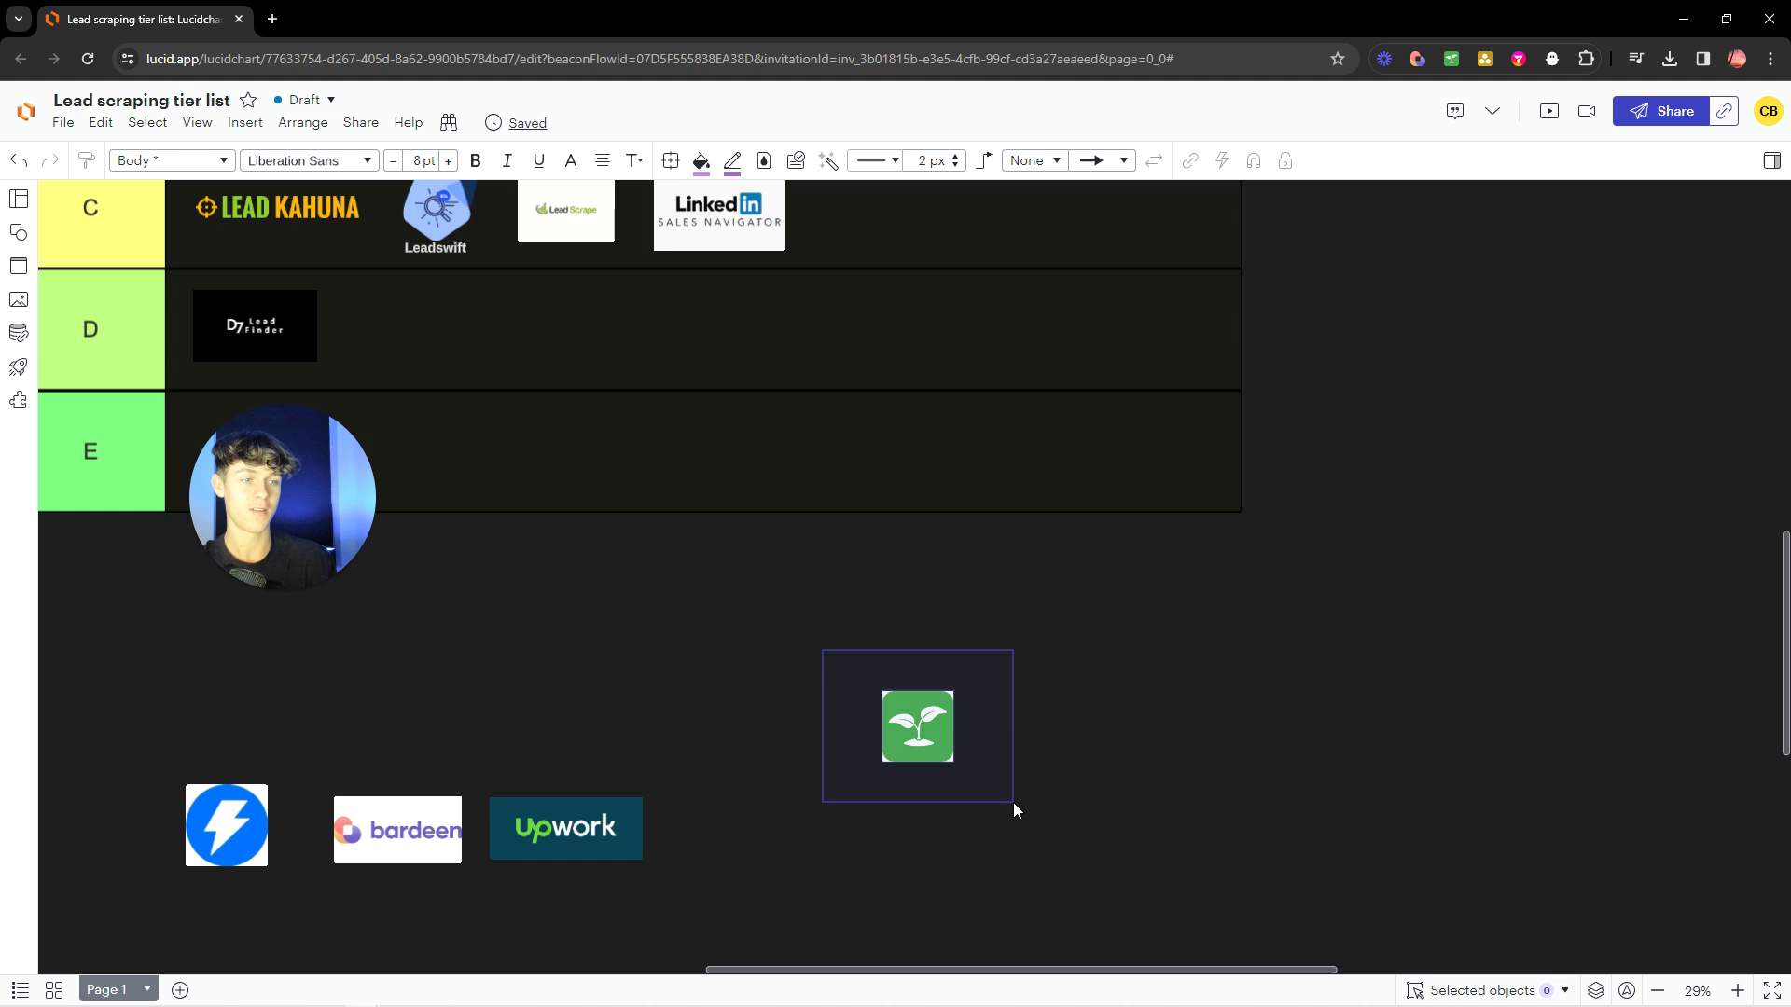
left_click_drag(1013, 802, 1013, 802)
left_click(1095, 736)
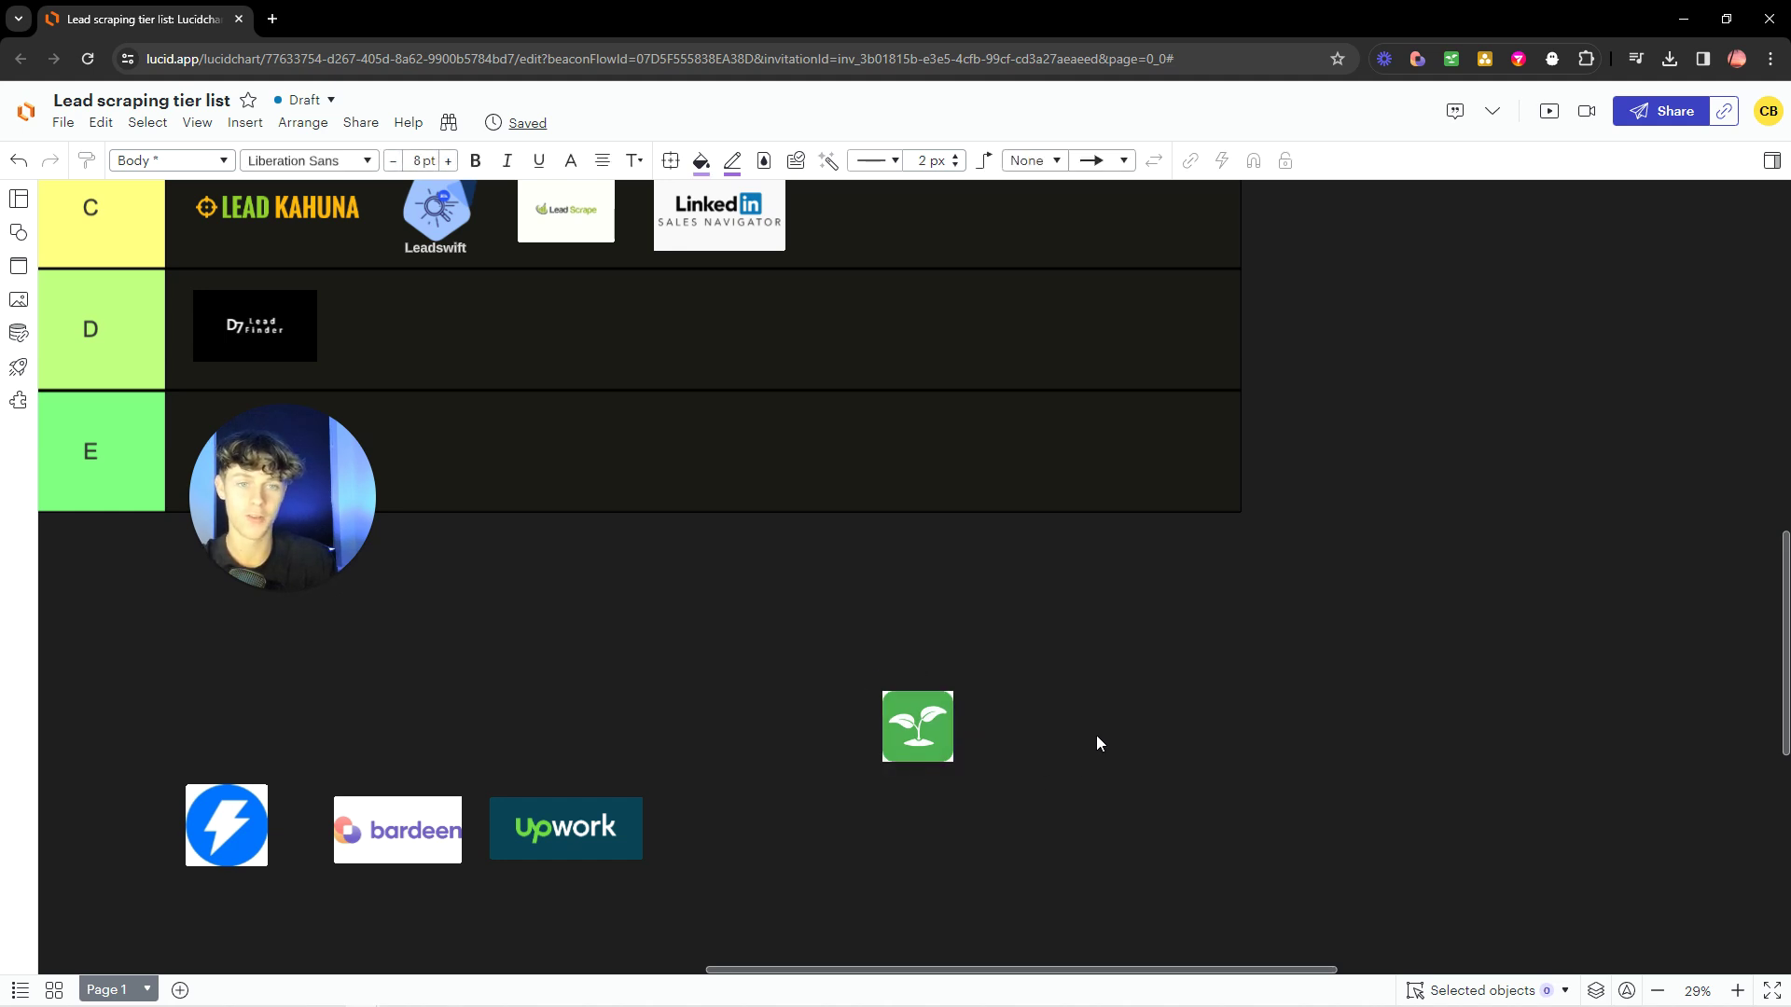
scroll(1016, 767, "down", 3)
left_click(972, 744)
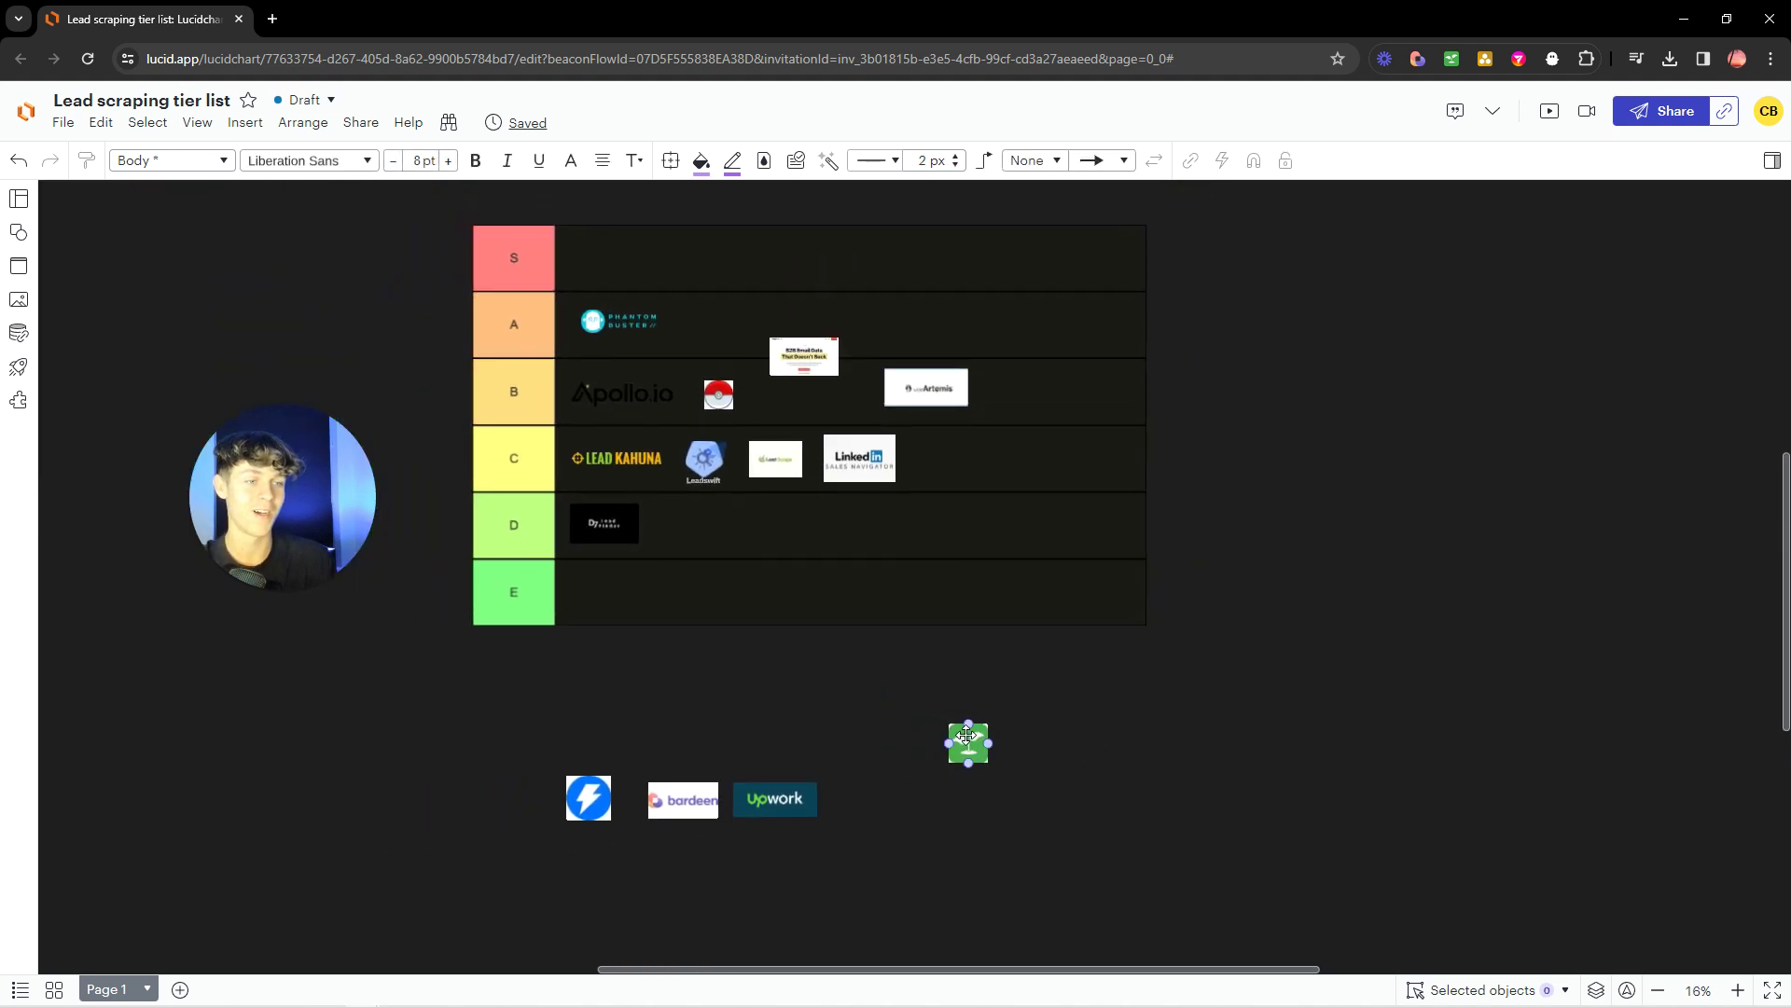
left_click_drag(976, 745, 598, 590)
left_click(627, 679)
left_click(811, 710)
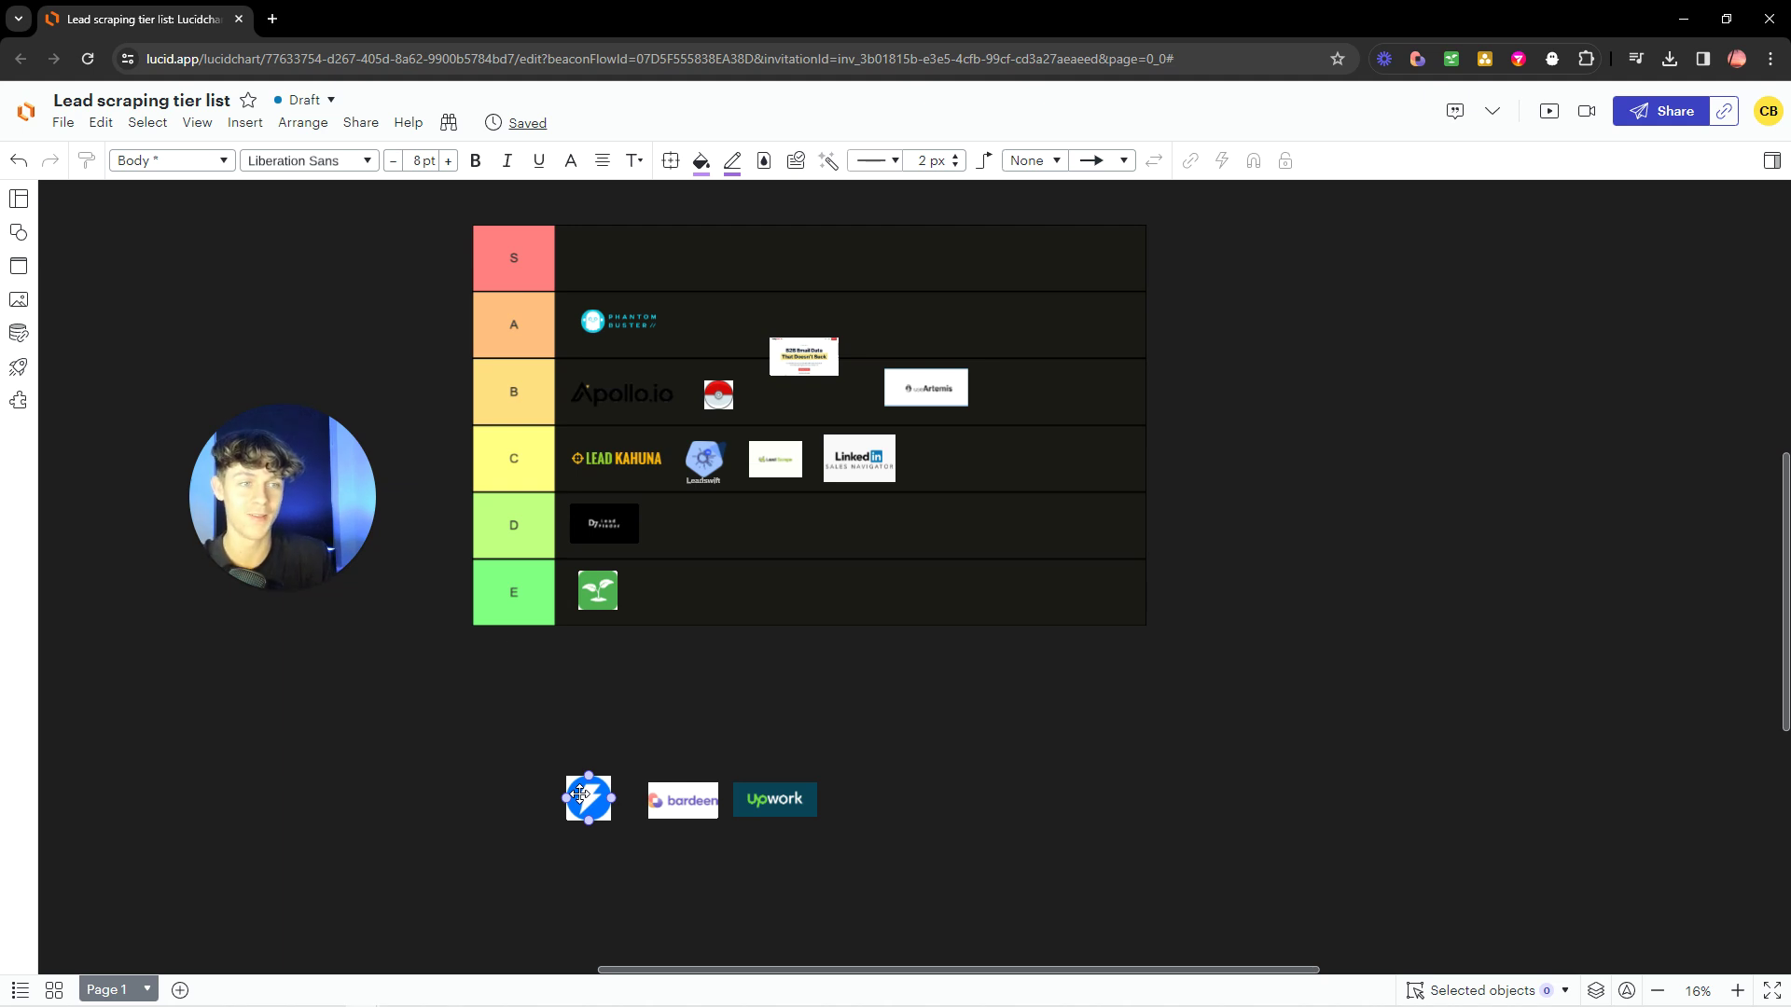
Move the blue lightning bolt logo from the pool into the D tier row, beyond the D7 Lead Finder logo.
left_click_drag(580, 795, 681, 526)
left_click(768, 750)
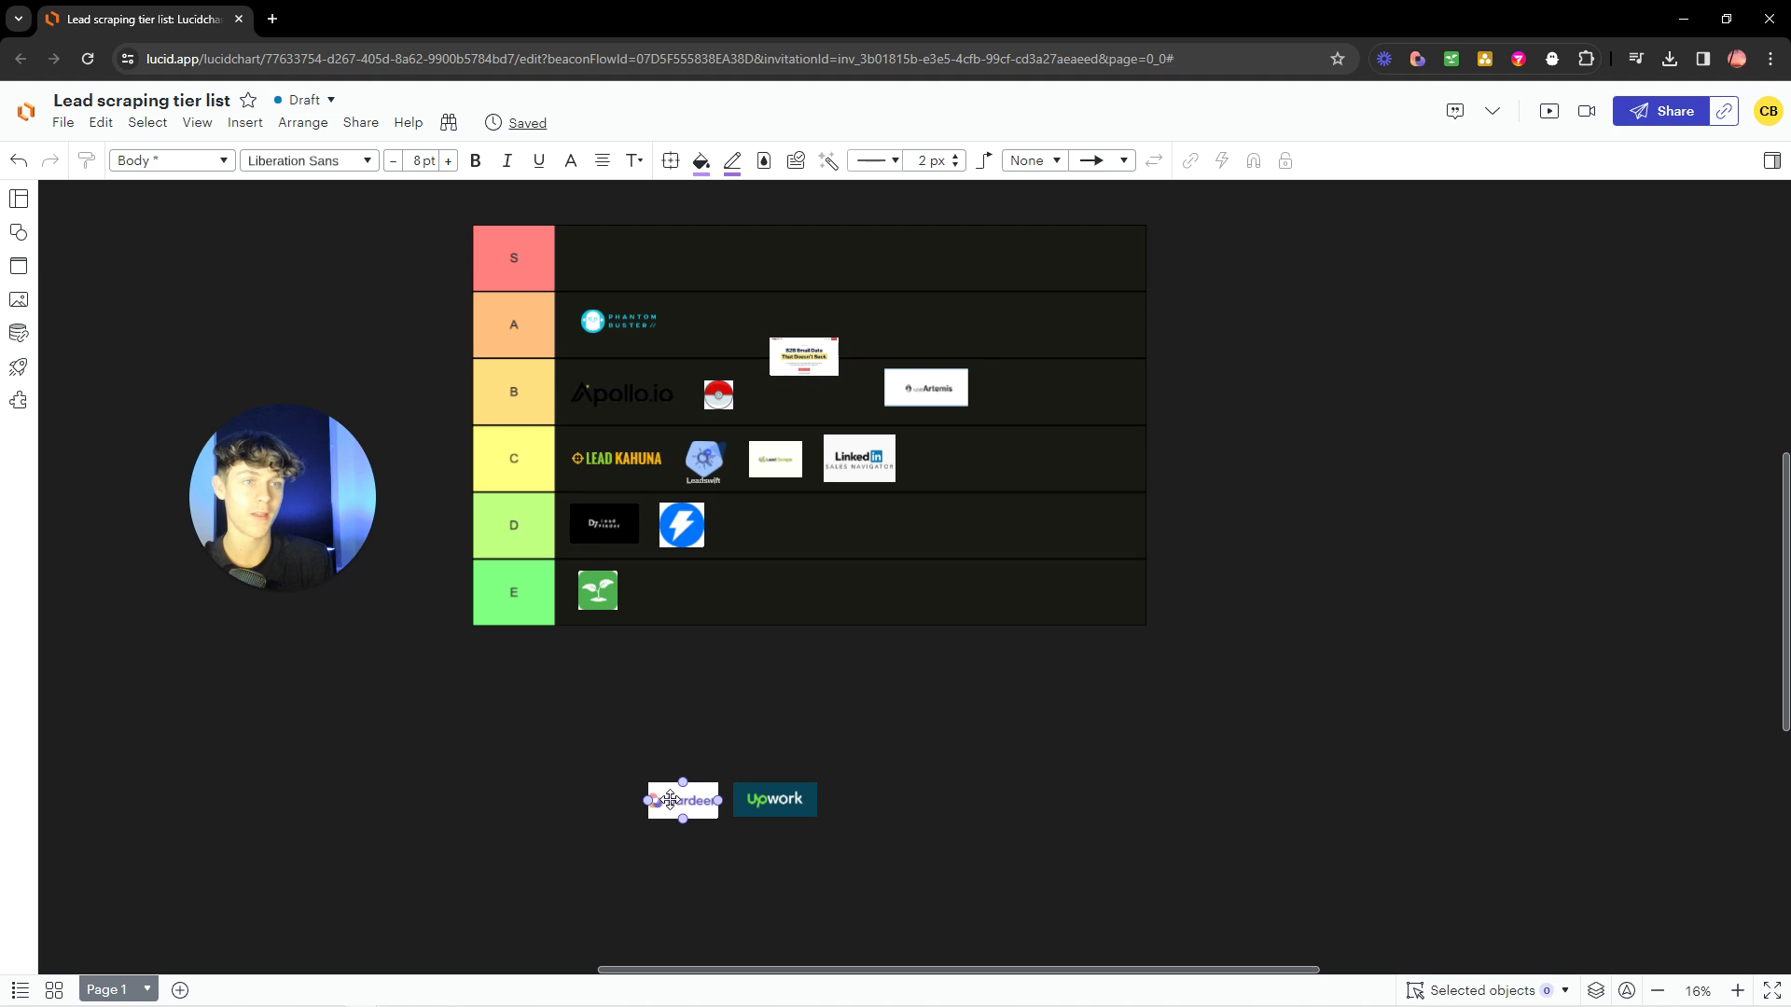
Move the Bardeen logo from the pool into the B tier row, beyond the useArtemis logo.
left_click(680, 800)
left_click_drag(680, 801, 1025, 389)
left_click_drag(716, 756, 836, 841)
left_click(860, 757)
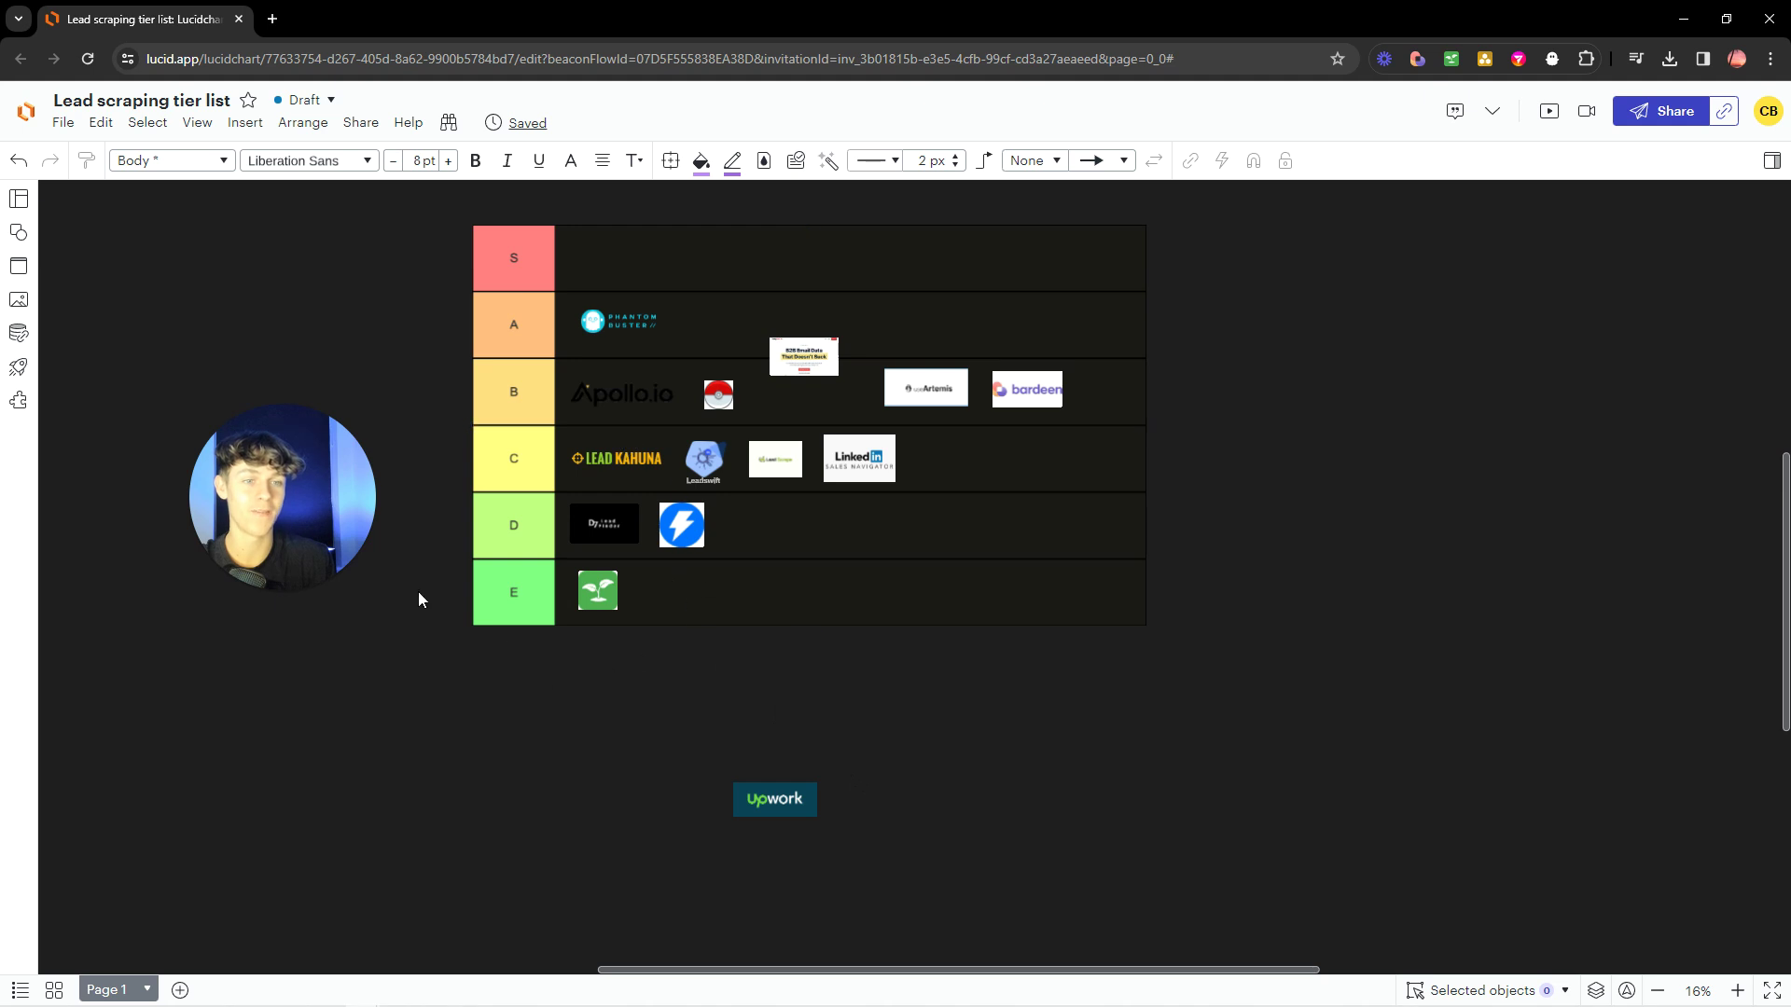
left_click_drag(416, 594, 1170, 304)
left_click(1293, 363)
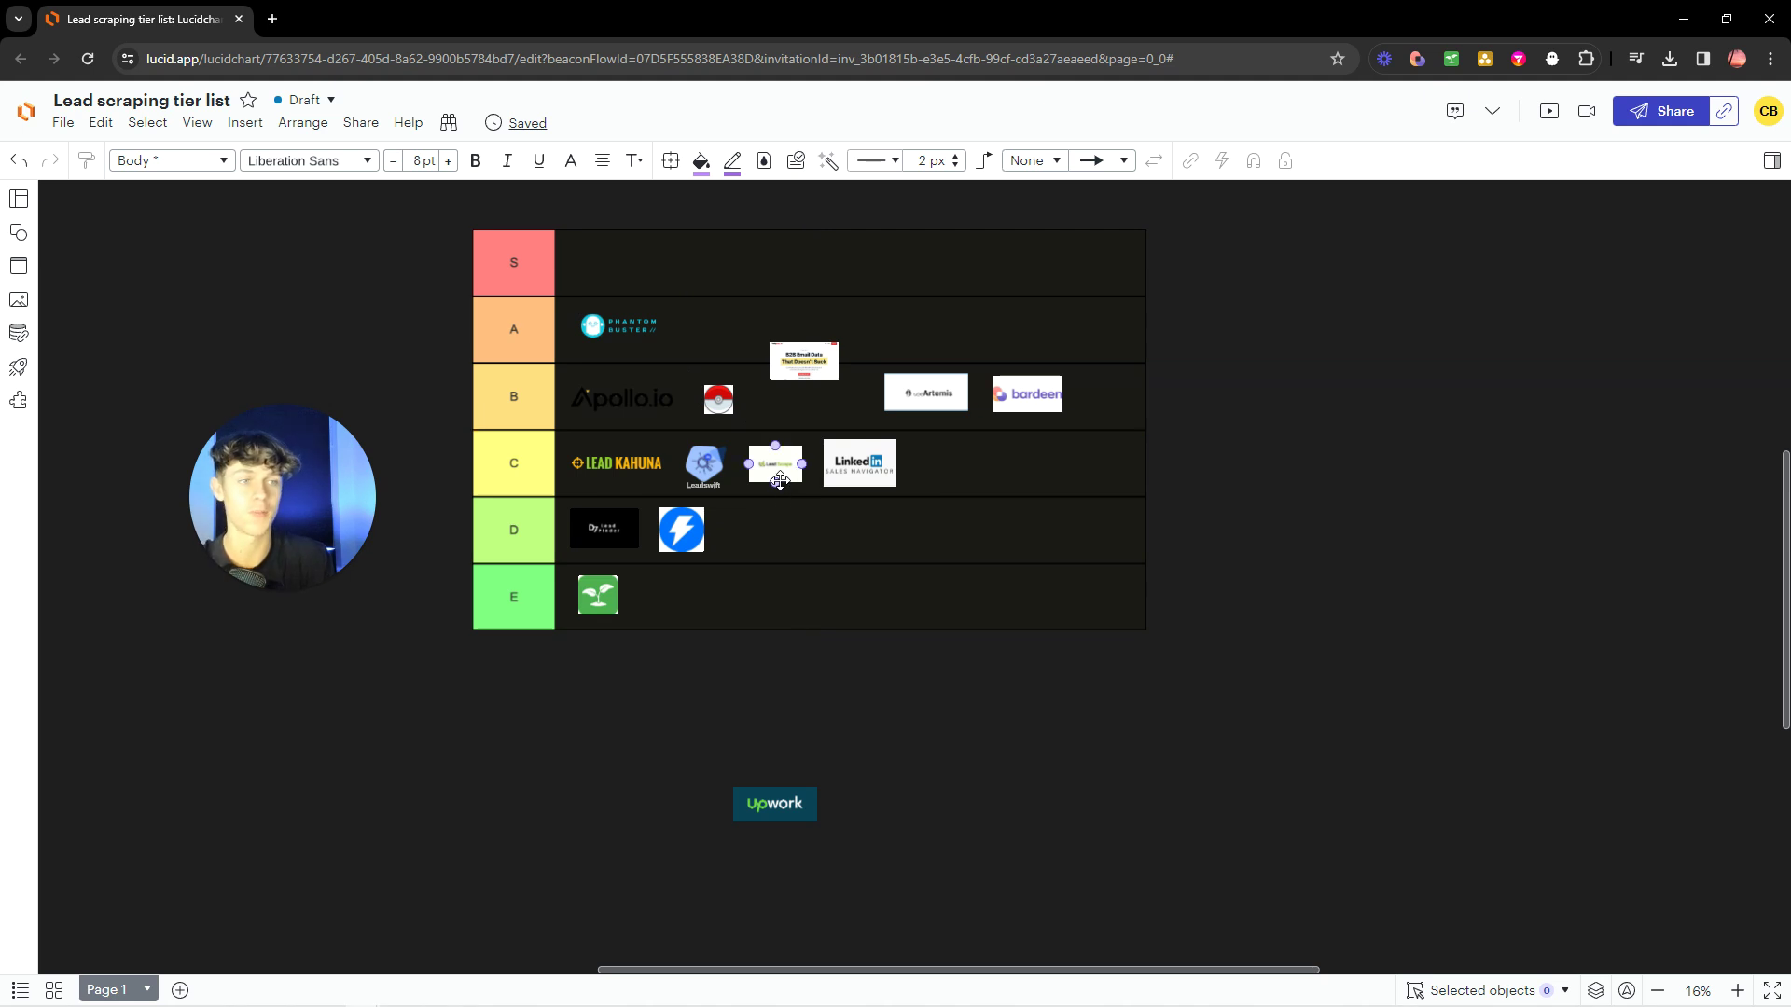
left_click(655, 687)
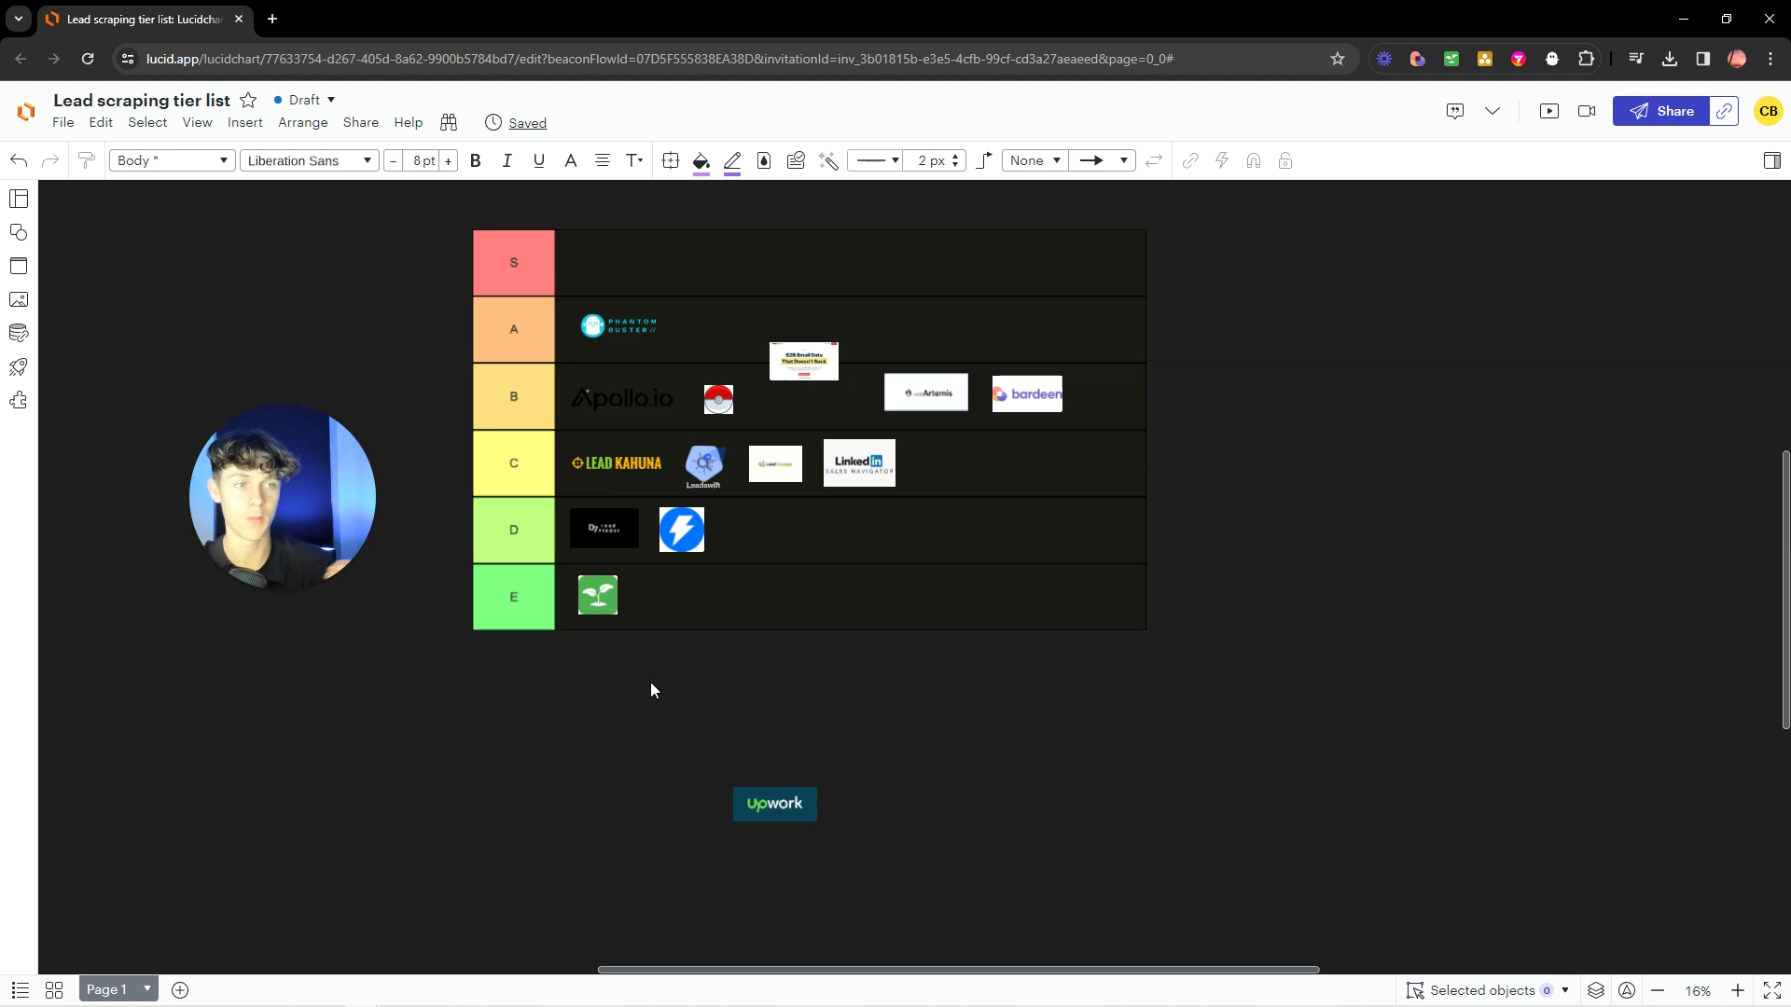
Move the Upwork logo from the pool onto the border between the S and A tier rows, beyond the PhantomBuster logo.
left_click_drag(772, 803, 702, 292)
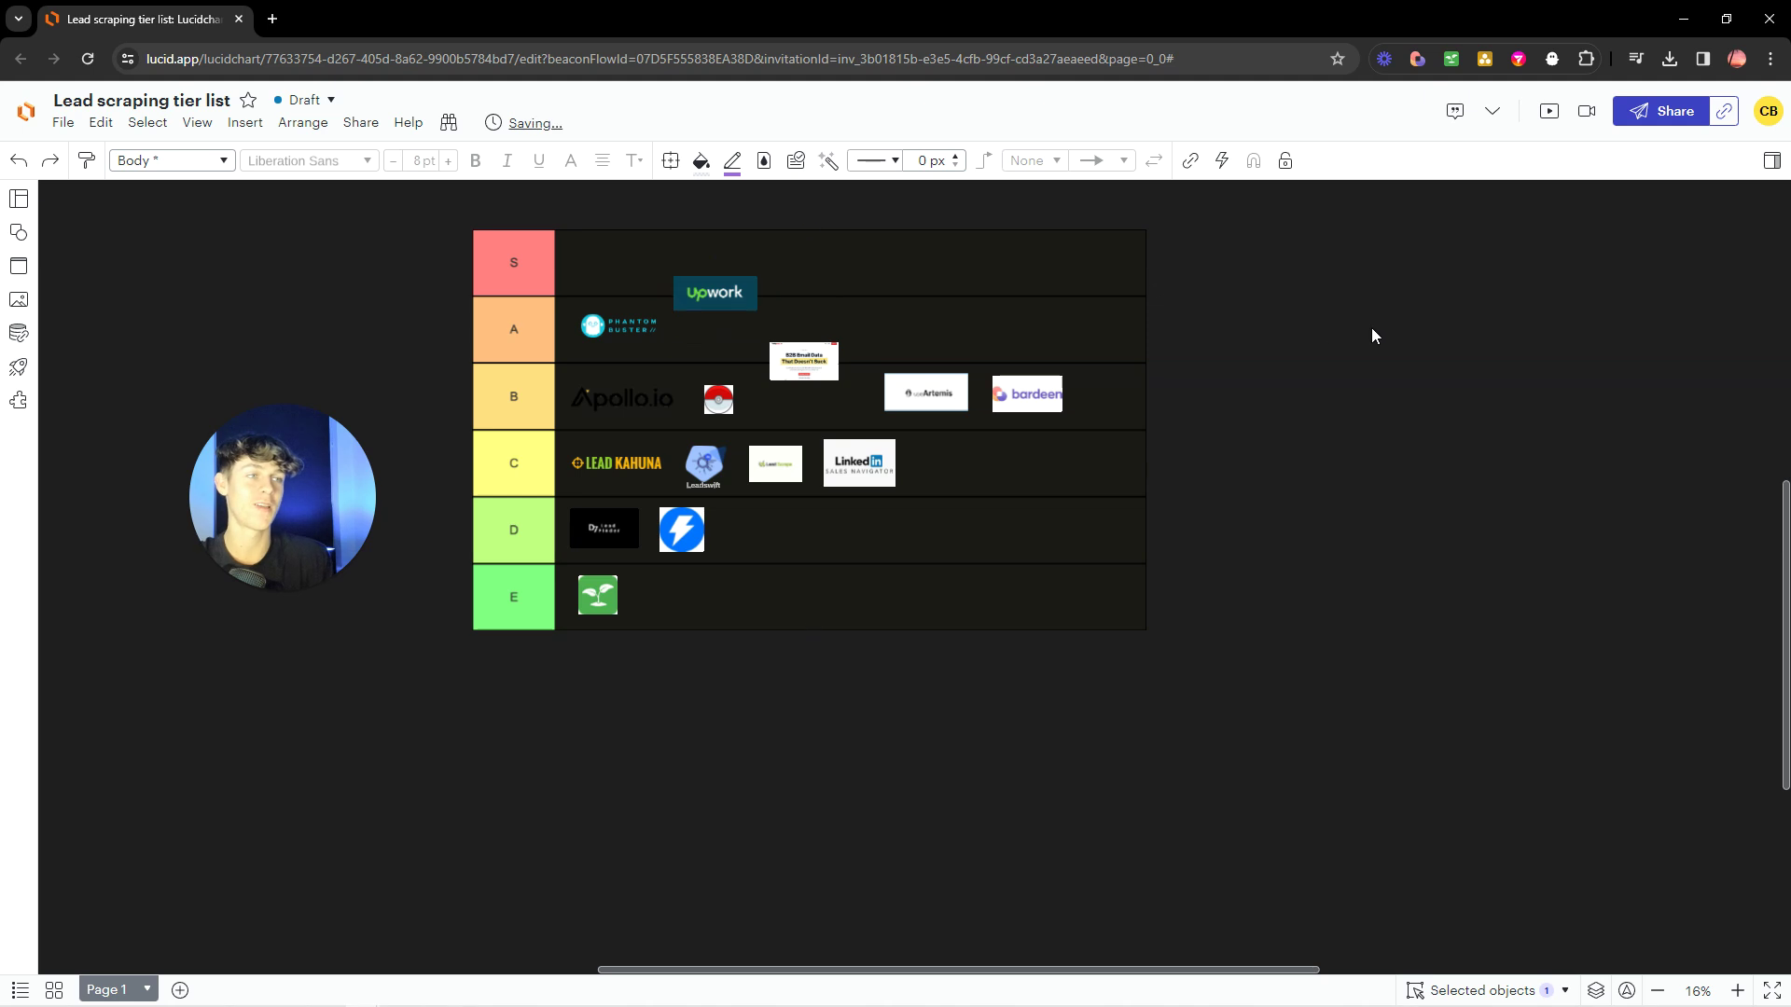
left_click(1362, 329)
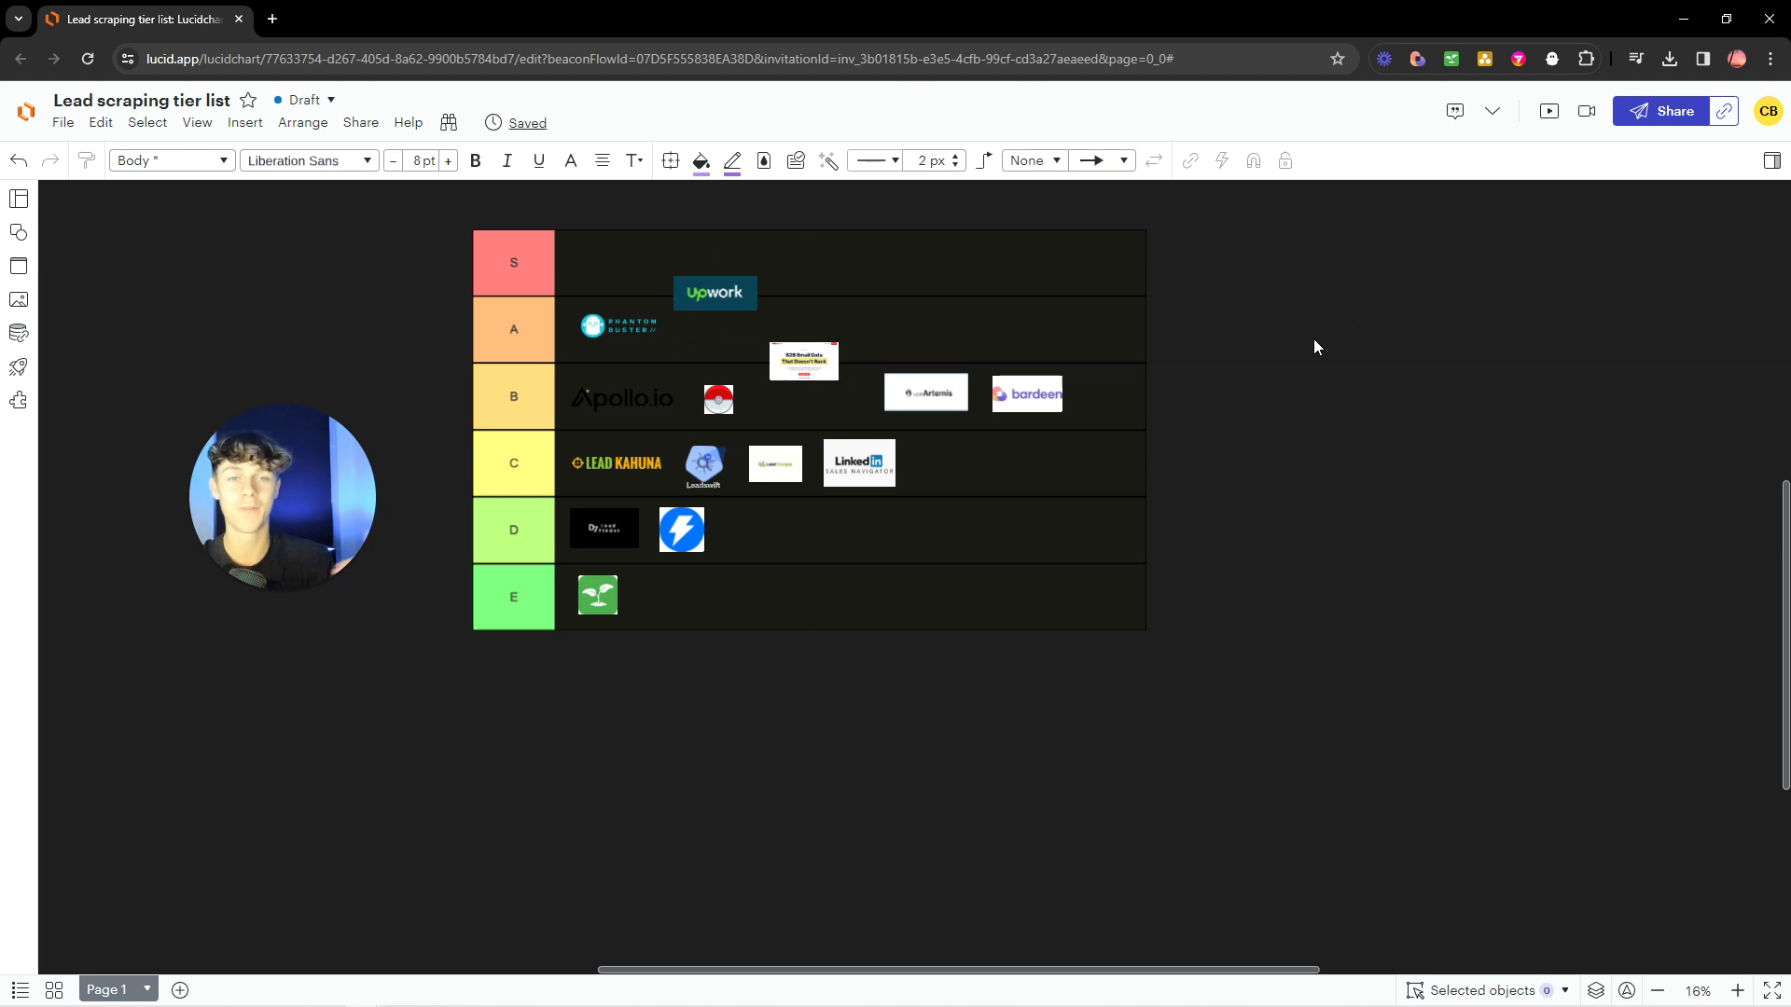
Review the logo placements across the S to E rows of the completed tier list.
left_click(799, 264)
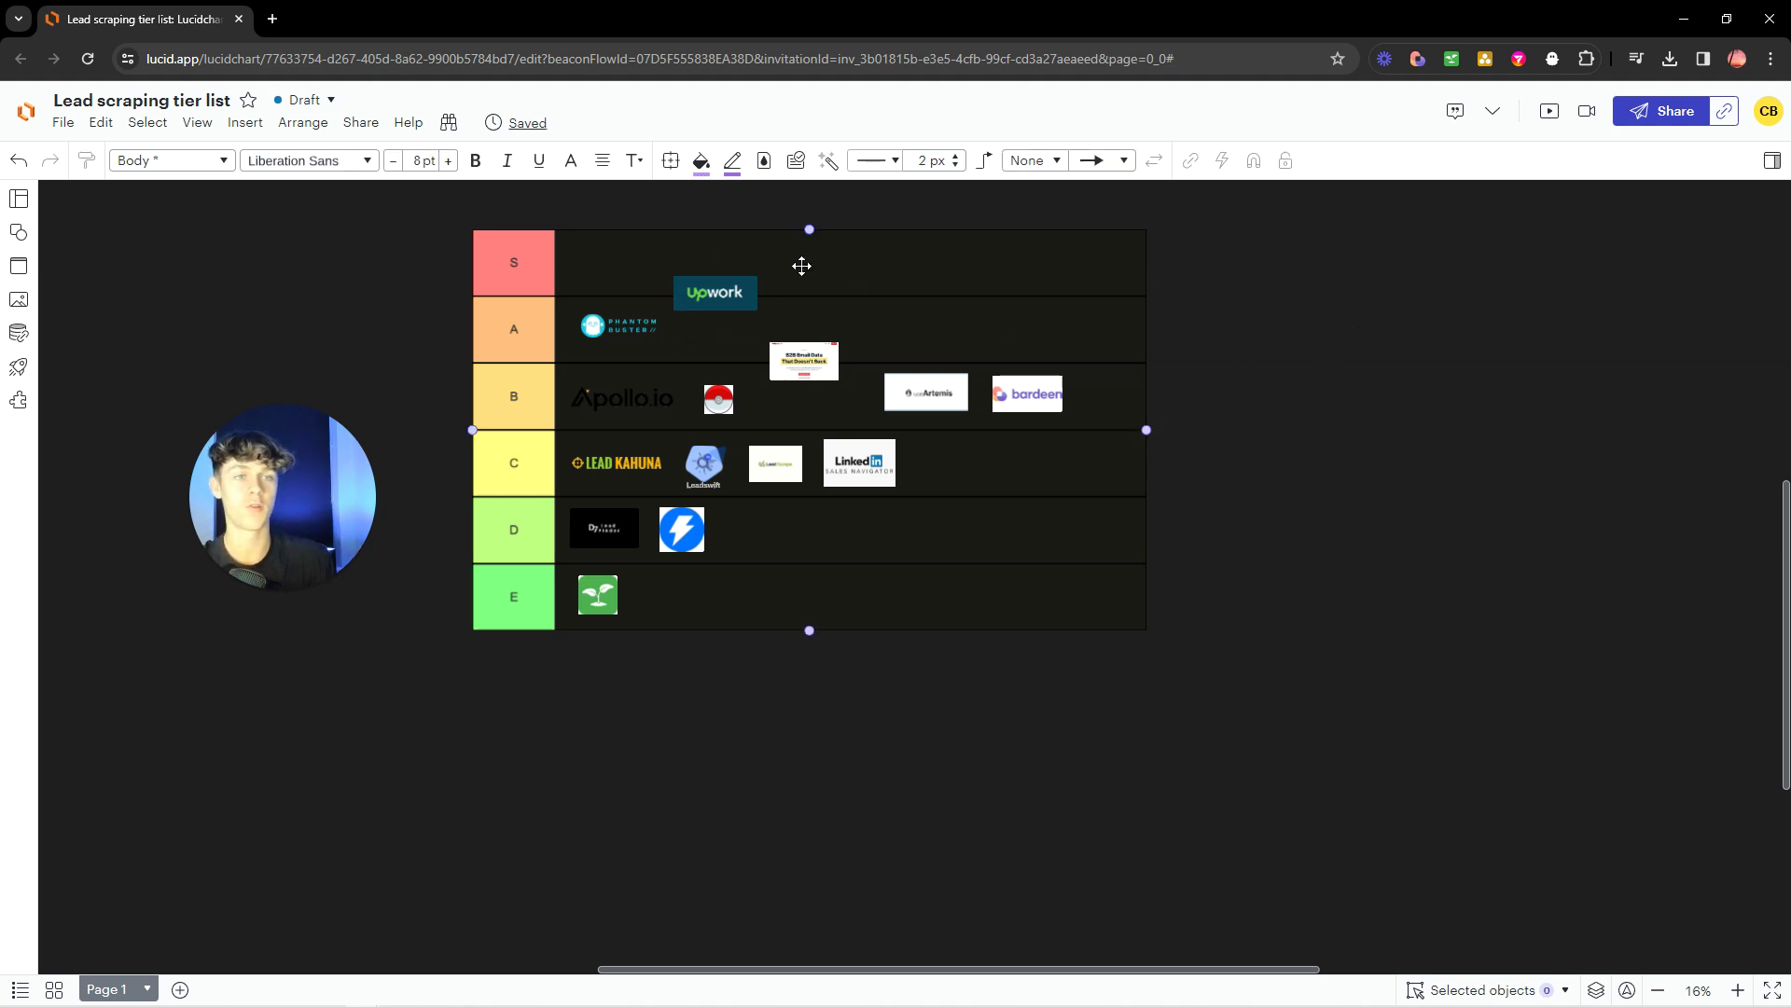
left_click(713, 300)
scroll(713, 300, "up", 2)
left_click(932, 308)
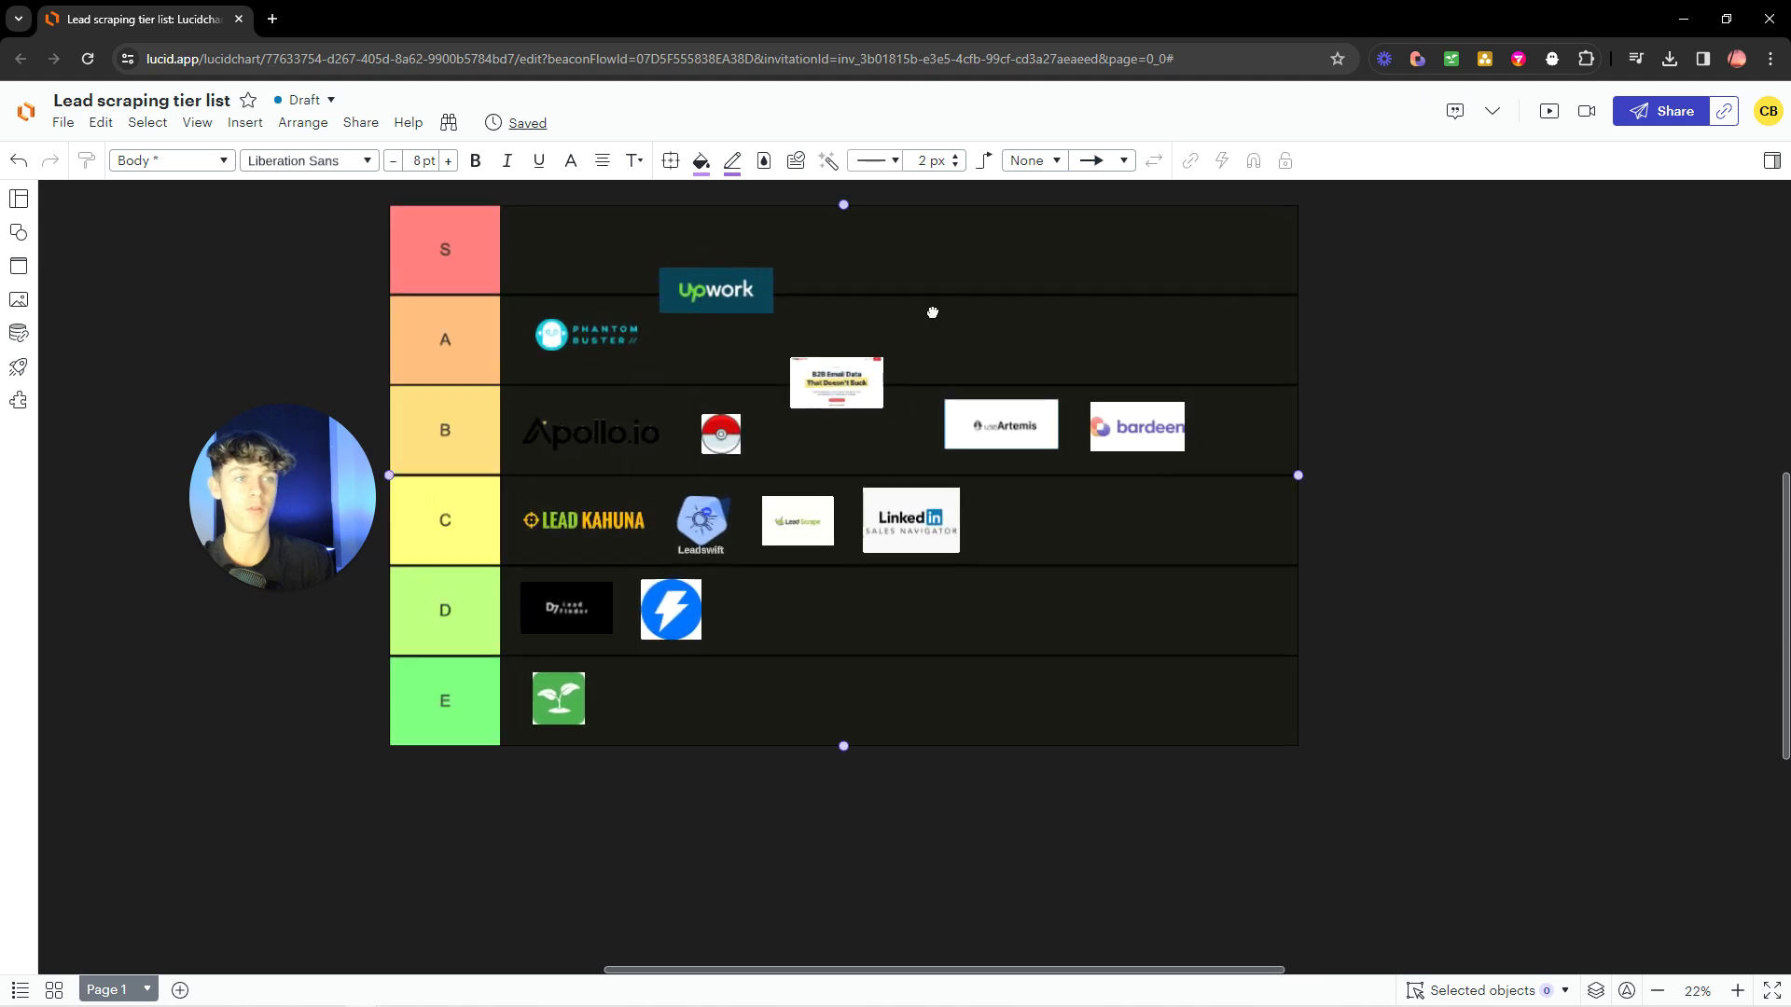
scroll(936, 336, "up", 1)
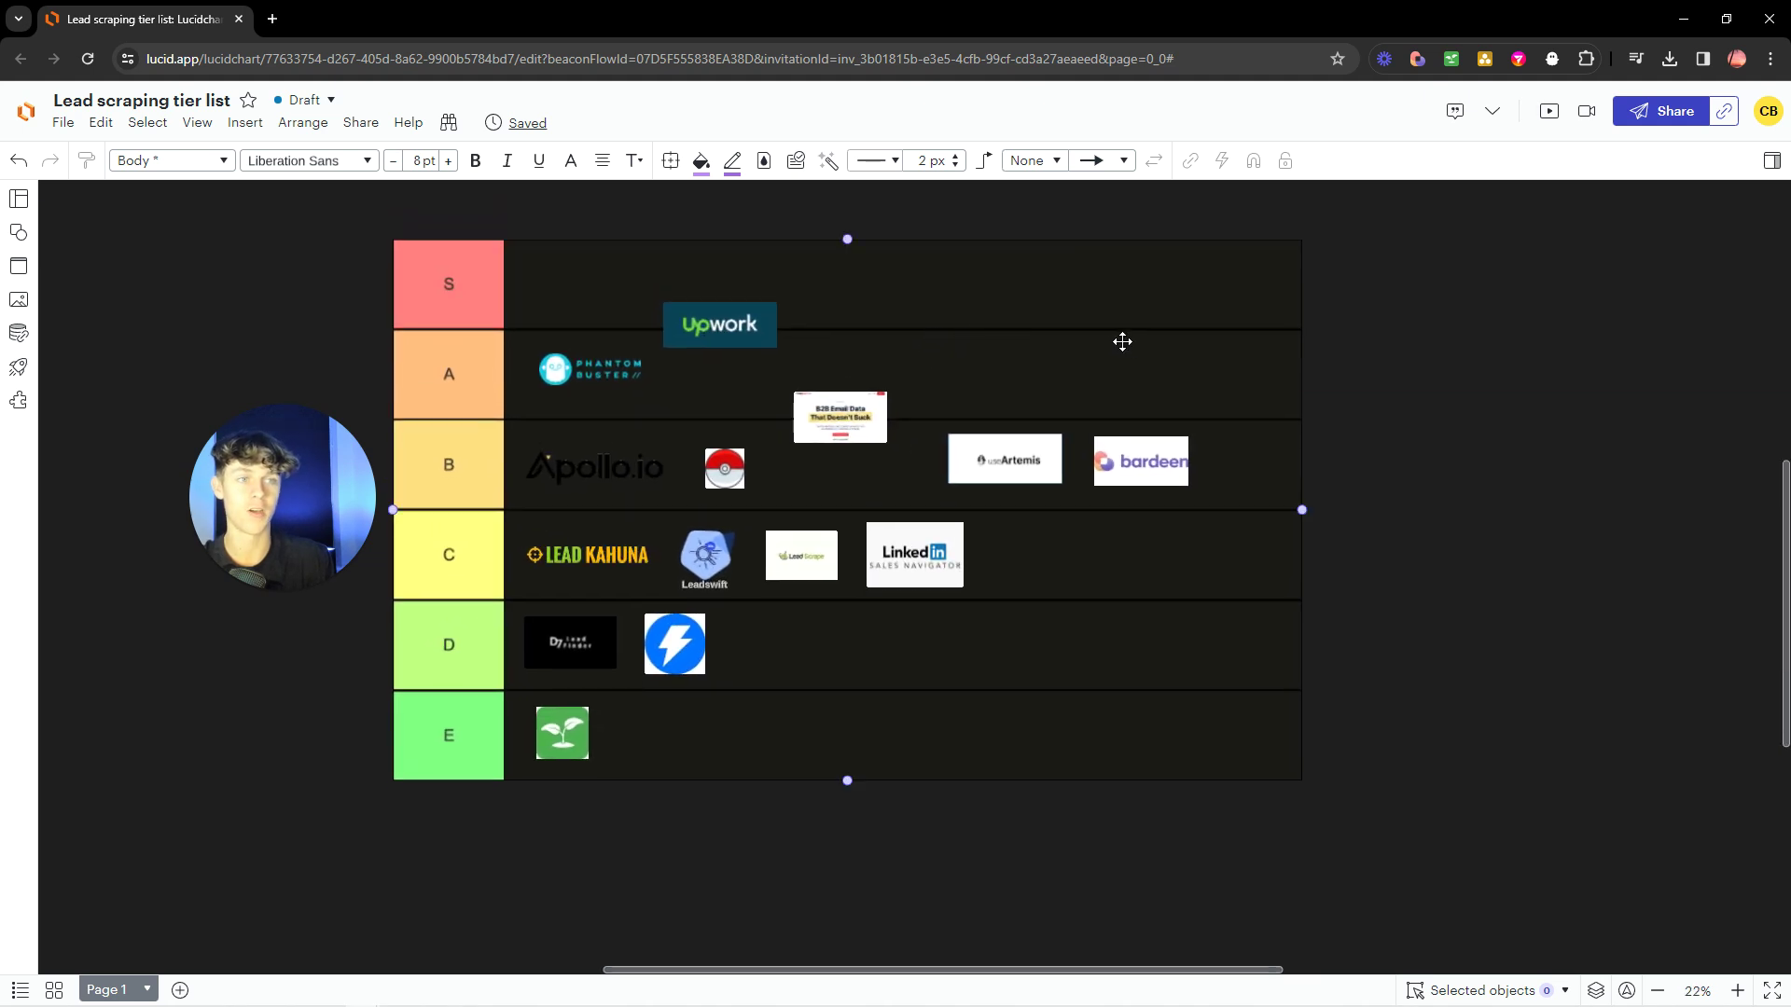
left_click(1435, 352)
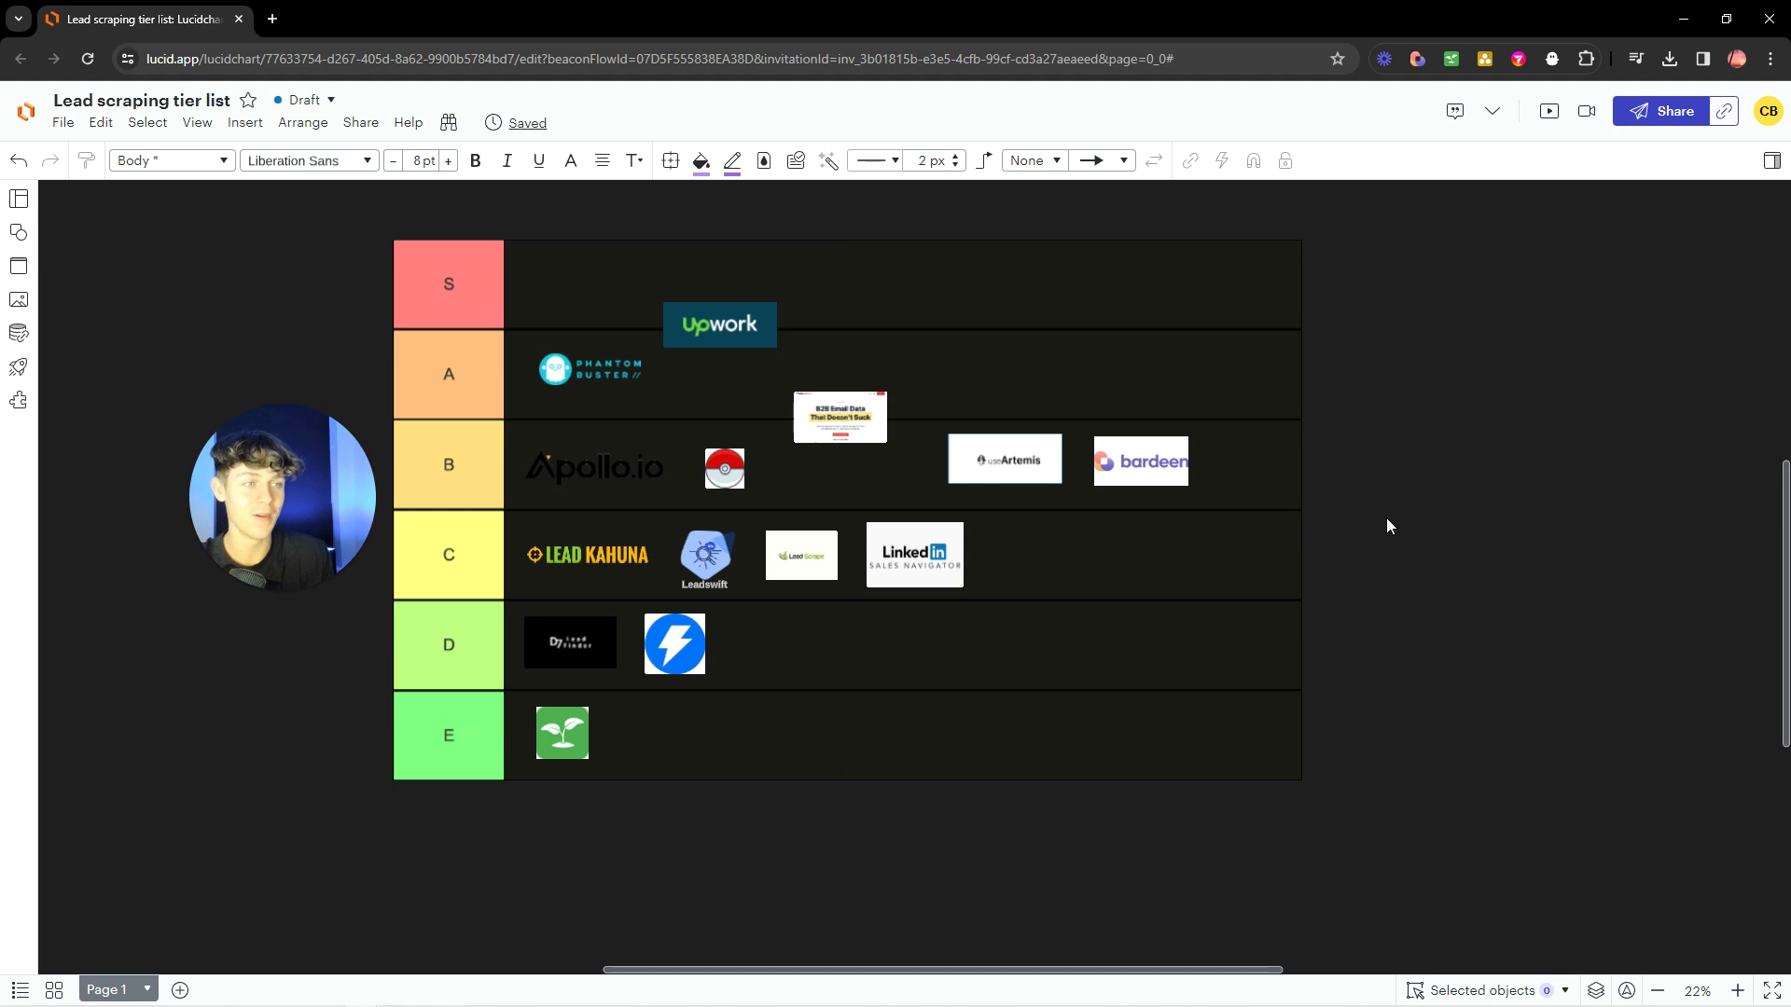
left_click_drag(1390, 520, 1459, 549)
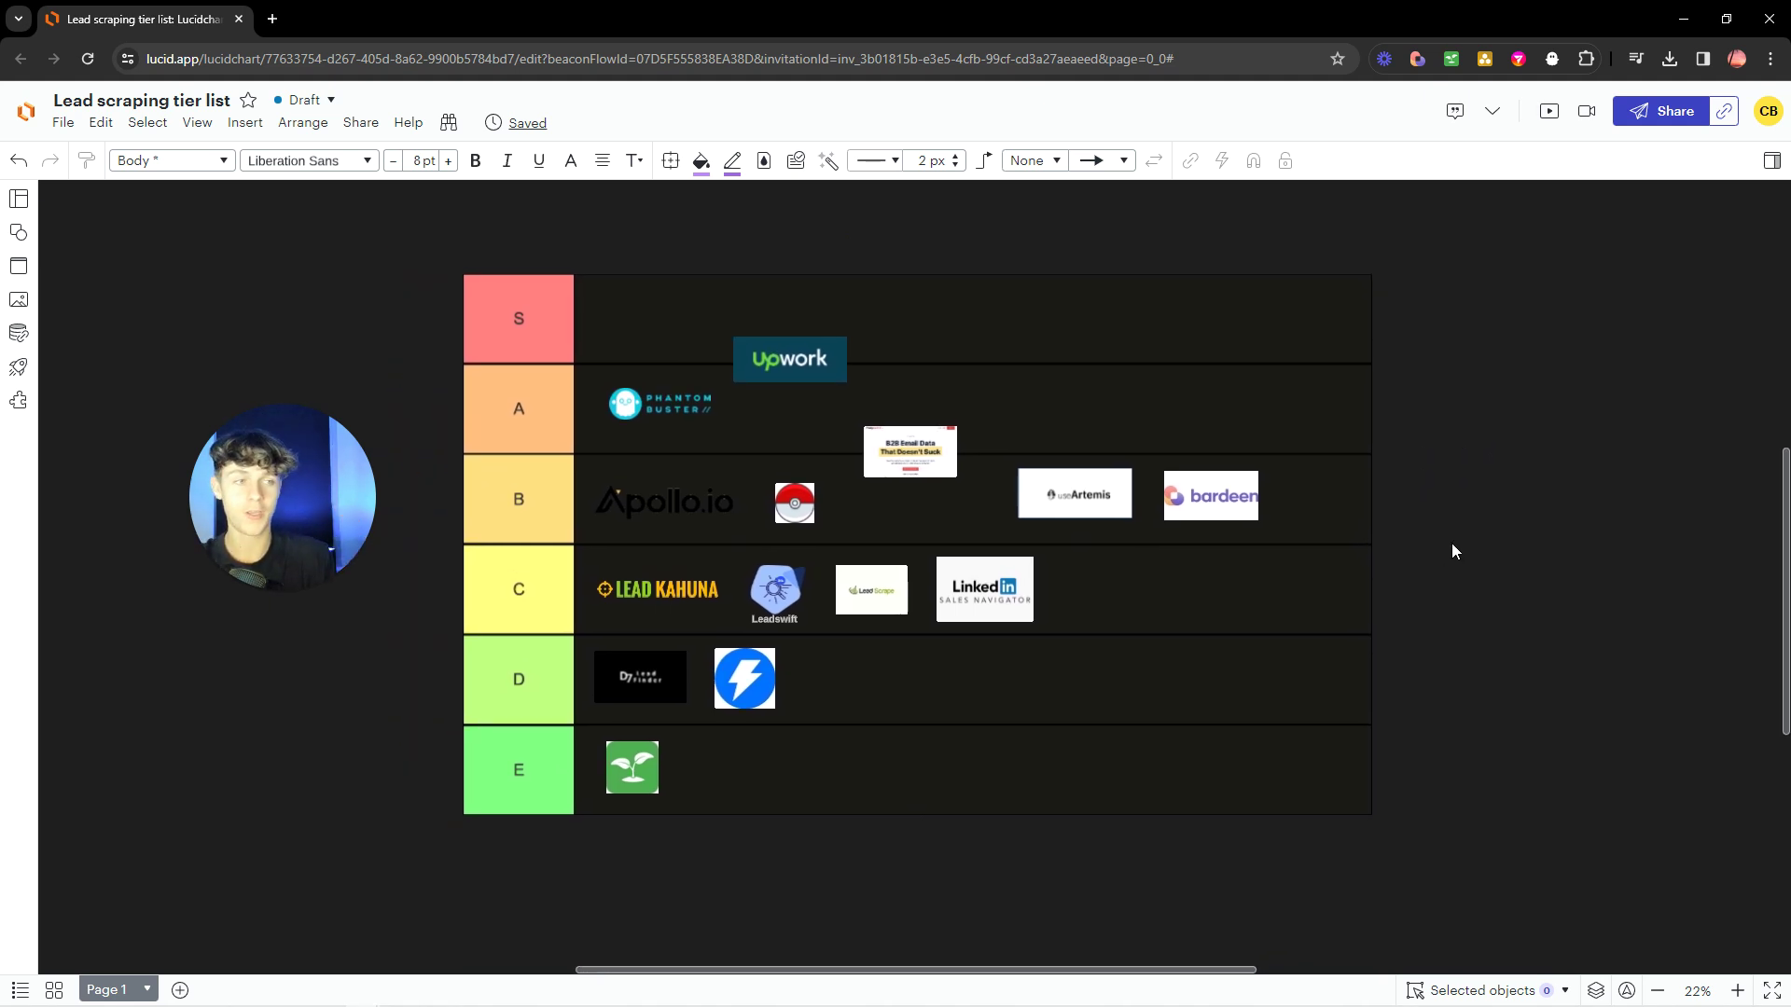
left_click(931, 367)
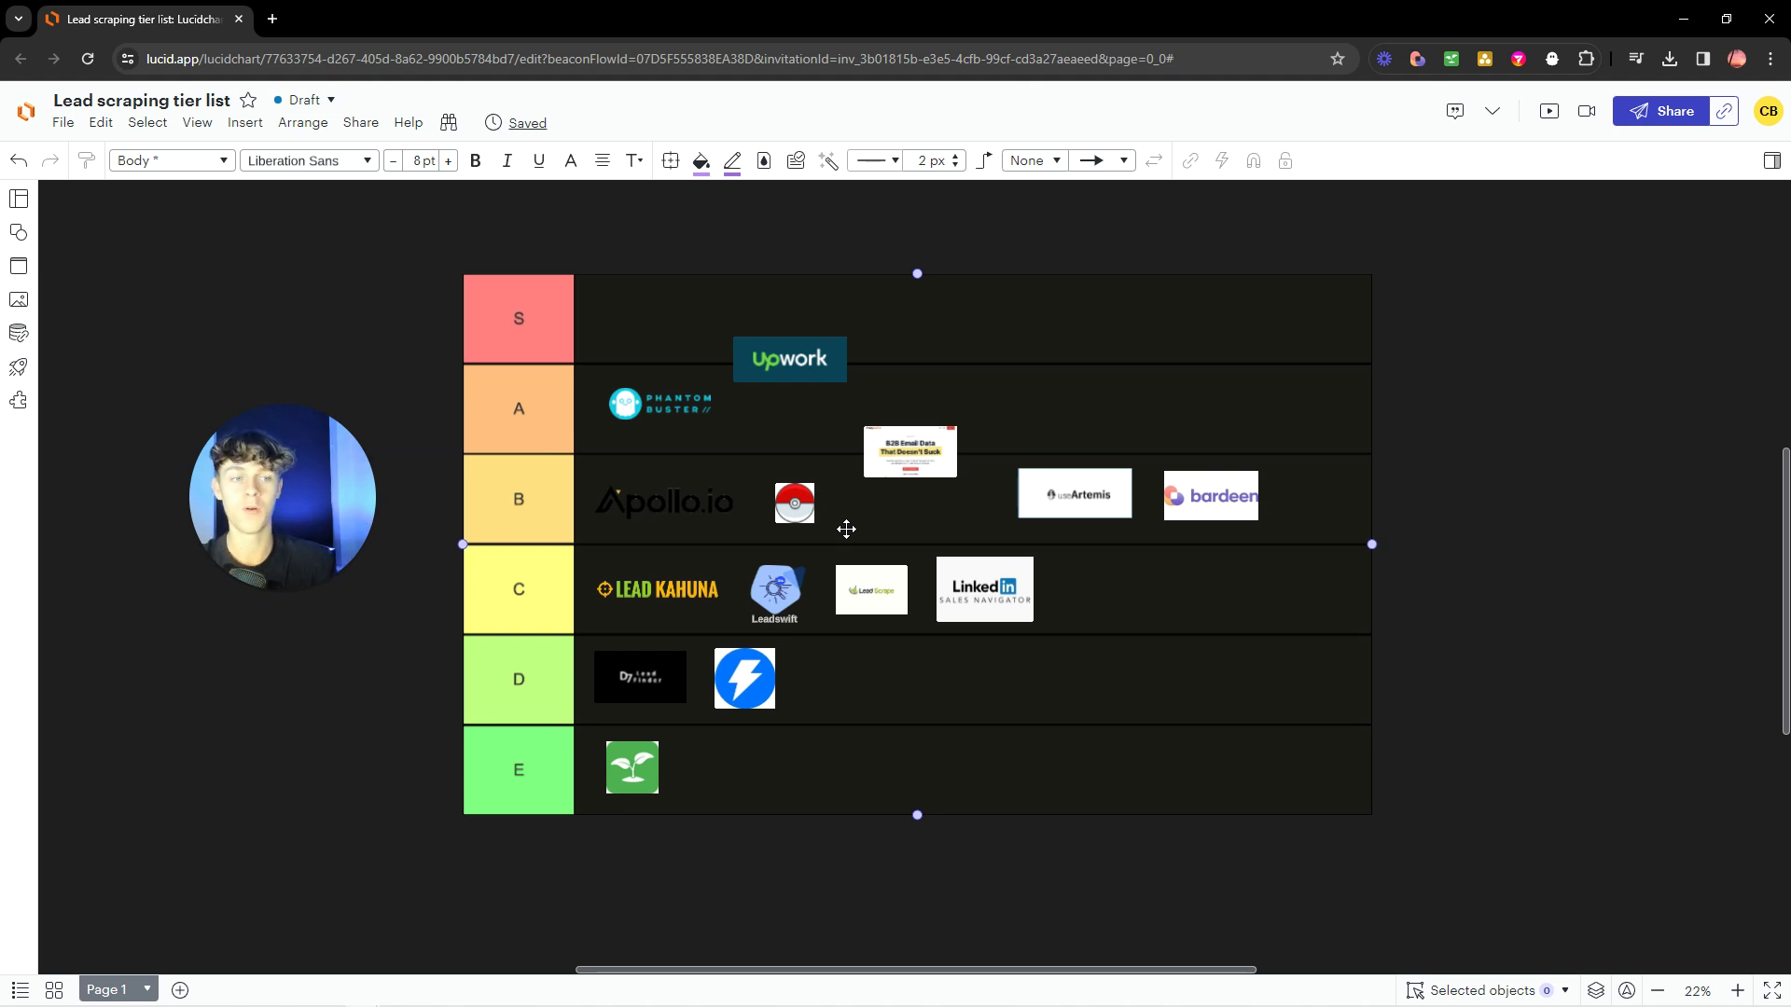
left_click(991, 608)
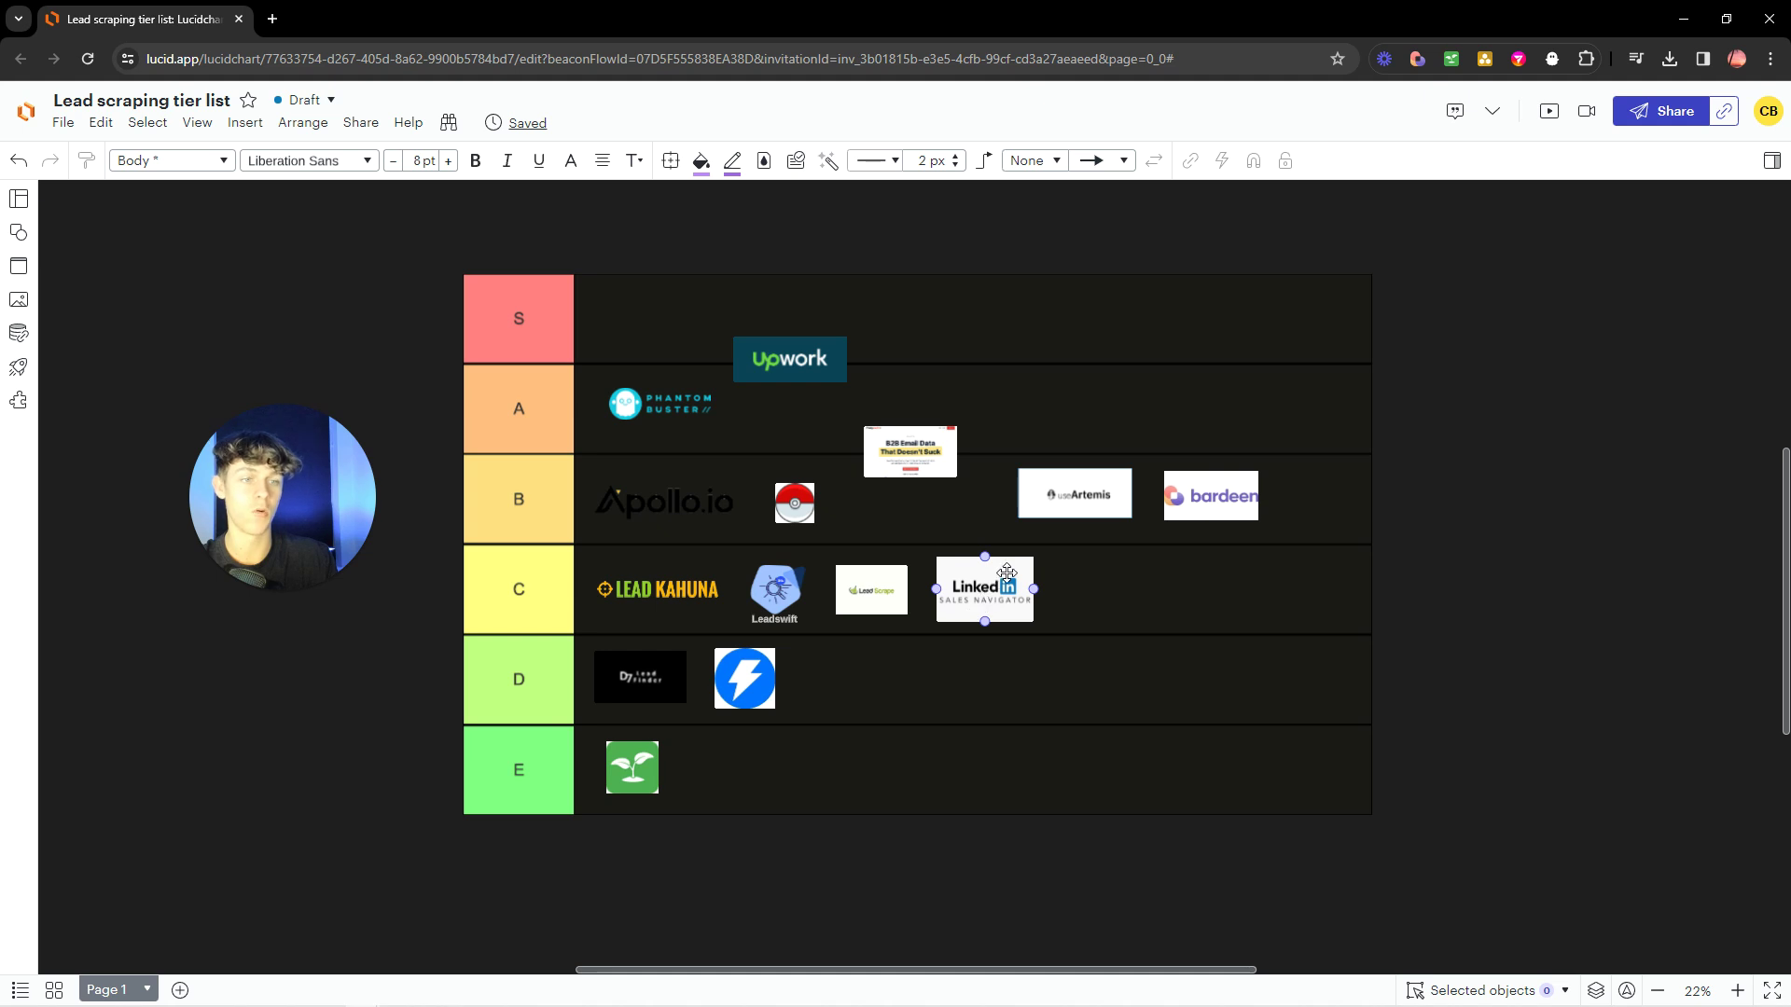
left_click(1073, 512)
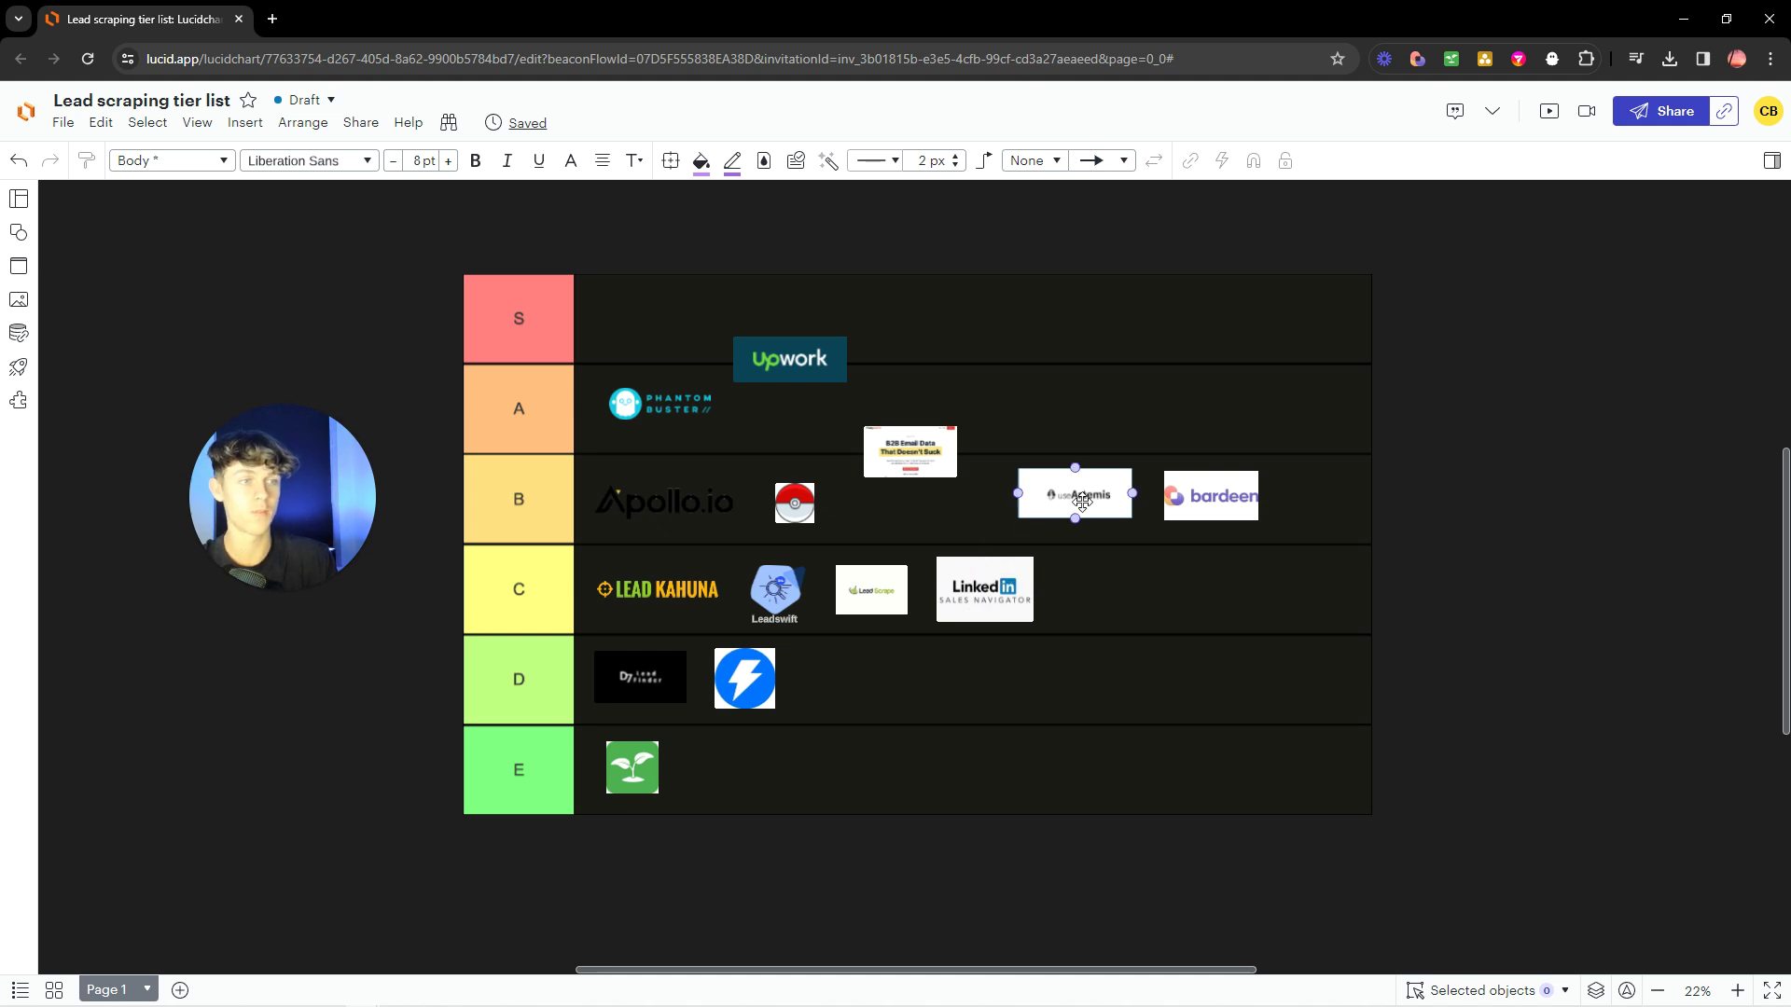
left_click(891, 462)
left_click(1100, 467)
left_click(992, 565)
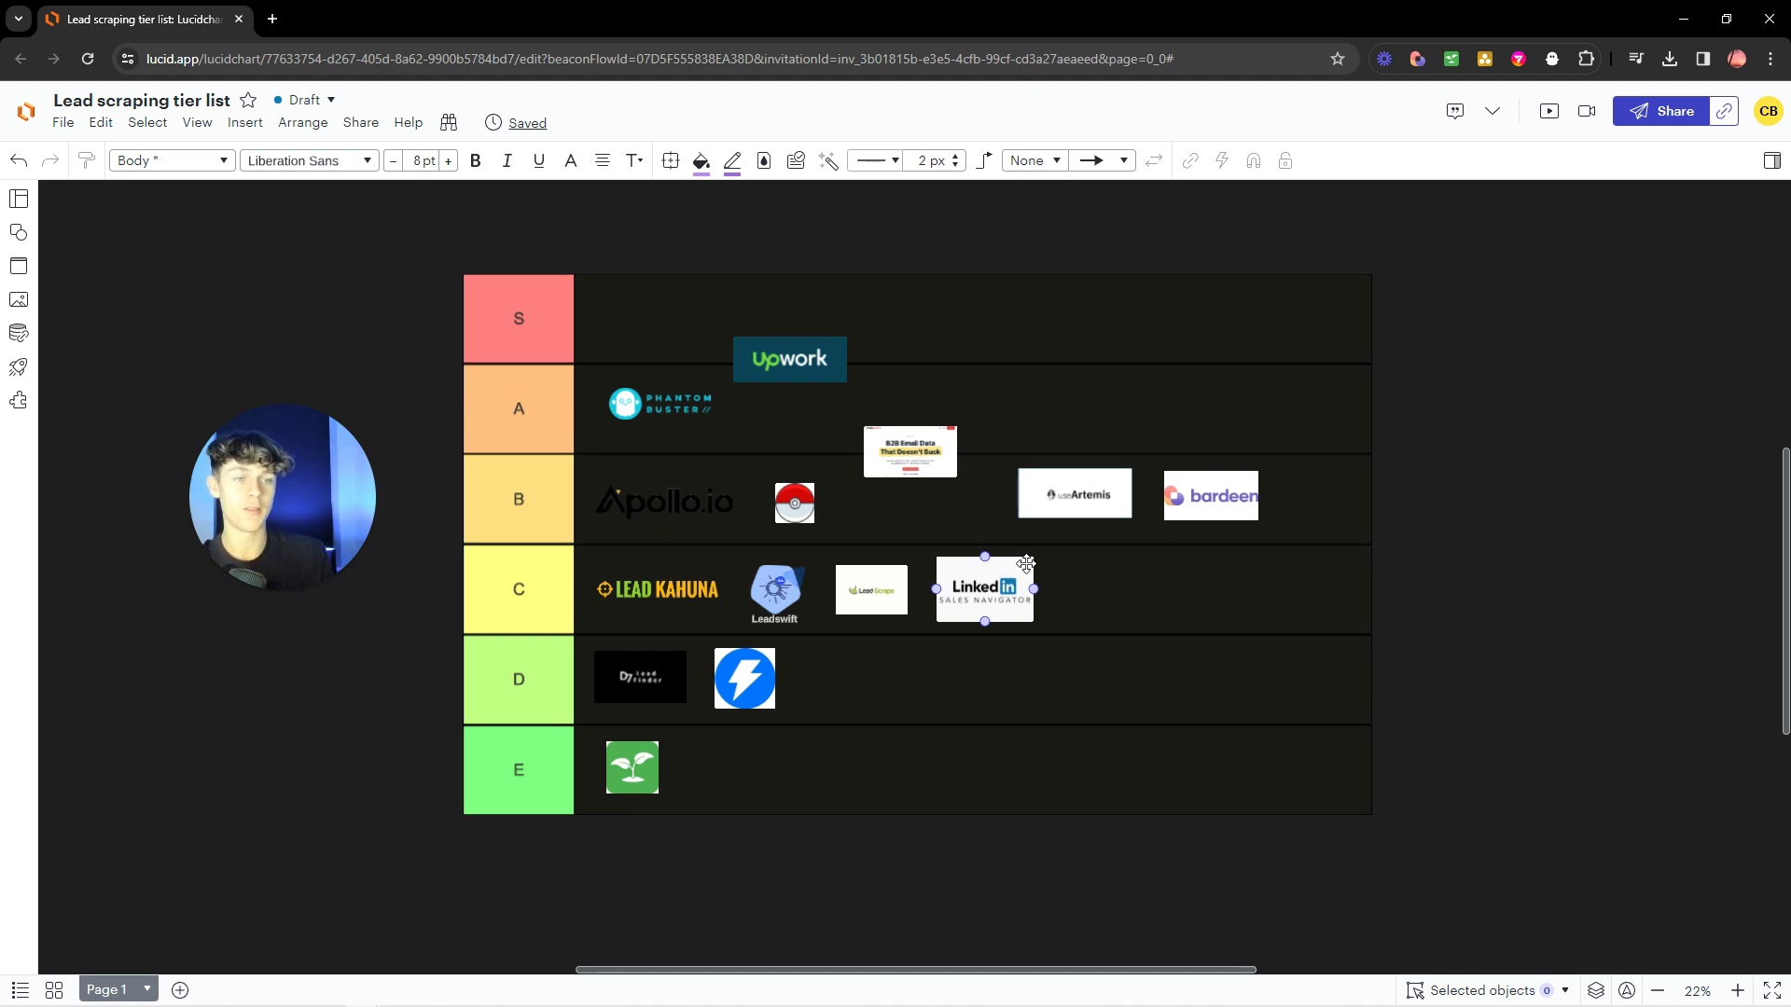
left_click(979, 466)
left_click(890, 442)
left_click(1142, 454)
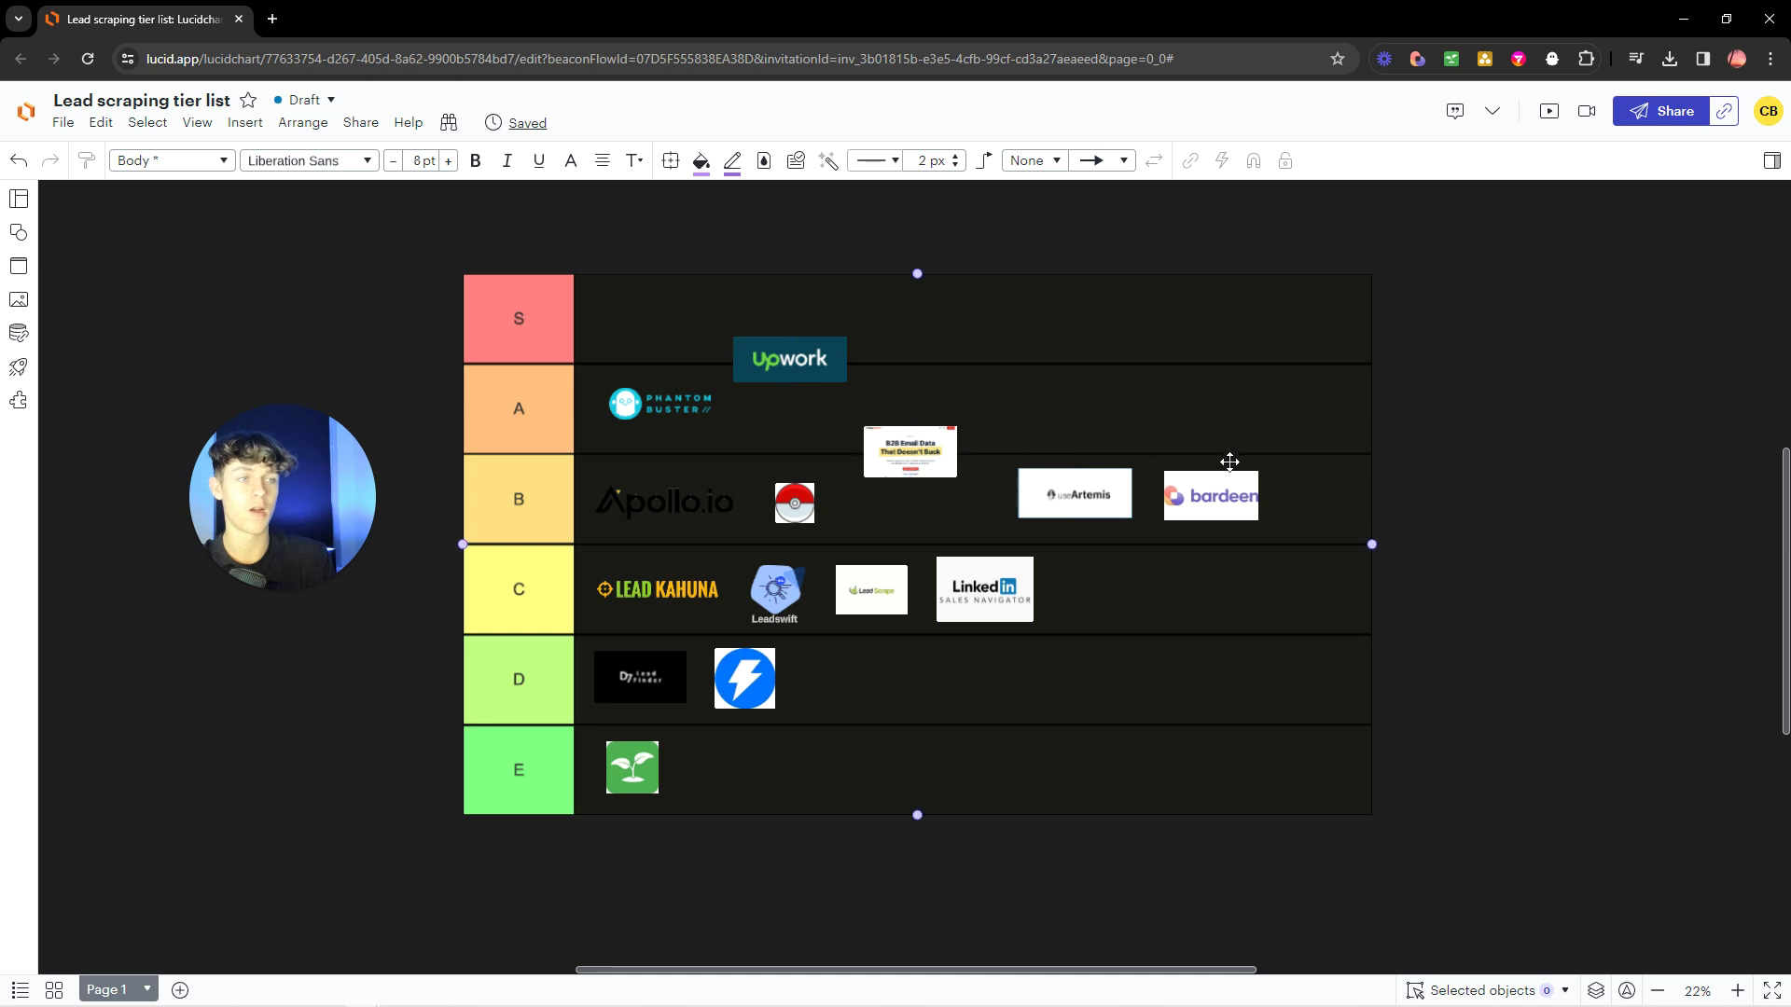
scroll(987, 537, "up", 2)
scroll(925, 544, "up", 1)
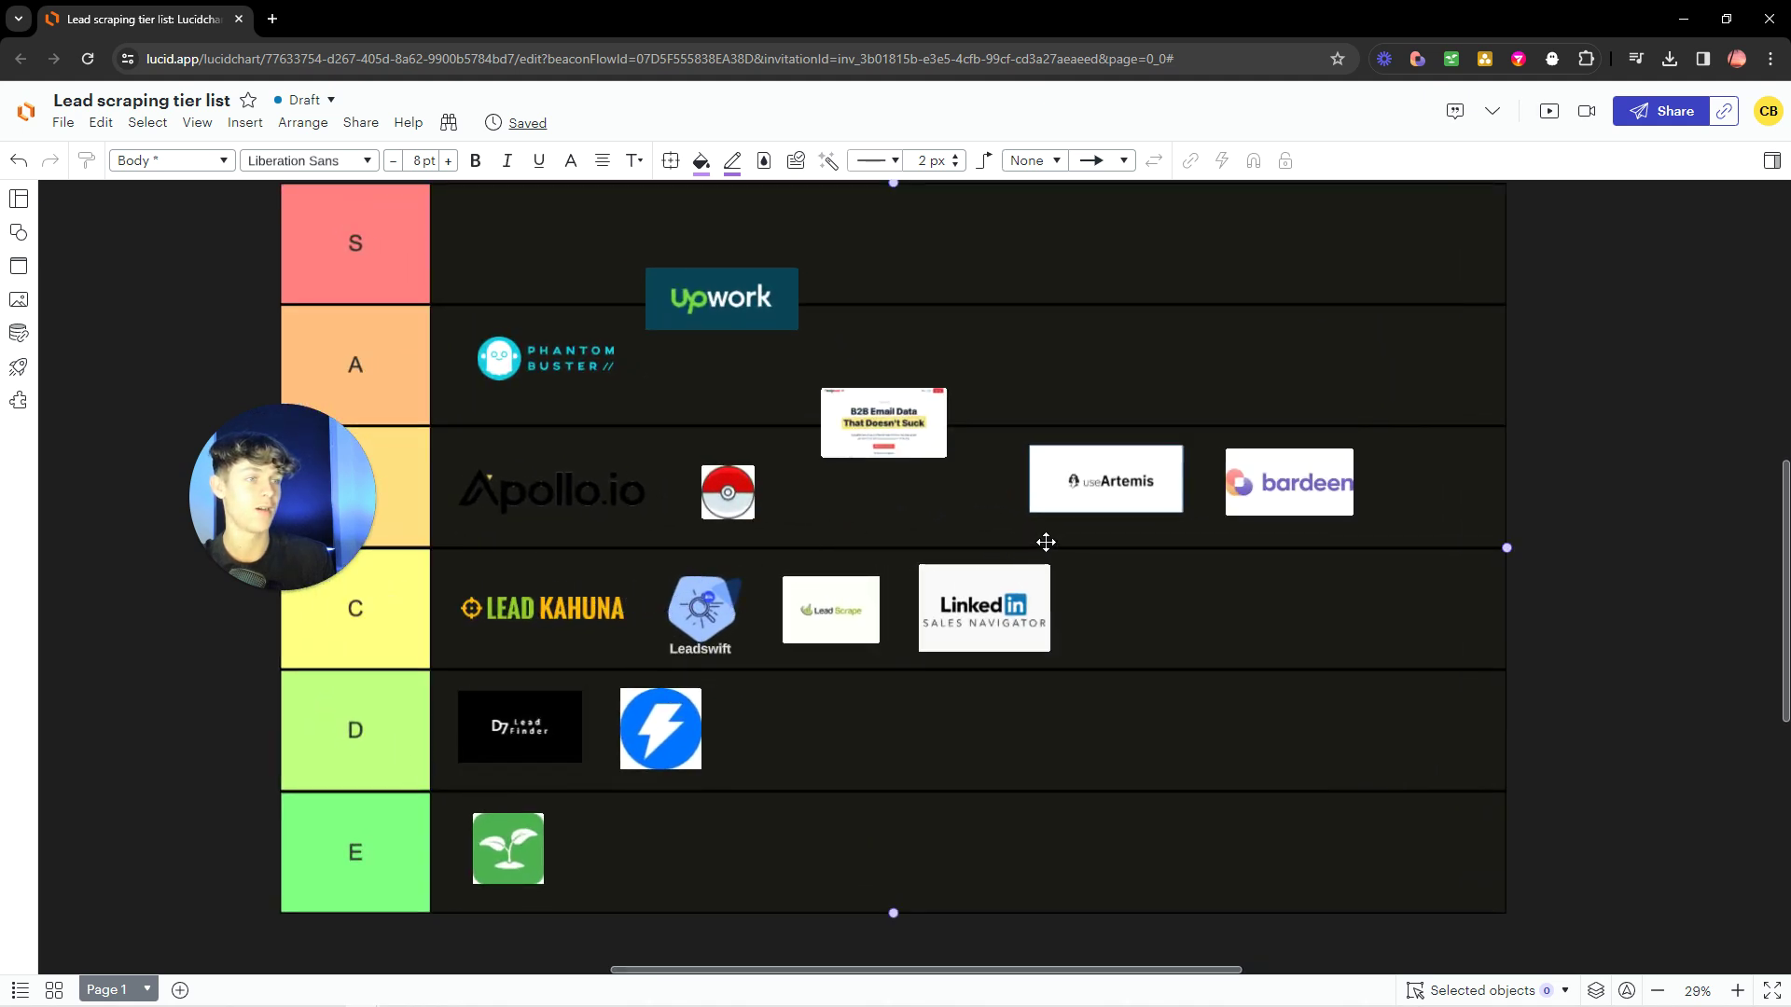
scroll(521, 407, "down", 3)
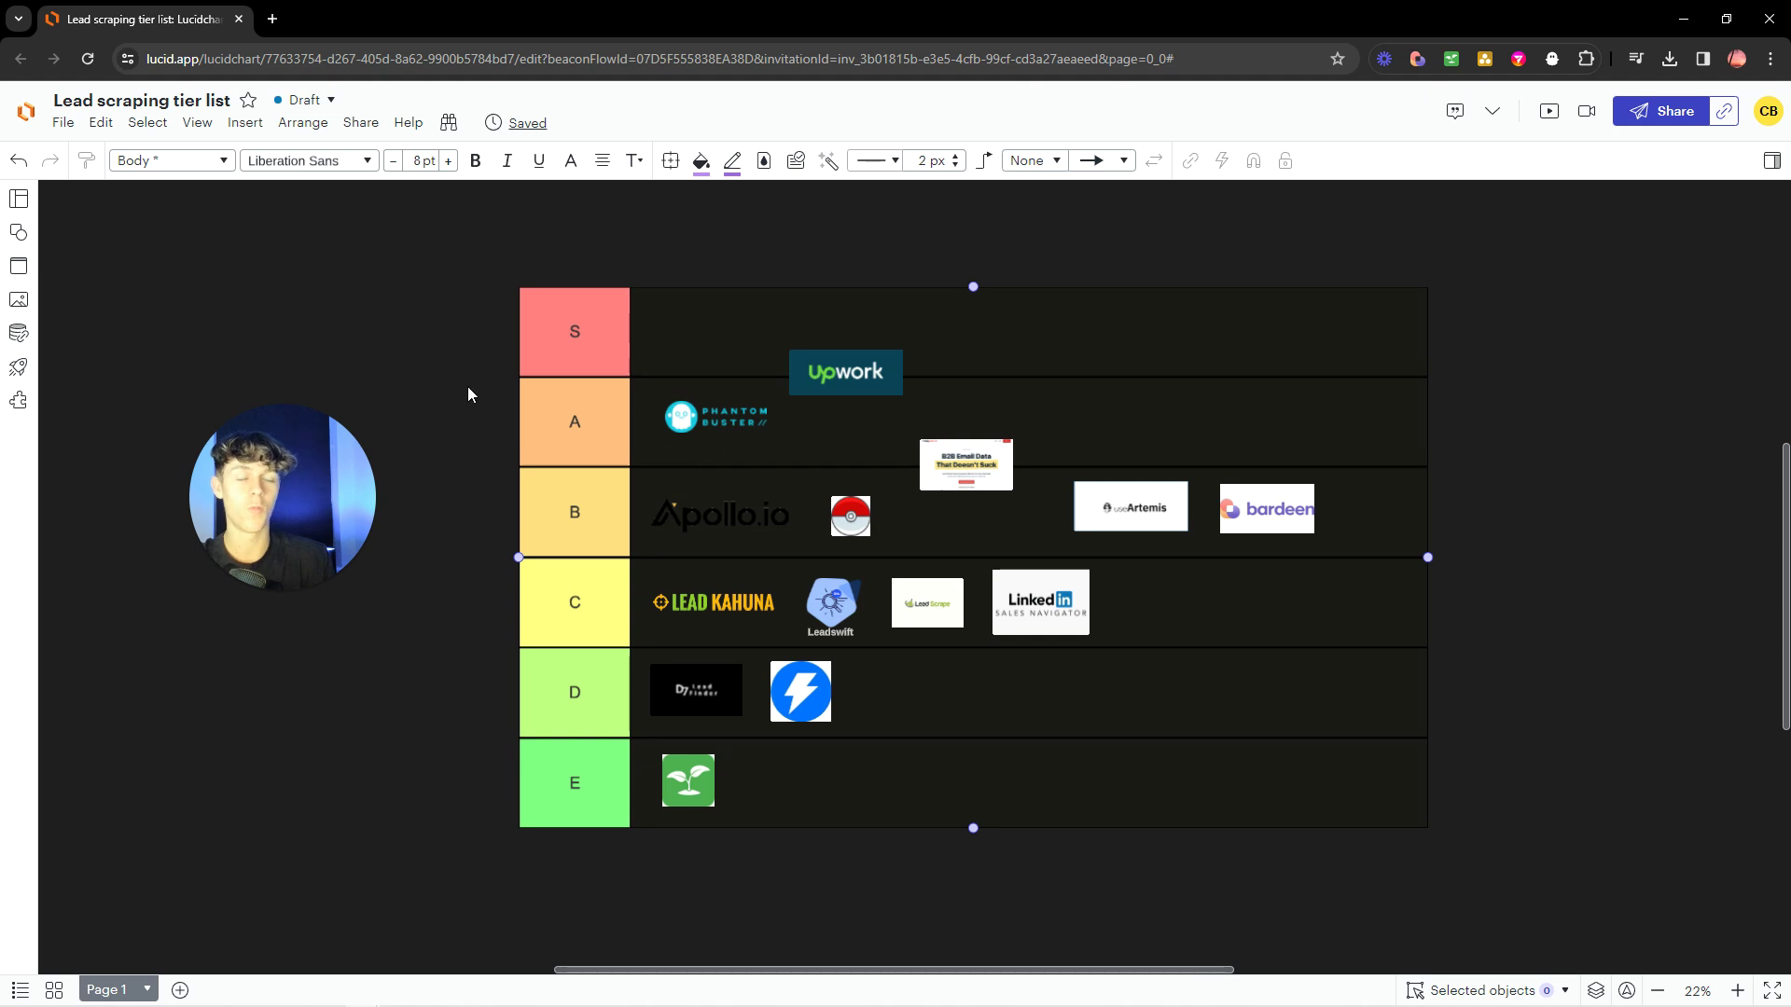
left_click(399, 738)
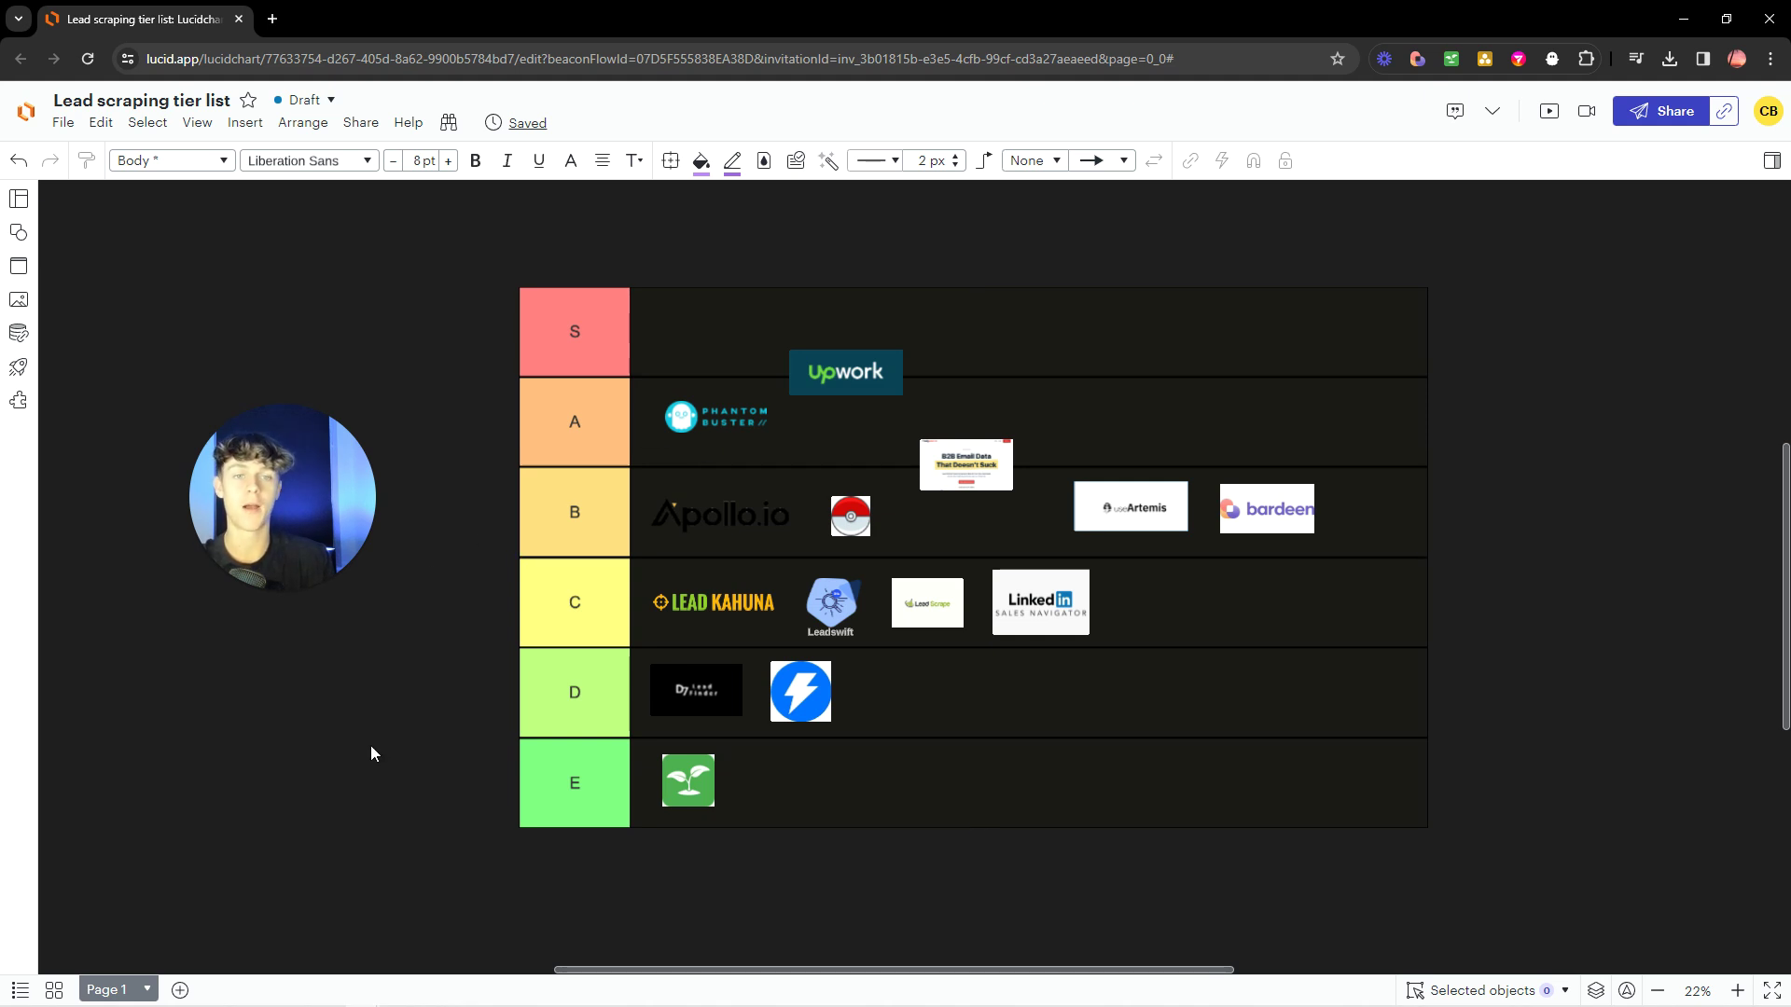